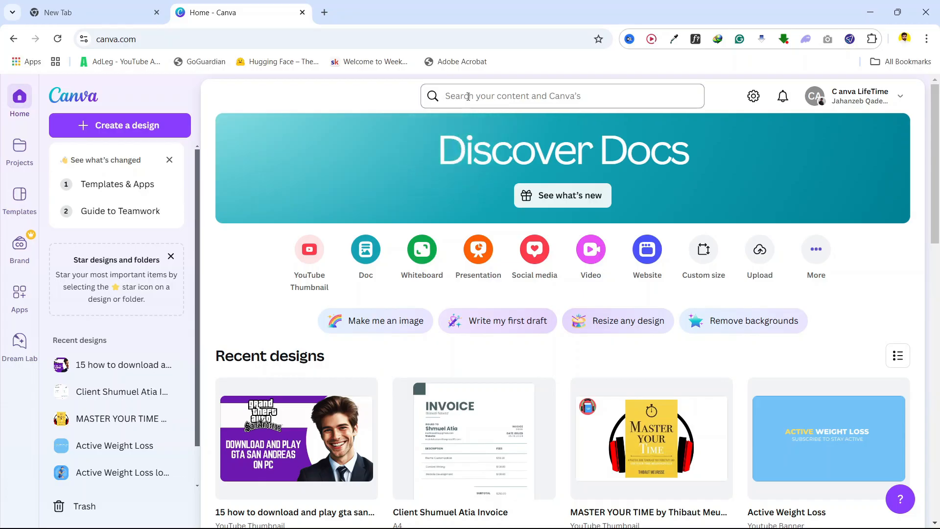
# Search Canva's content for "hiring poster" using the suggested search term.
pyautogui.click(468, 96)
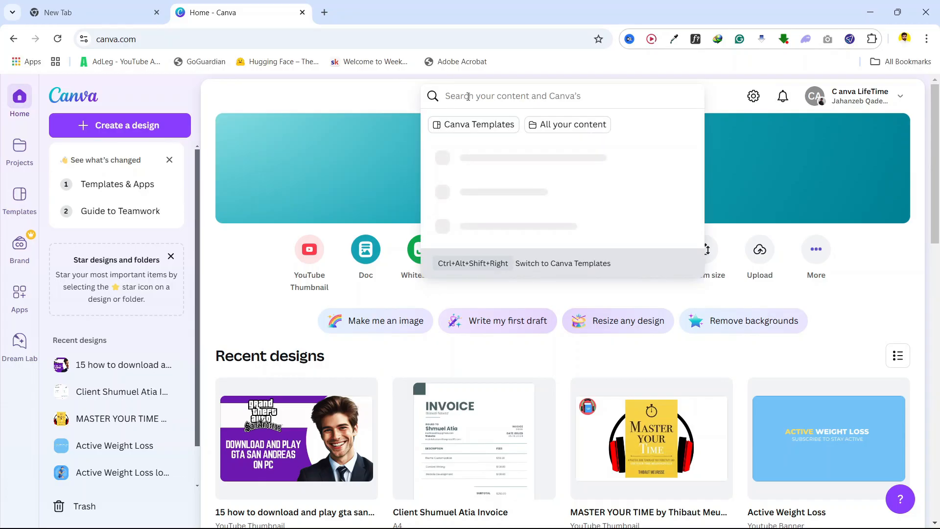
pyautogui.write('pos')
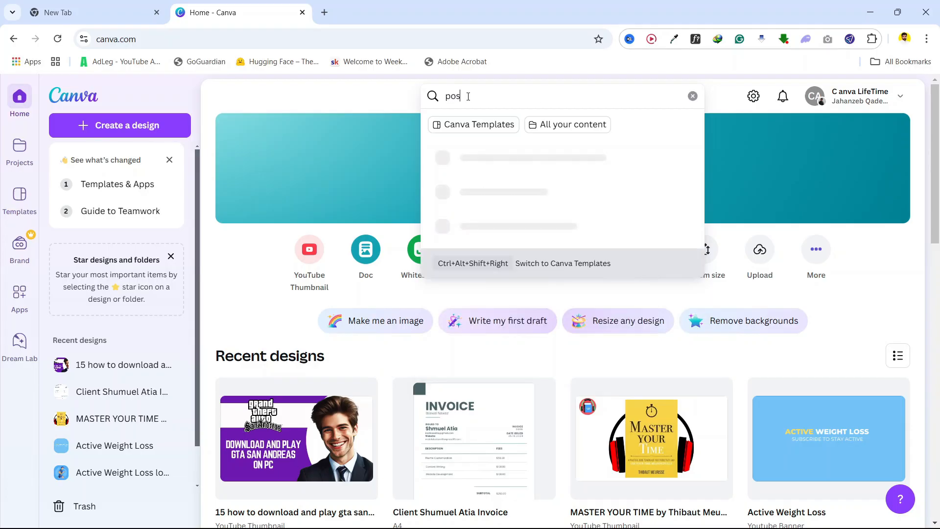
pyautogui.write('ter')
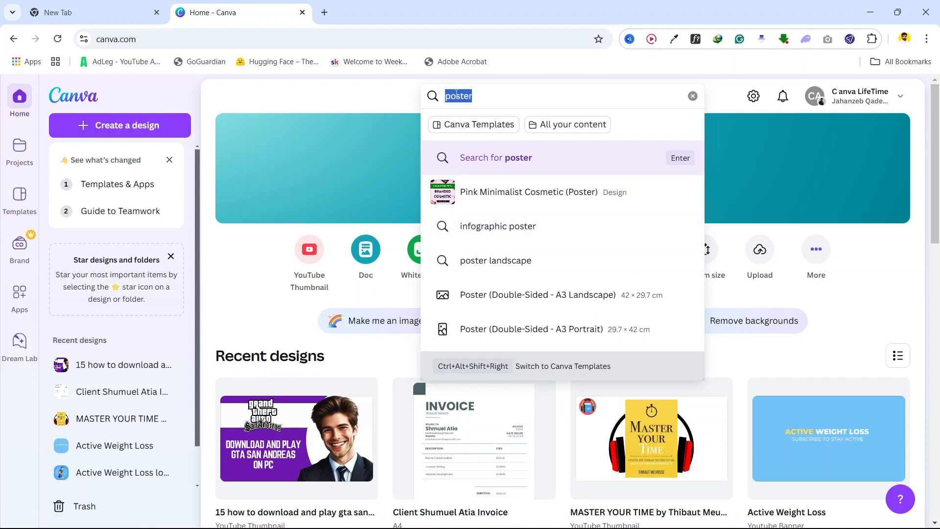
pyautogui.press('BackSpace')
pyautogui.write('Hir')
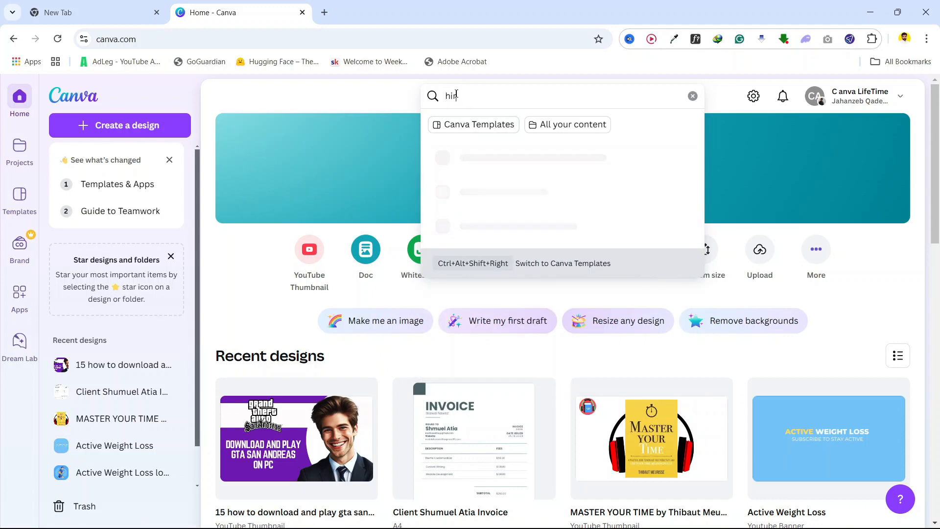
pyautogui.write('ing')
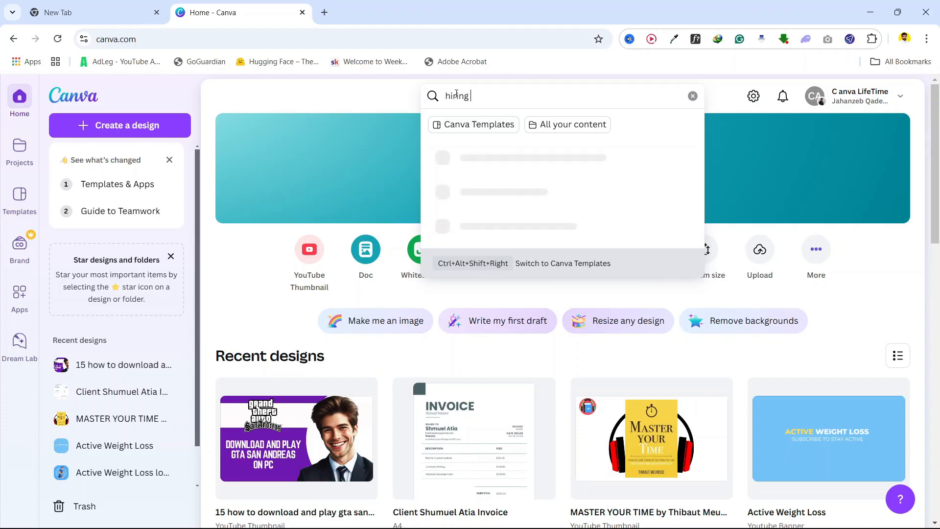
pyautogui.write(' po')
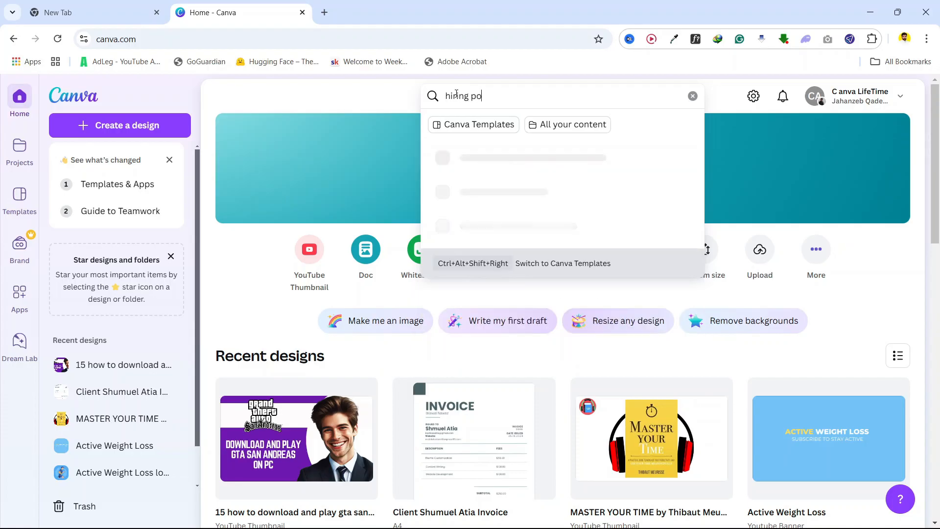
pyautogui.write('st')
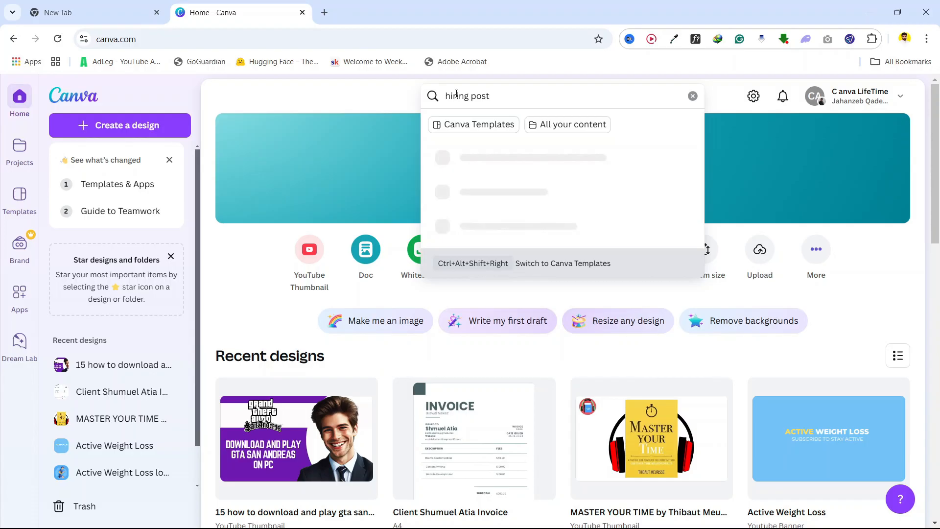
pyautogui.write('er')
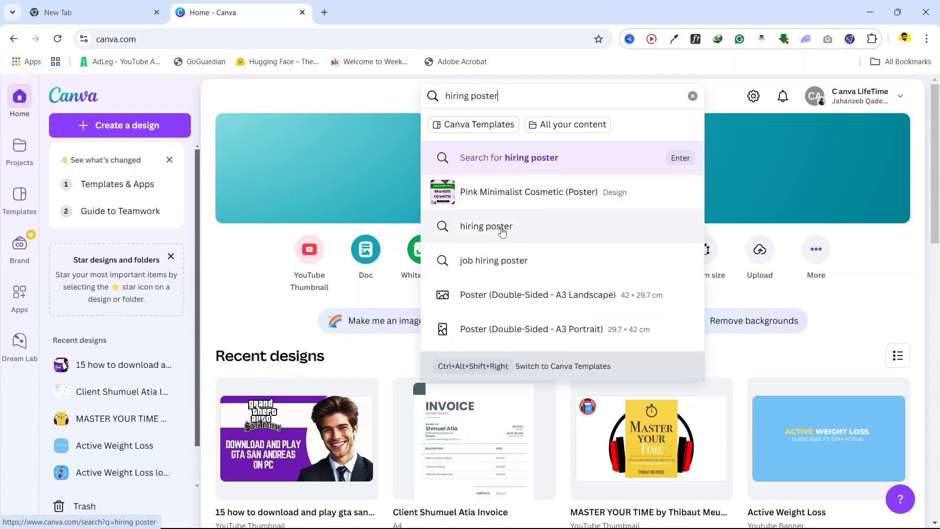
pyautogui.click(502, 231)
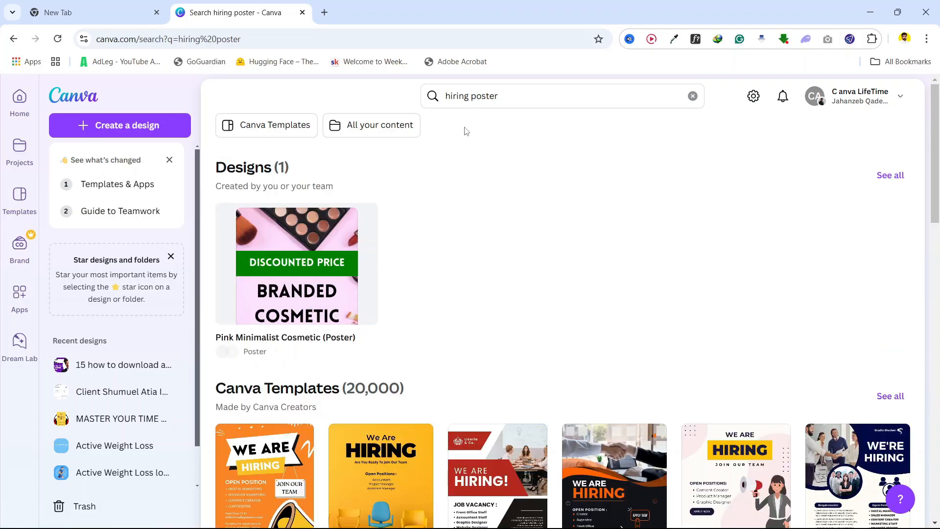
# Browse the hiring poster templates in the search results to compare the available layouts.
pyautogui.scroll(-3, 510, 167)
pyautogui.scroll(-1, 532, 201)
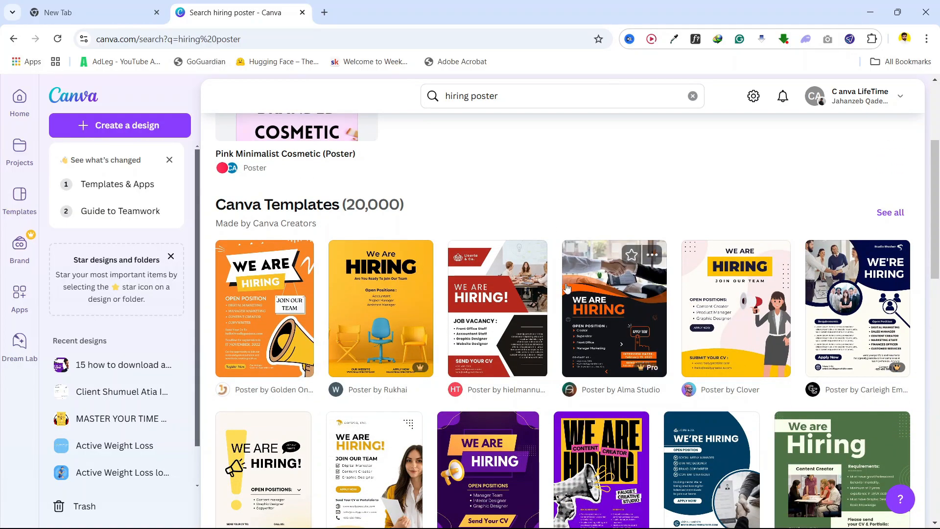
pyautogui.scroll(-4, 764, 274)
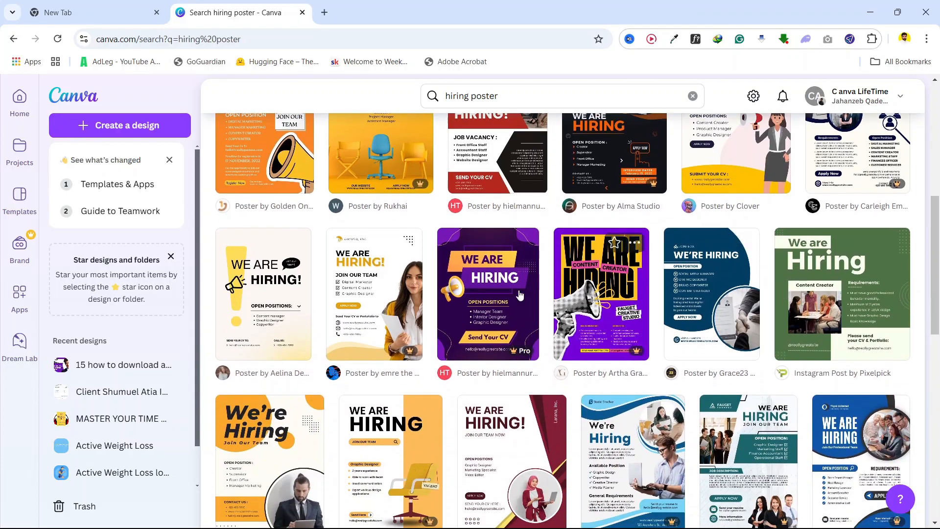
pyautogui.scroll(-5, 392, 294)
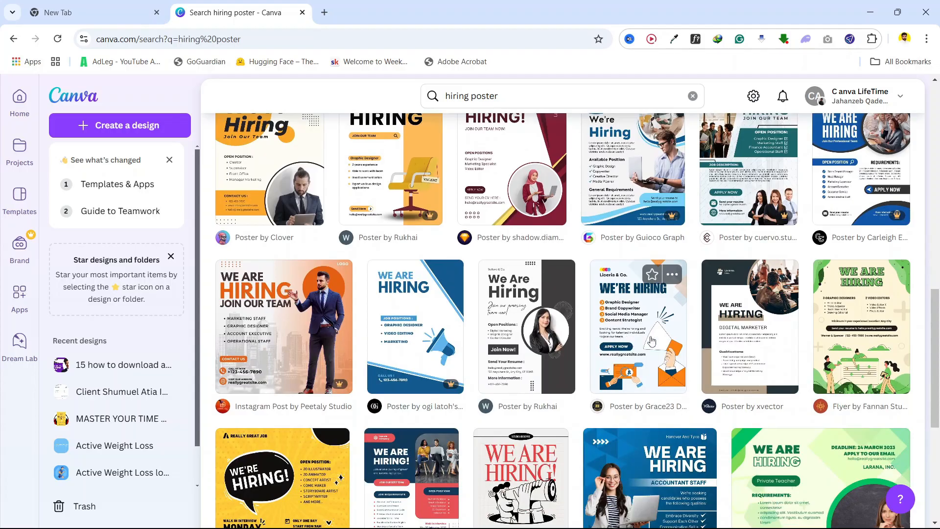
pyautogui.scroll(10, 652, 341)
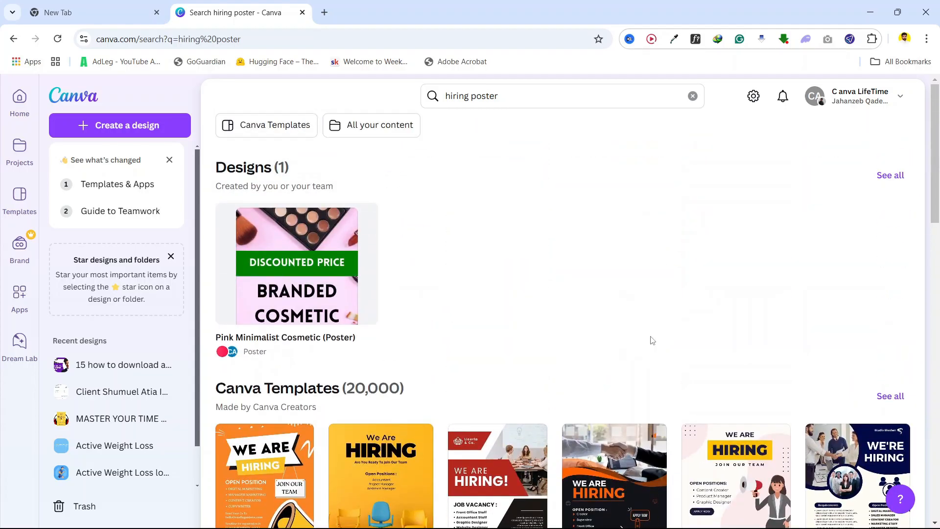
pyautogui.scroll(-1, 284, 401)
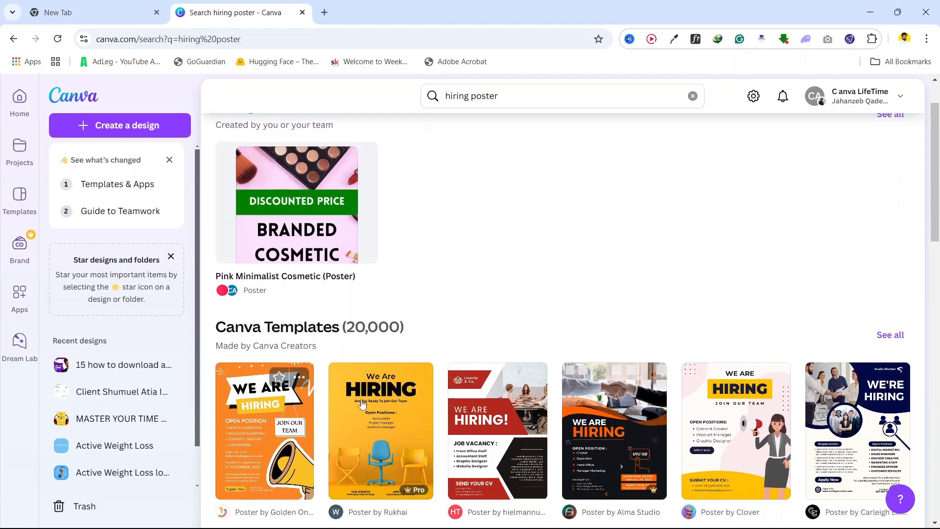
pyautogui.scroll(-3, 720, 338)
pyautogui.scroll(-2, 719, 338)
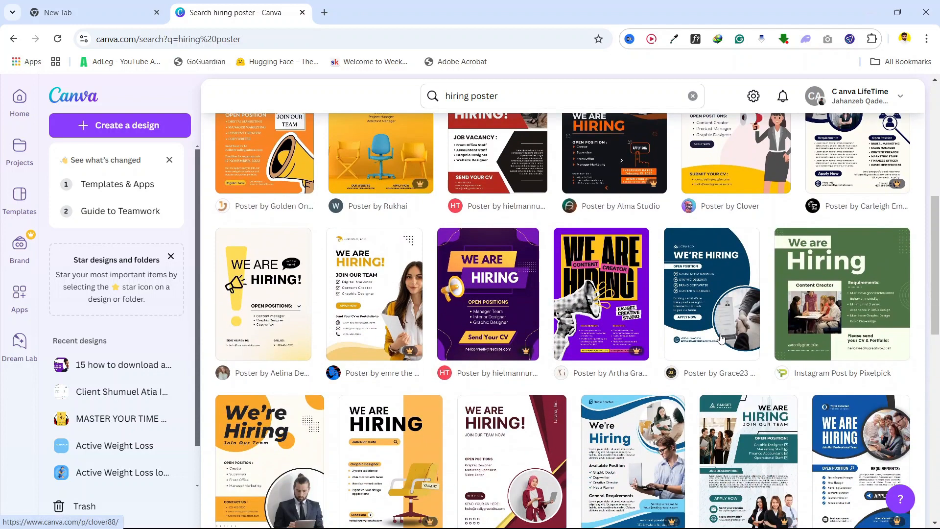
pyautogui.scroll(8, 710, 338)
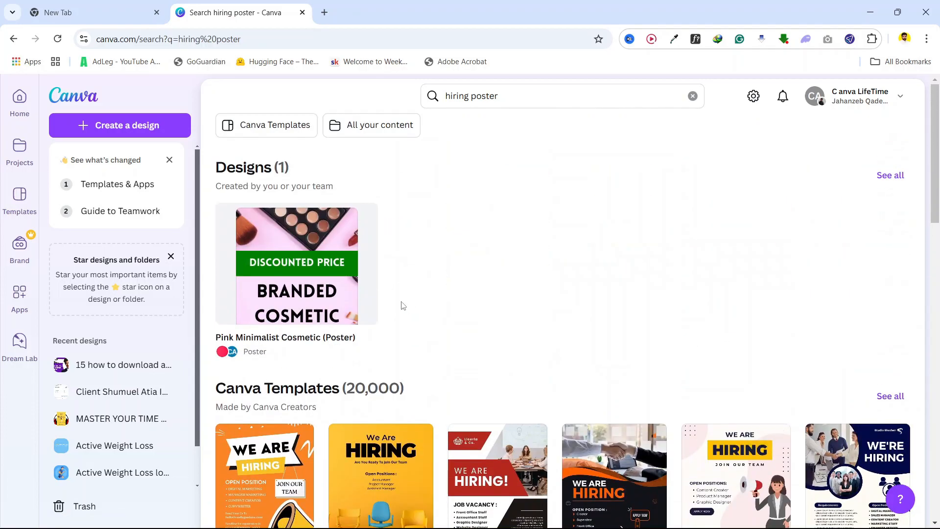
# Create a new blank design from the Poster (Portrait - 11 x 14 in) format, found by searching for "poster".
pyautogui.click(127, 127)
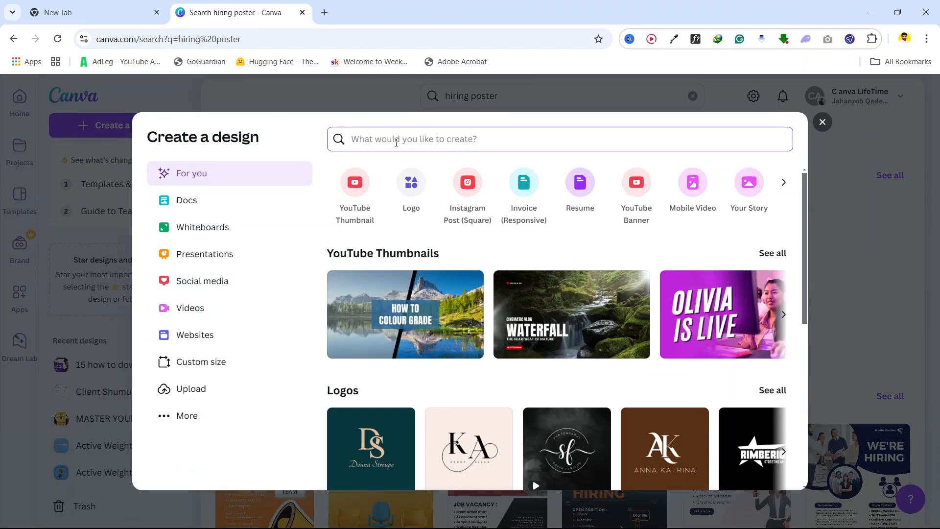
pyautogui.write('poste')
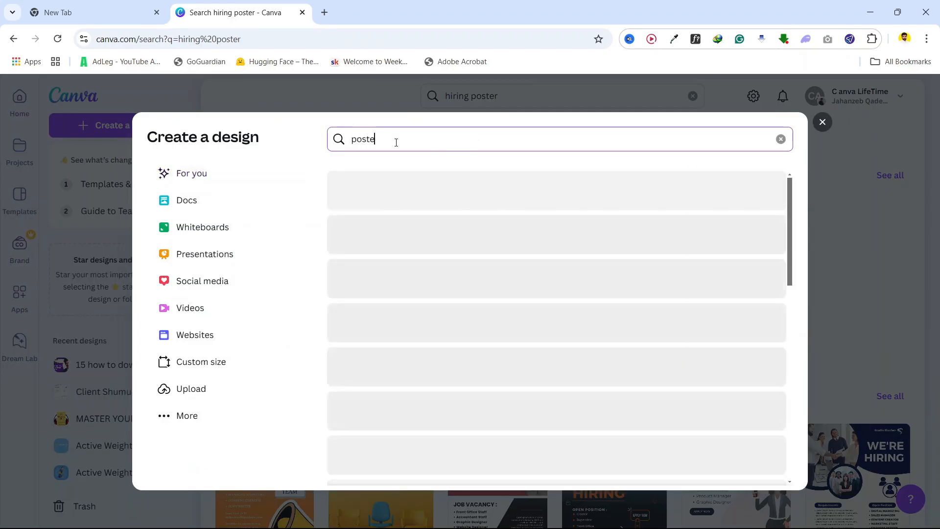
pyautogui.write('r')
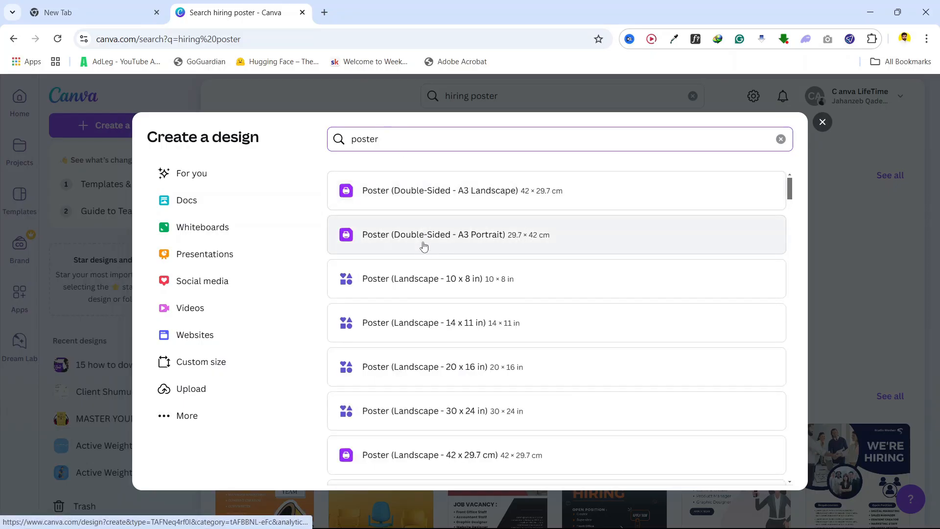
pyautogui.scroll(-4, 453, 372)
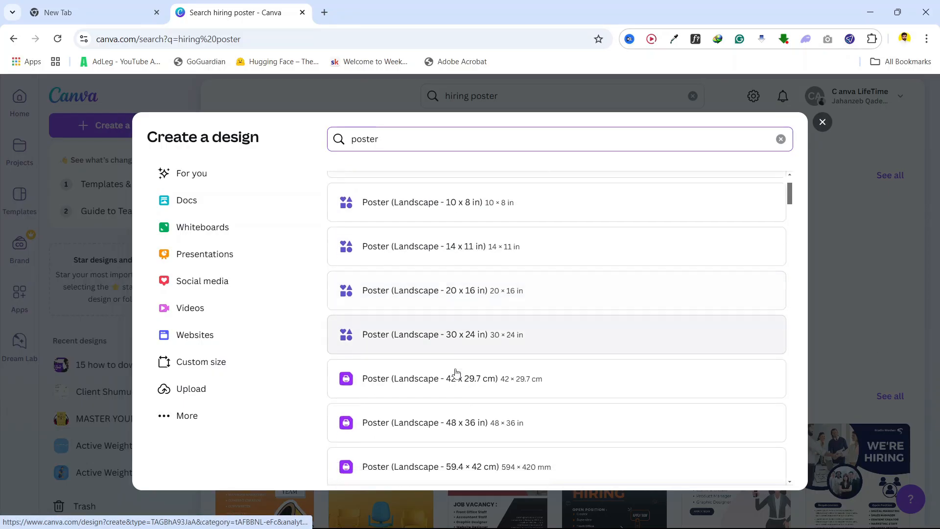
pyautogui.scroll(-1, 456, 377)
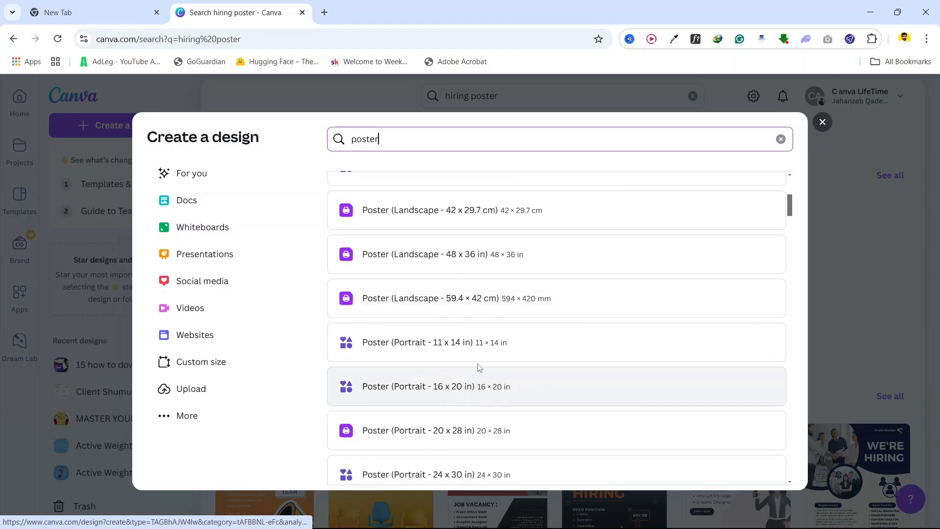
pyautogui.click(431, 346)
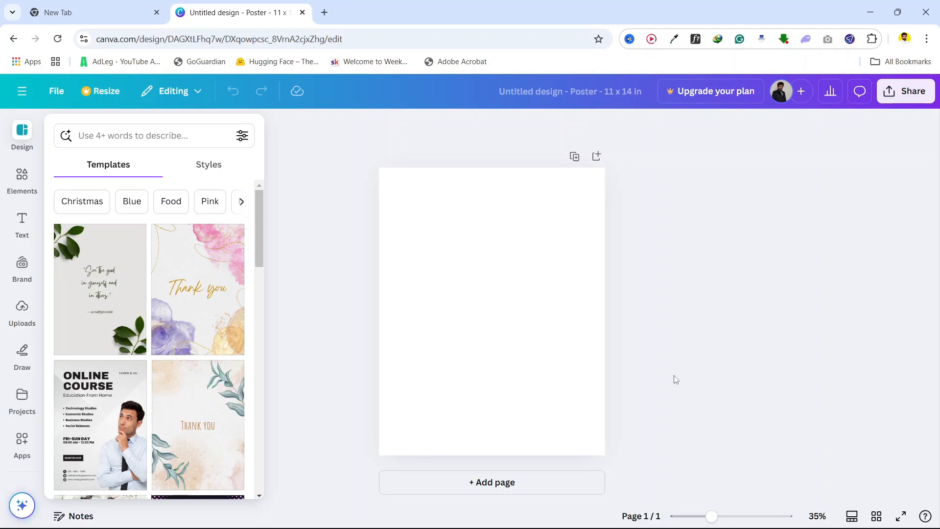
# Examine what the editor offers under Design, Elements, Text, Brand, Uploads, Draw, Projects and Apps.
pyautogui.moveTo(711, 517); pyautogui.dragTo(717, 517)
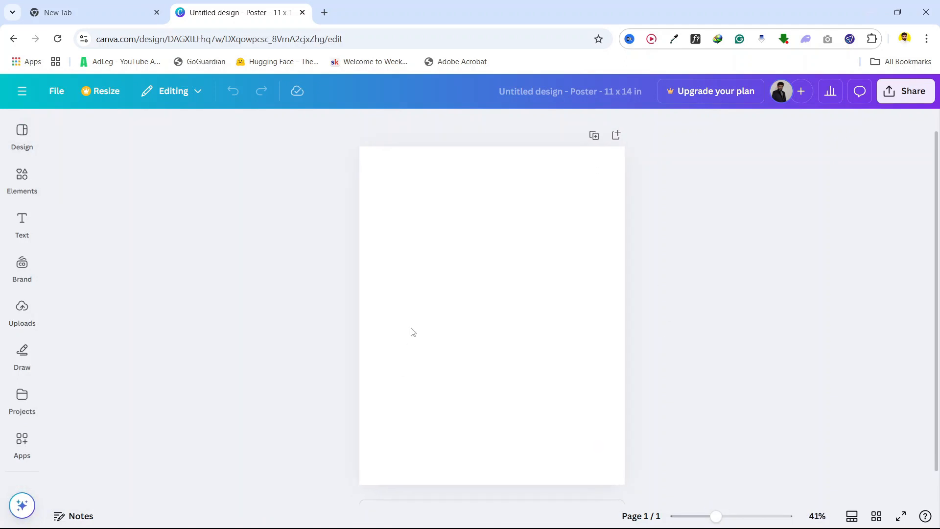
pyautogui.click(29, 131)
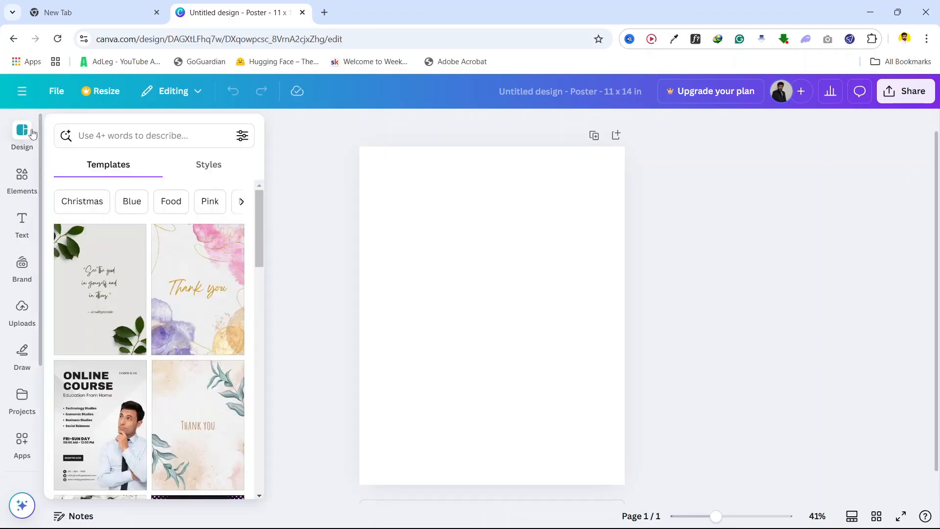
pyautogui.scroll(-5, 162, 300)
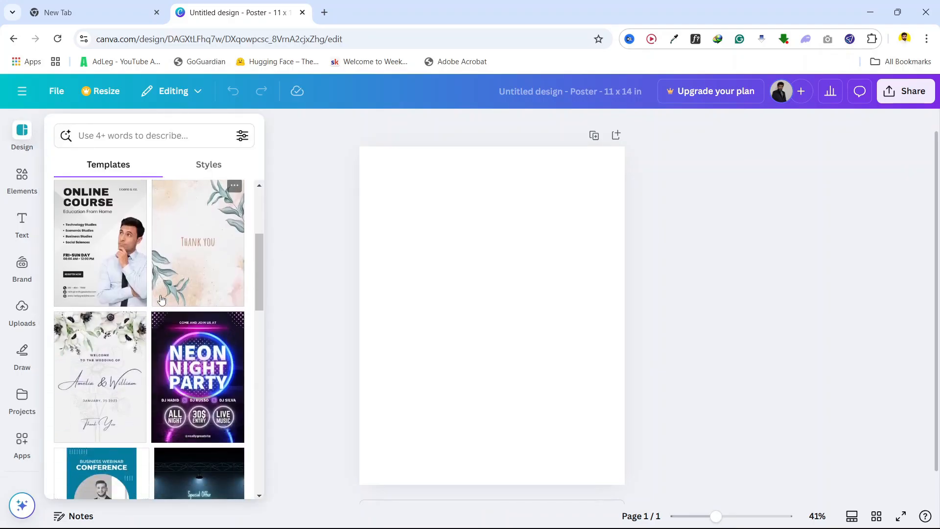
pyautogui.scroll(5, 161, 300)
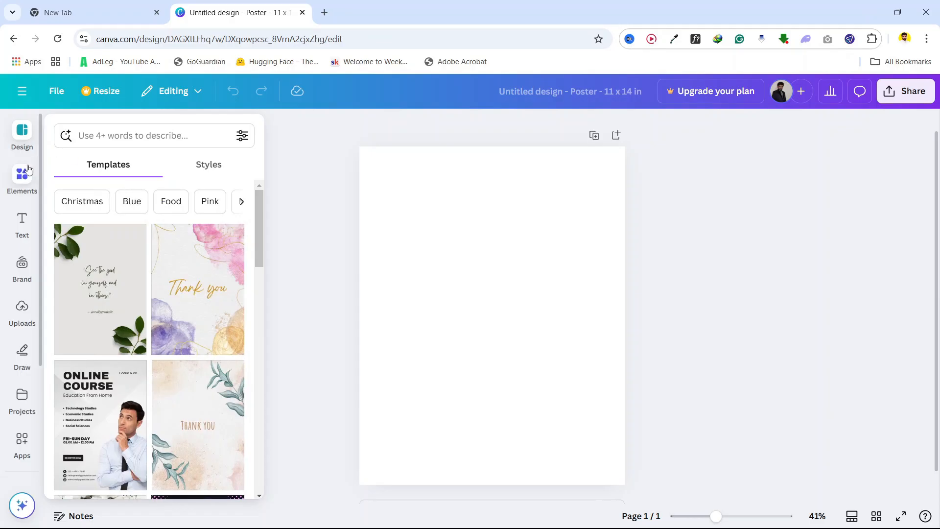
pyautogui.click(24, 175)
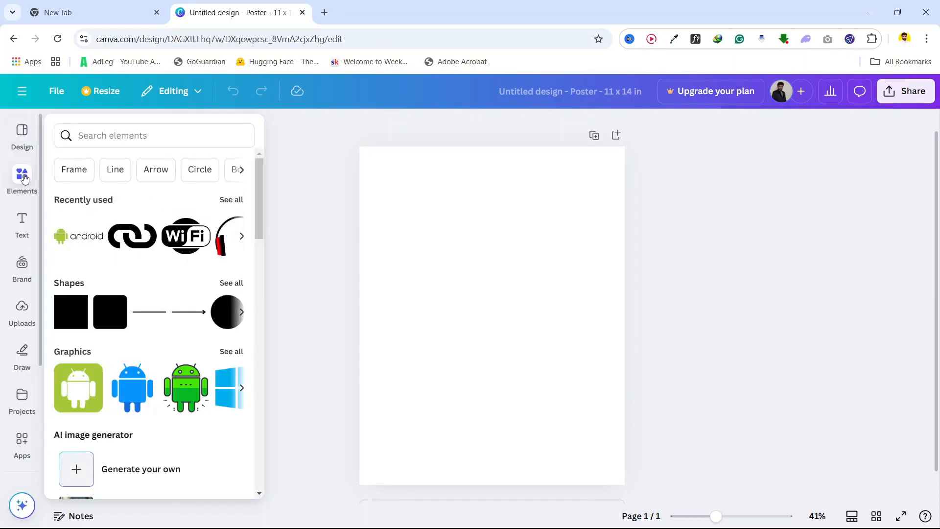
pyautogui.click(24, 219)
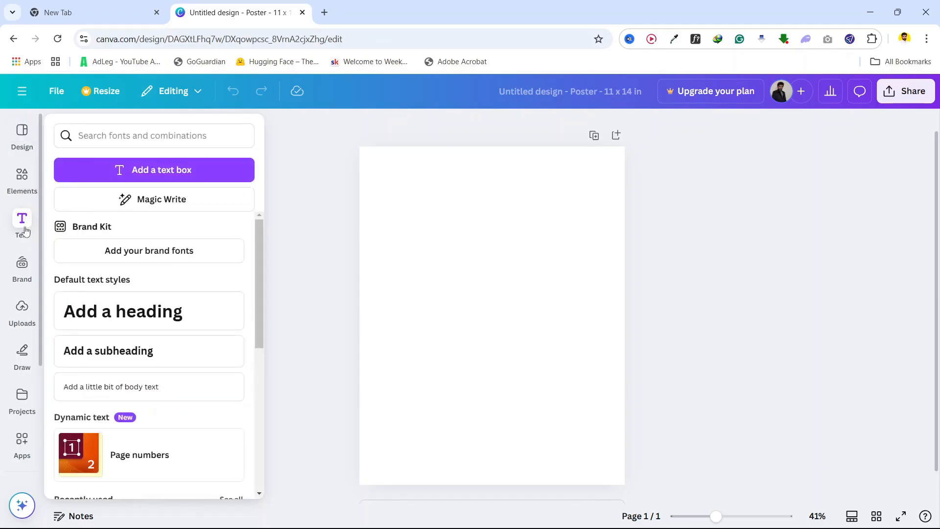
pyautogui.click(21, 264)
pyautogui.click(21, 308)
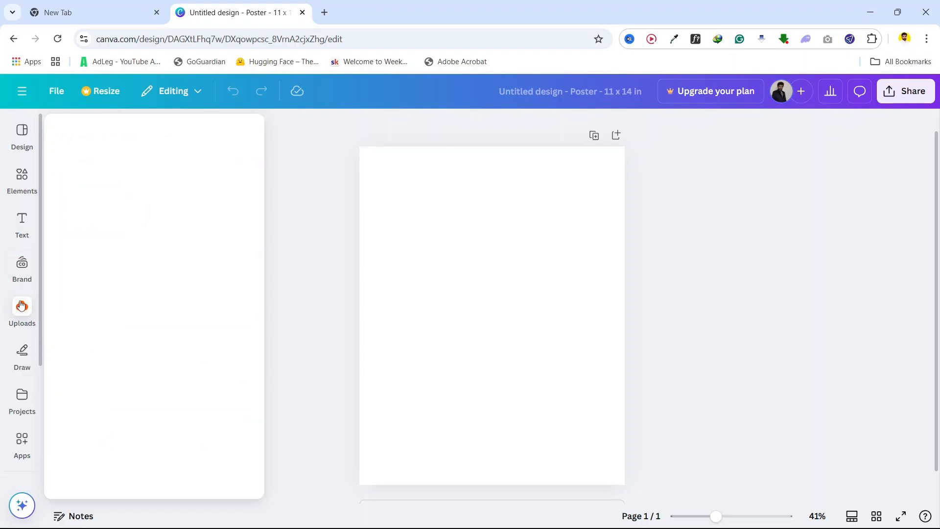
pyautogui.click(23, 350)
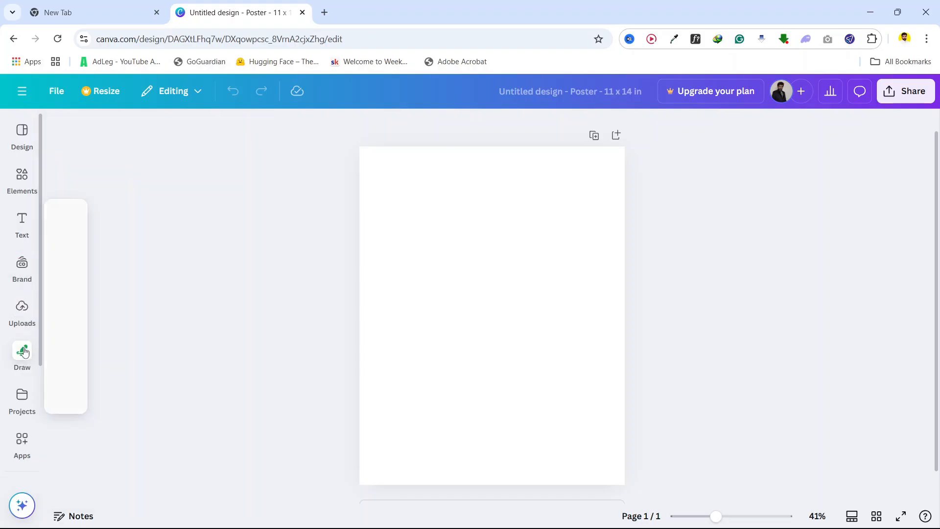
pyautogui.click(22, 398)
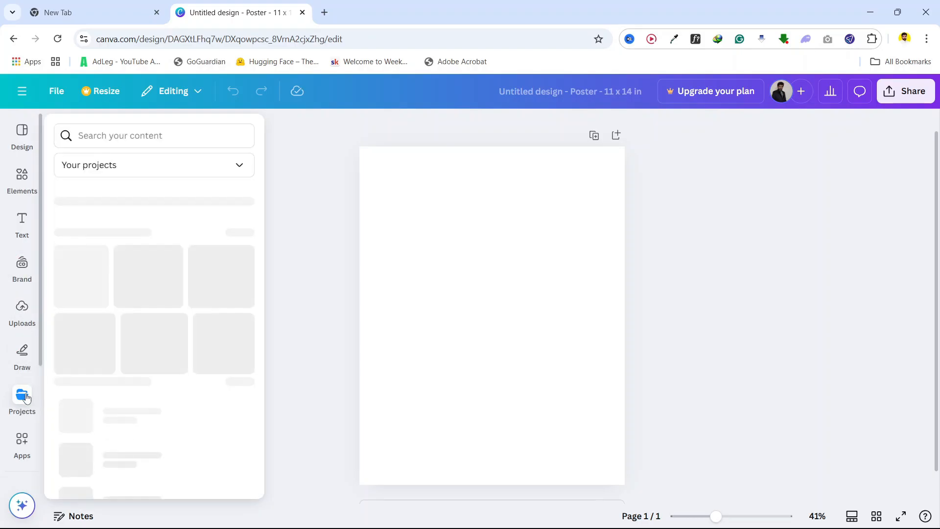
pyautogui.click(22, 441)
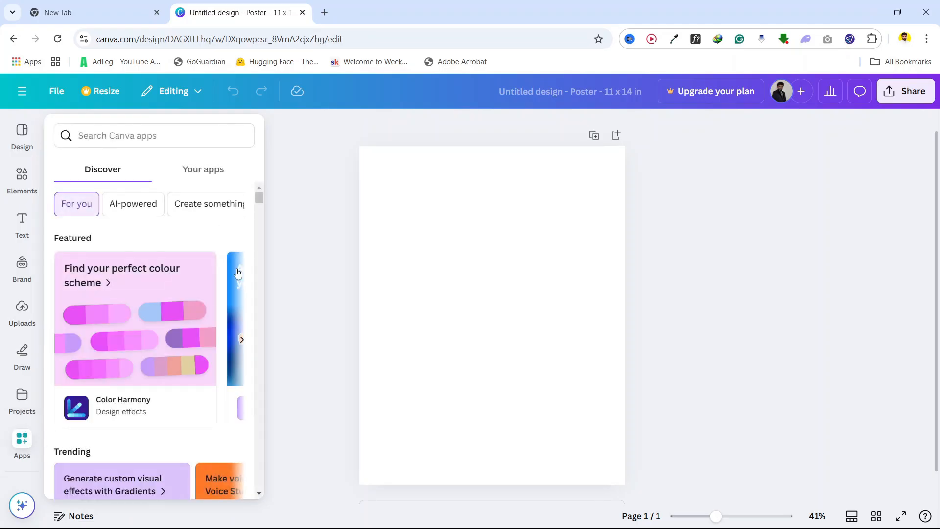
pyautogui.click(343, 152)
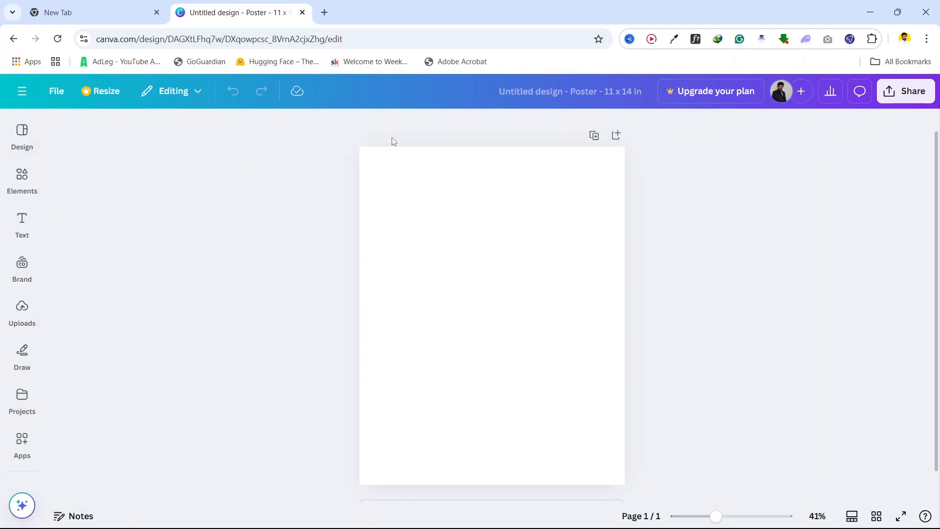
# Set the blank poster page's background colour to solid black.
pyautogui.click(478, 210)
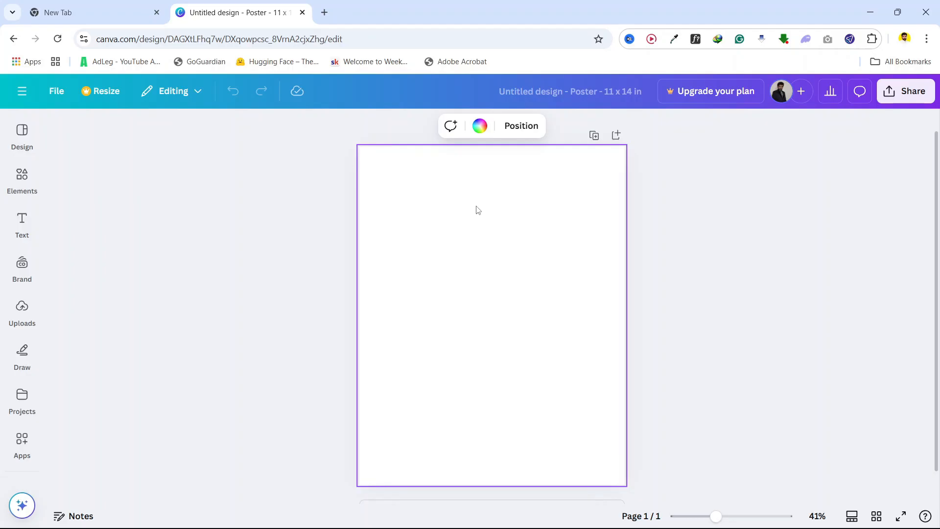
pyautogui.click(480, 127)
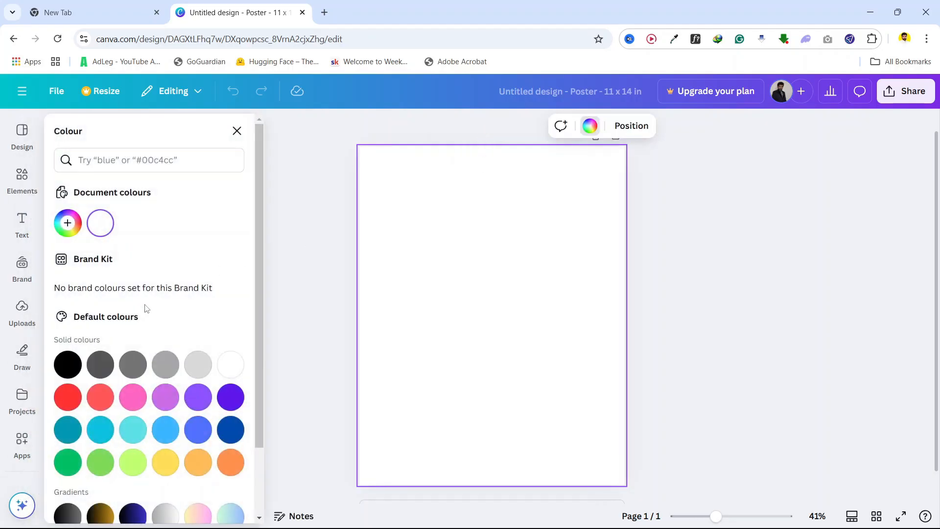
pyautogui.click(68, 365)
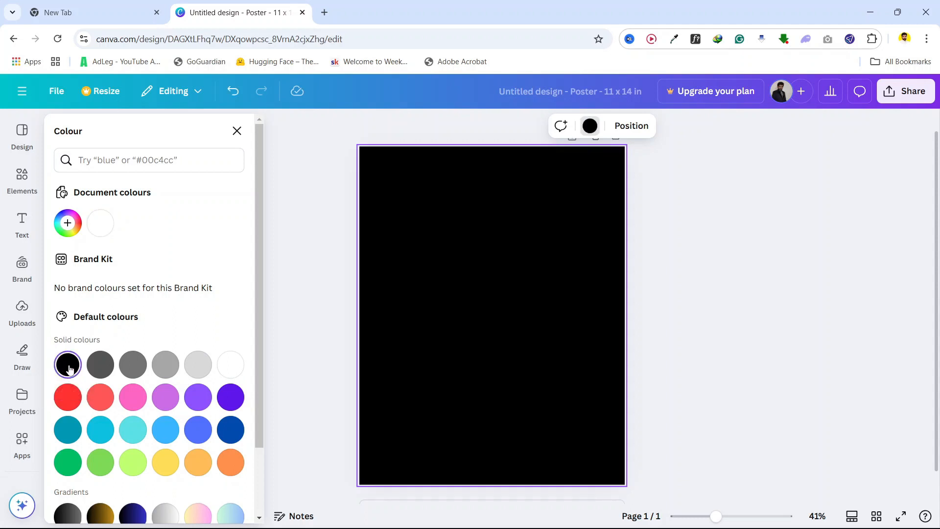
pyautogui.click(316, 181)
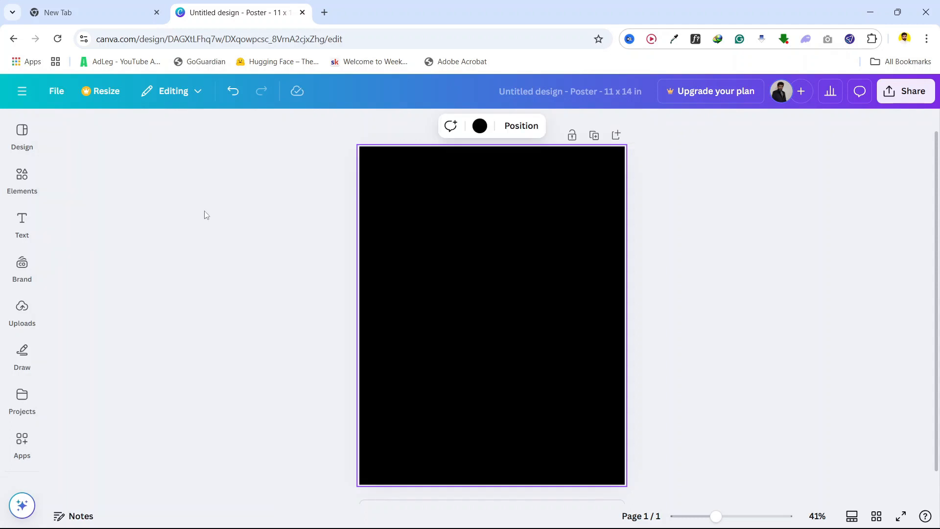
# Search the elements for "oval" and add the light grey circle graphic to the page.
pyautogui.click(22, 181)
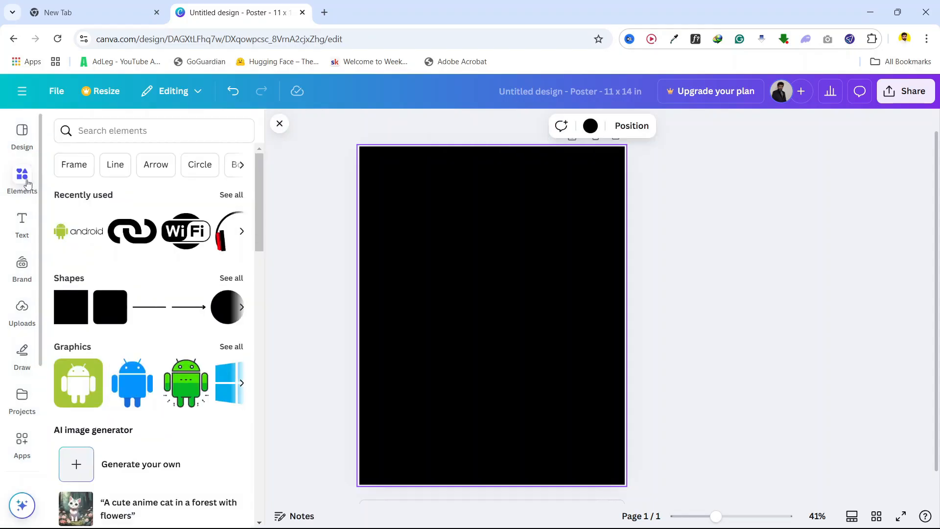
pyautogui.click(131, 134)
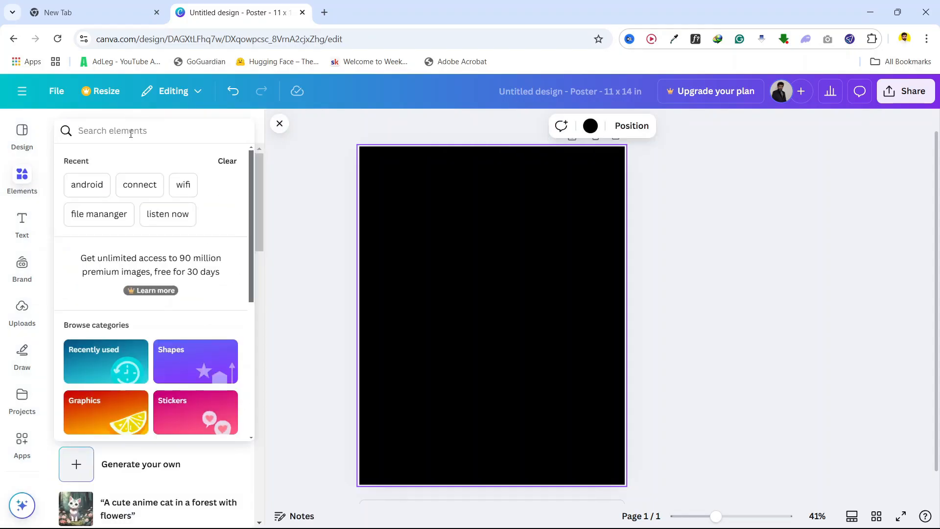
pyautogui.write('oval')
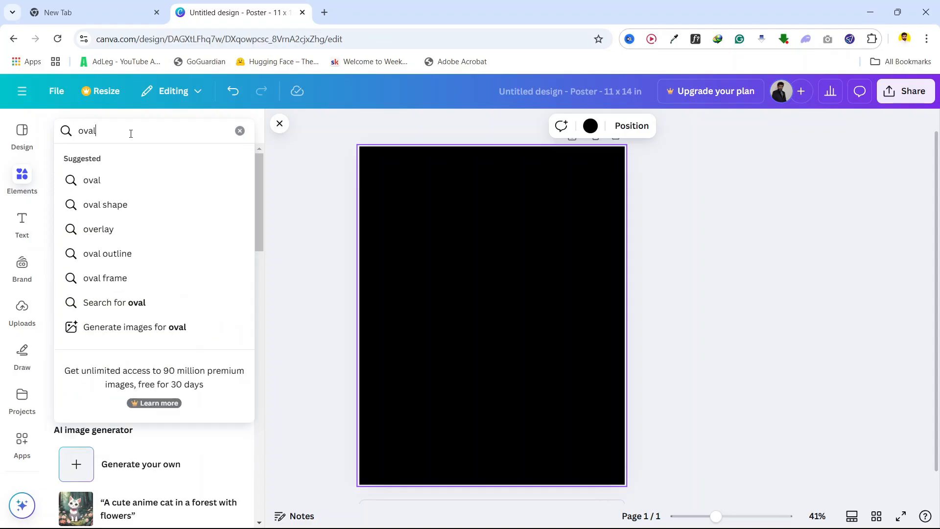
pyautogui.press('Return')
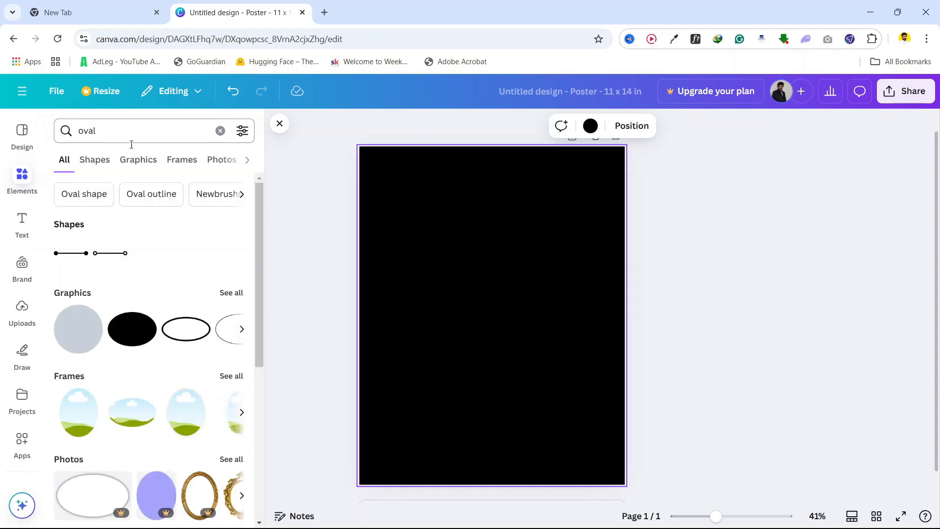
pyautogui.click(72, 337)
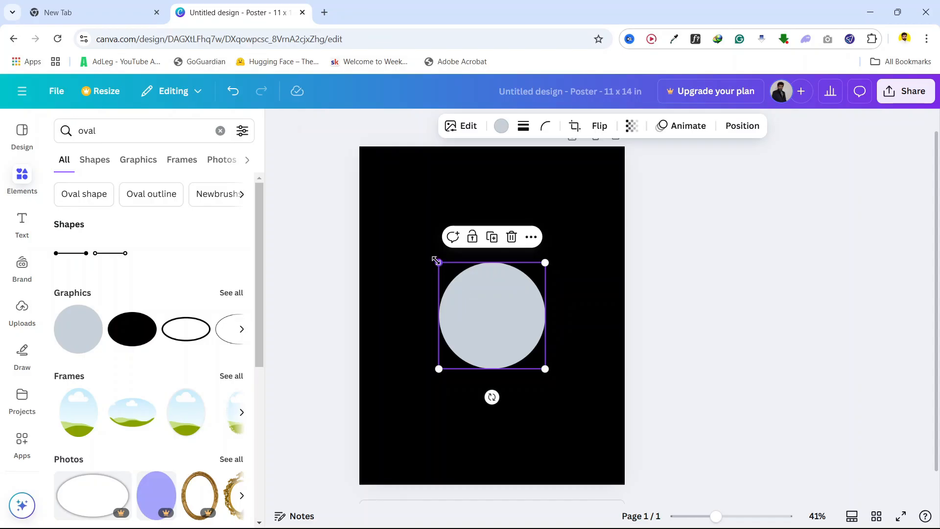
# Enlarge the grey circle beyond the page width and position it so its lower arc ends at mid-page.
pyautogui.moveTo(435, 260); pyautogui.dragTo(483, 258)
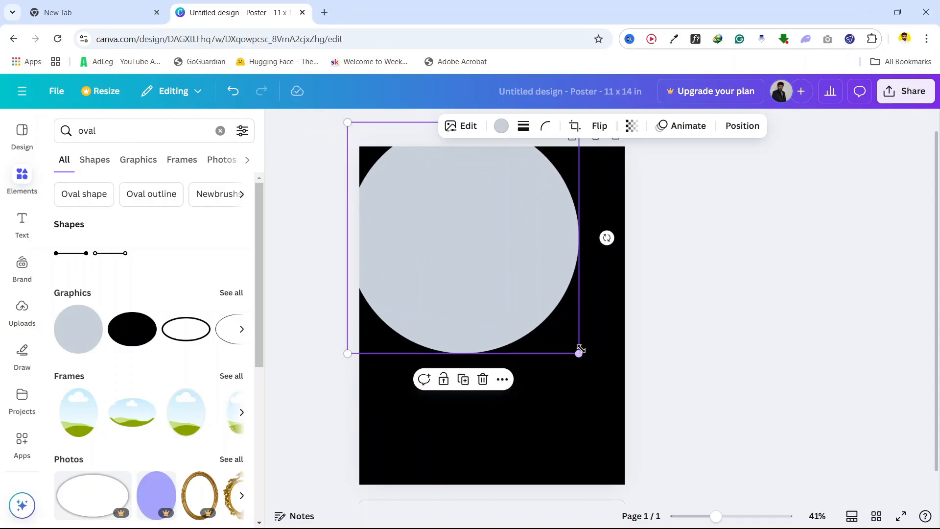
pyautogui.moveTo(586, 356); pyautogui.dragTo(682, 409)
pyautogui.moveTo(520, 365); pyautogui.dragTo(511, 246)
pyautogui.click(745, 313)
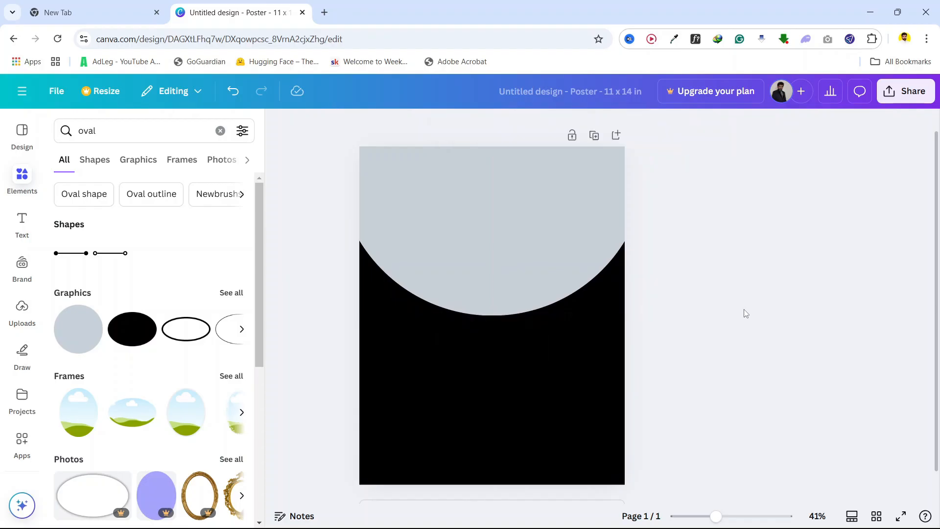
pyautogui.click(280, 123)
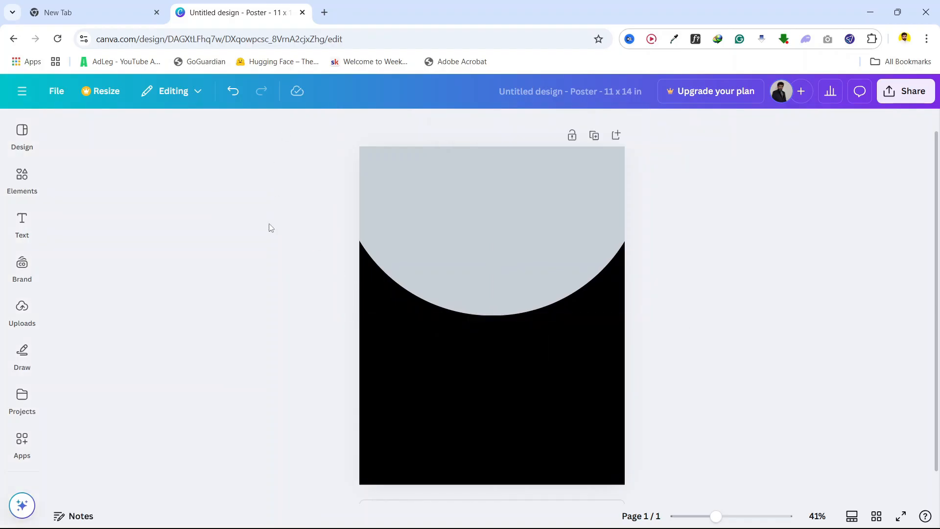
pyautogui.moveTo(457, 257); pyautogui.dragTo(463, 257)
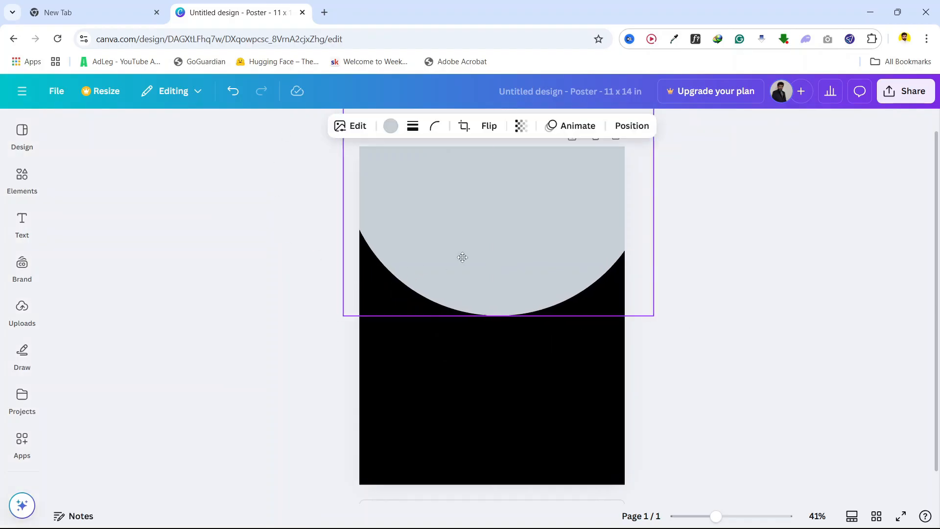
pyautogui.click(266, 194)
pyautogui.moveTo(437, 233); pyautogui.dragTo(434, 229)
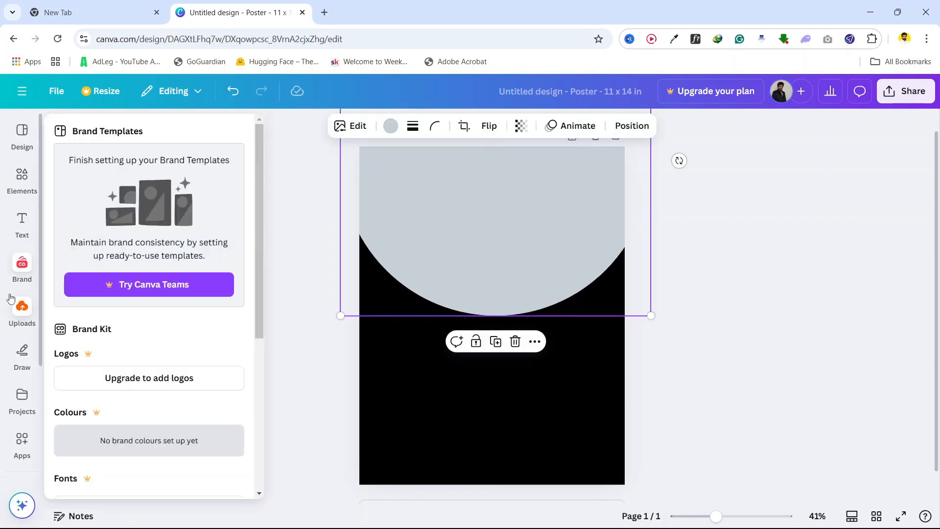
# Add a default heading and move it onto the upper part of the grey circle.
pyautogui.click(11, 295)
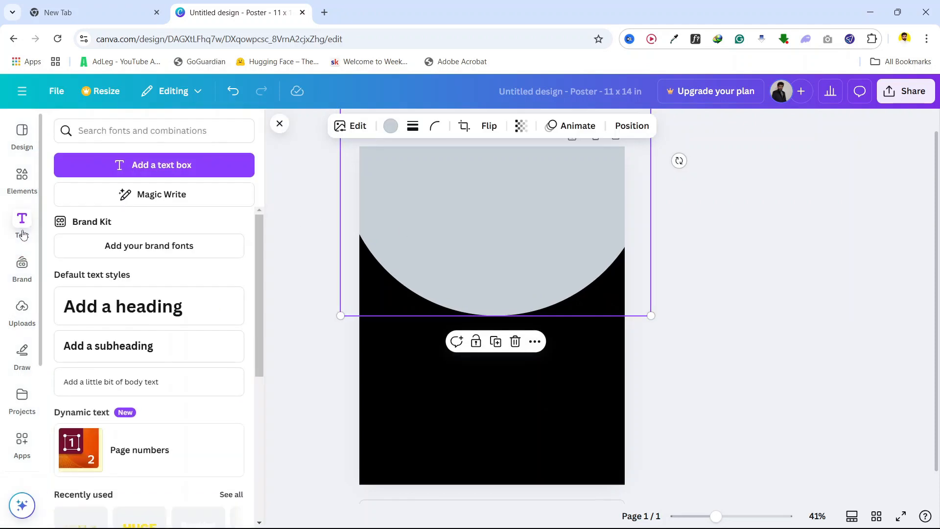
pyautogui.click(21, 228)
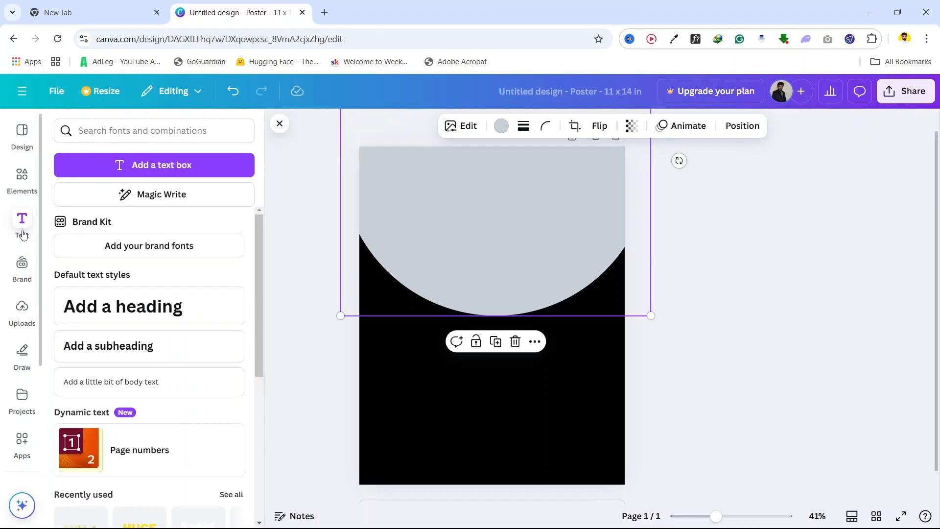
pyautogui.click(137, 309)
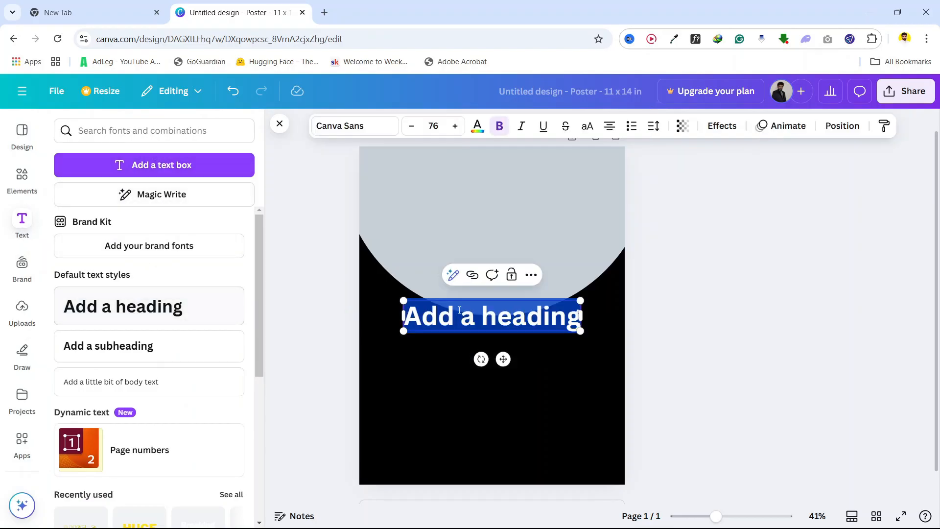
pyautogui.click(330, 322)
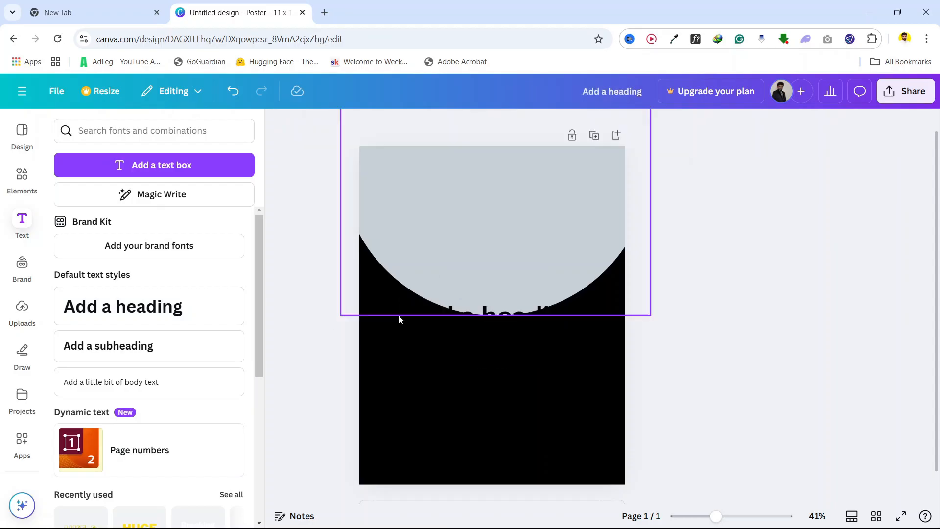
pyautogui.moveTo(476, 314); pyautogui.dragTo(478, 199)
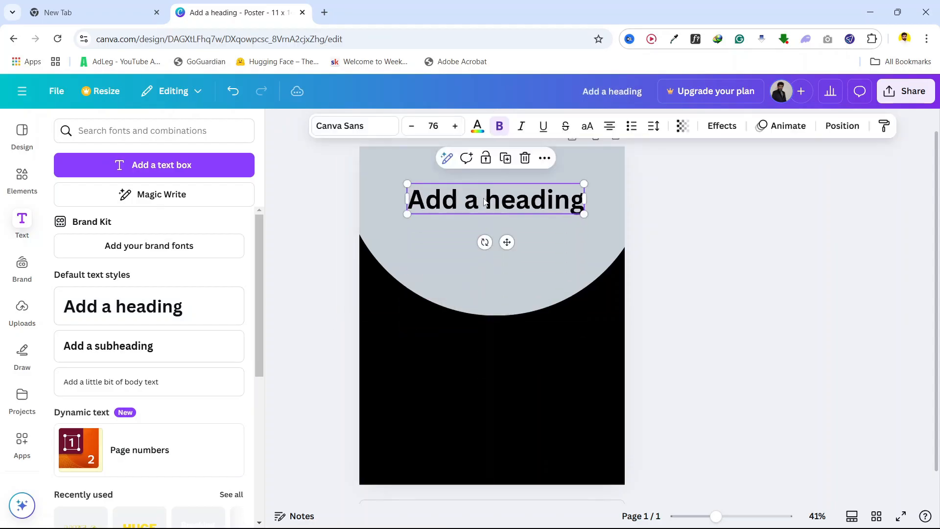
# Replace the heading's placeholder text with "We are Hiring".
pyautogui.click(497, 205)
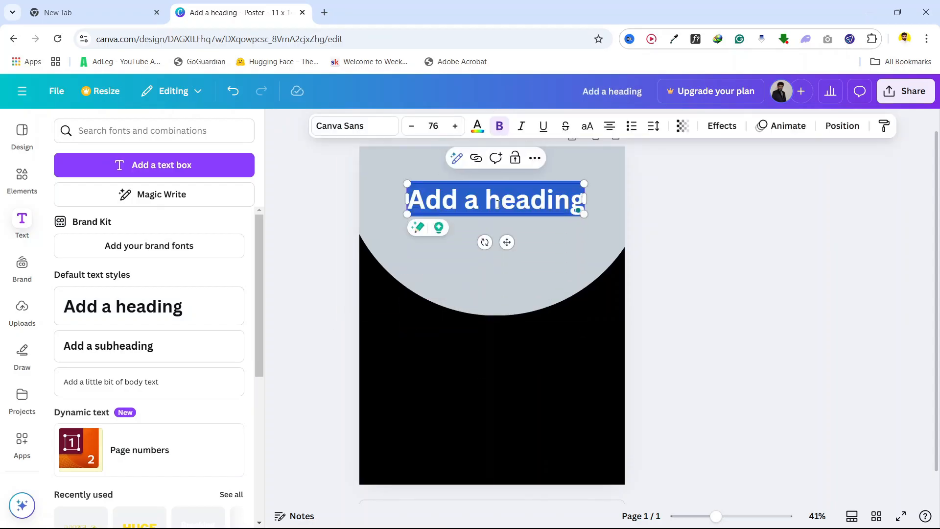
pyautogui.write('We arw')
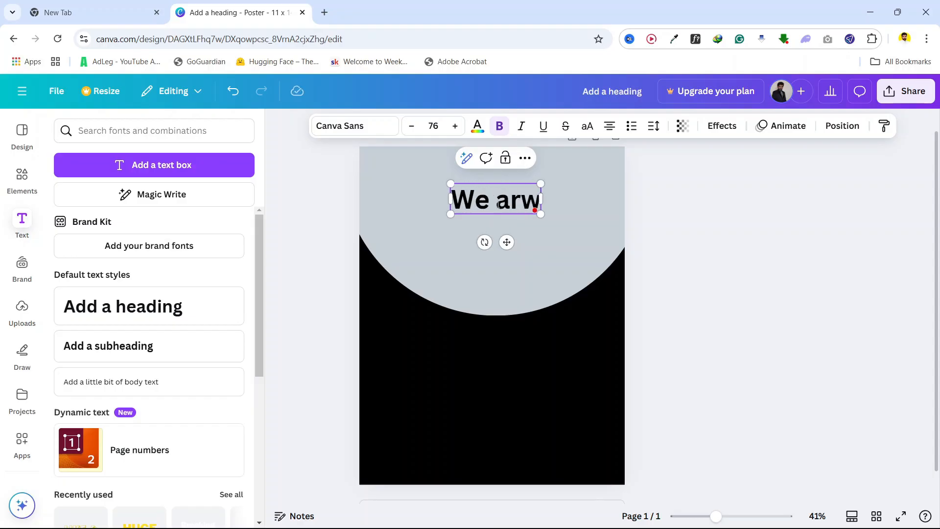
pyautogui.press('BackSpace')
pyautogui.write('e')
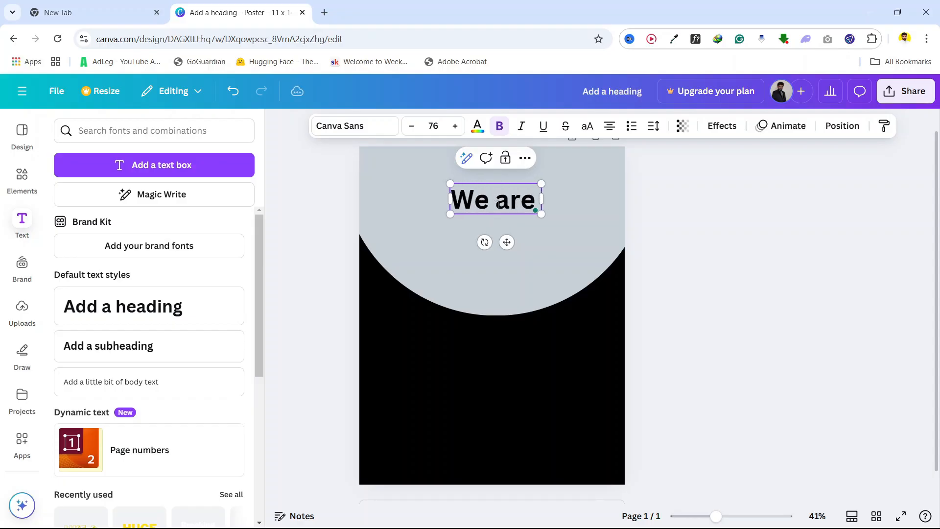
pyautogui.write(' Hiring')
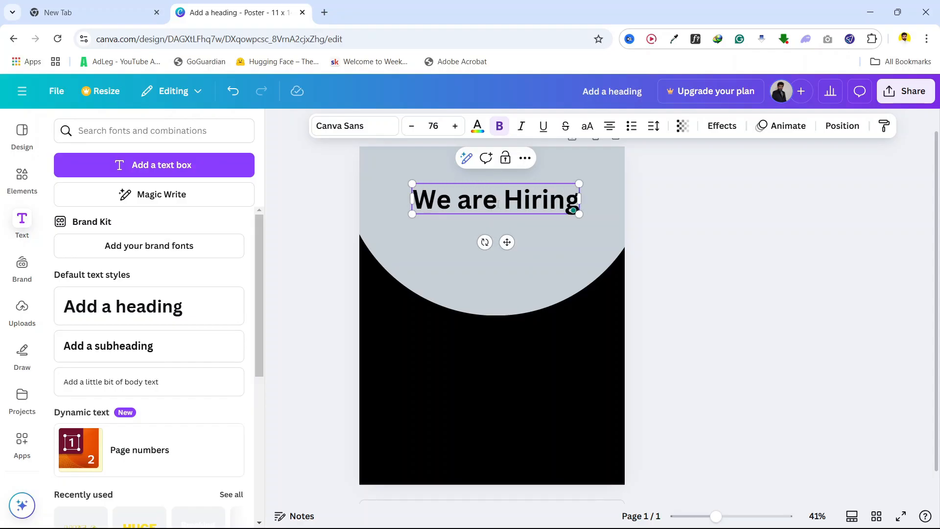
pyautogui.click(314, 183)
# Move the "We are Hiring" heading up near the top edge of the poster, horizontally centred on the circle.
pyautogui.click(473, 197)
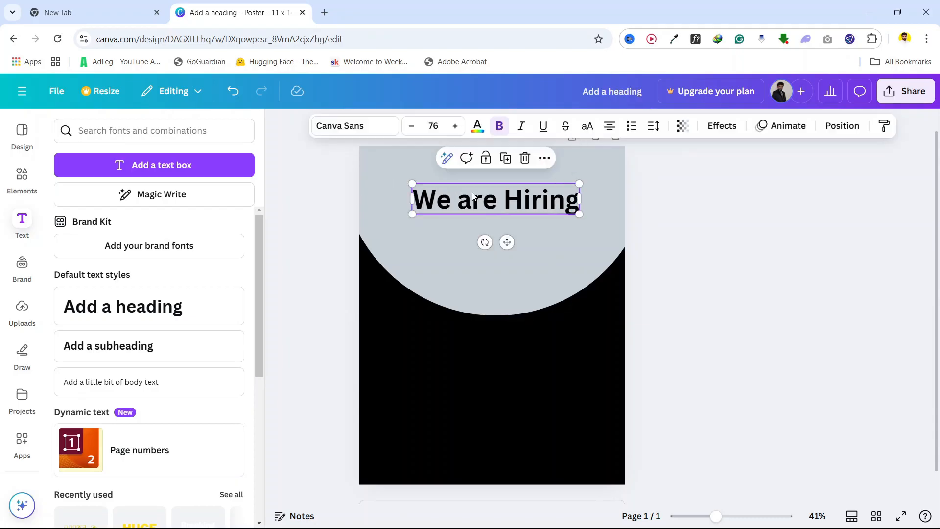
pyautogui.moveTo(473, 196)
pyautogui.mouseDown()
pyautogui.moveTo(474, 172)
pyautogui.moveTo(465, 194)
pyautogui.mouseUp()
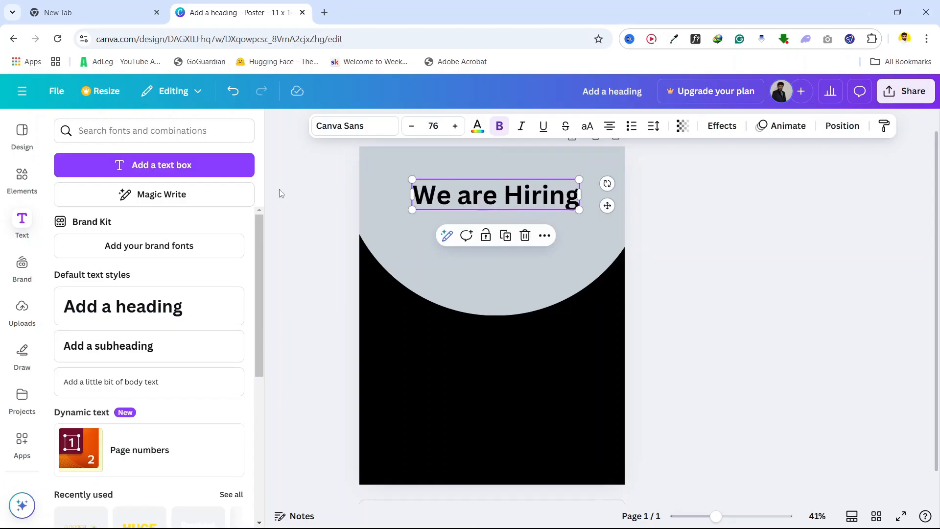
pyautogui.click(281, 193)
pyautogui.click(476, 181)
pyautogui.moveTo(493, 192); pyautogui.dragTo(491, 179)
pyautogui.click(316, 217)
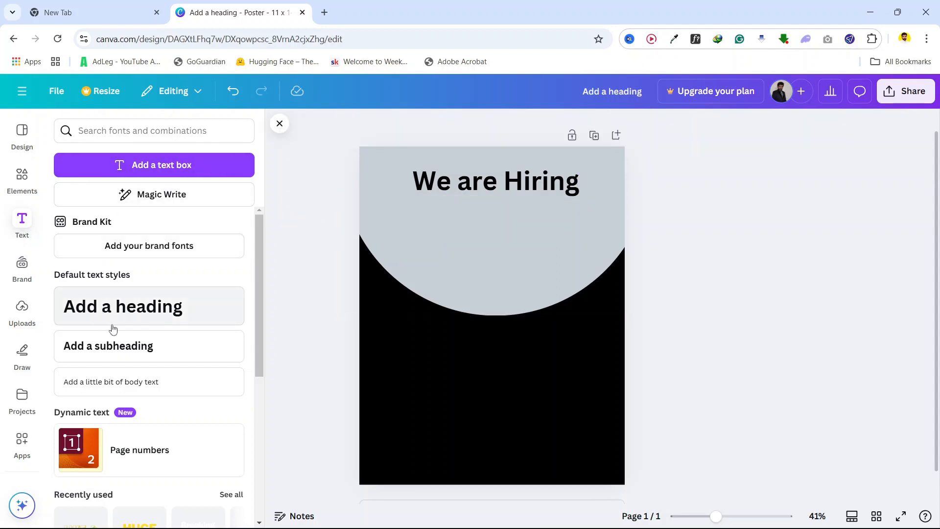
# Add a body text box in the lower black area of the poster and set its text colour to white.
pyautogui.click(124, 385)
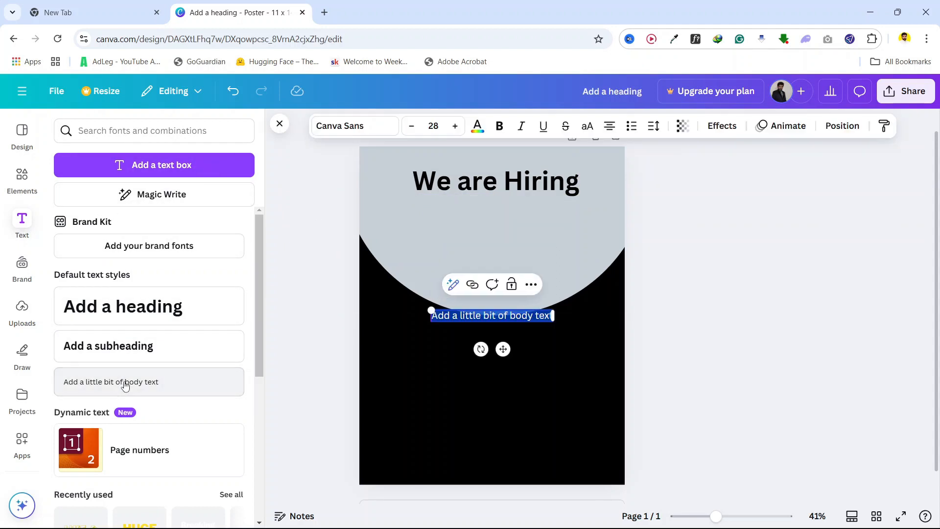
pyautogui.moveTo(503, 347); pyautogui.dragTo(506, 469)
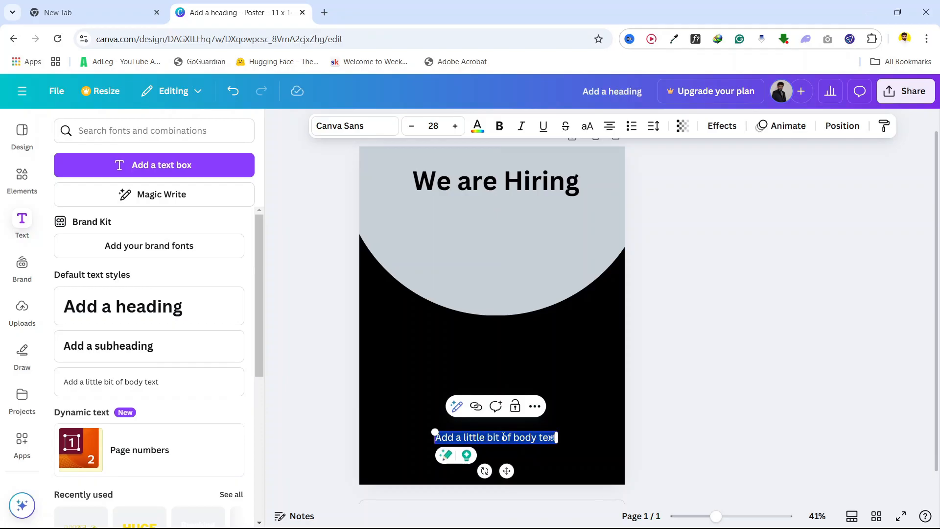
pyautogui.click(477, 126)
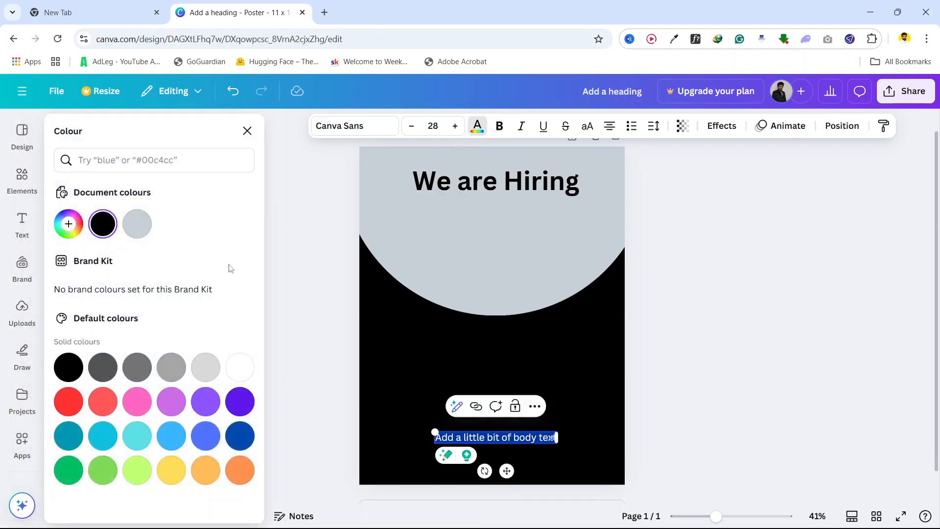
pyautogui.click(239, 367)
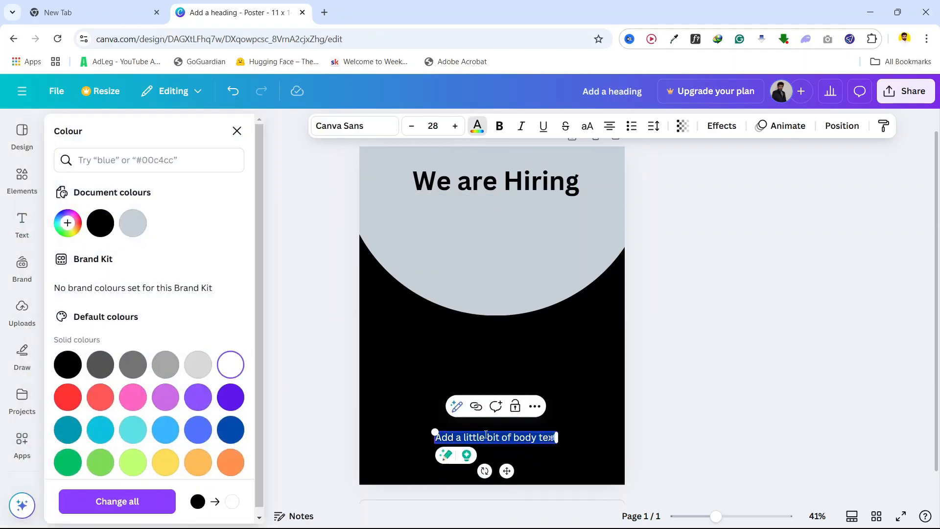
pyautogui.write('www')
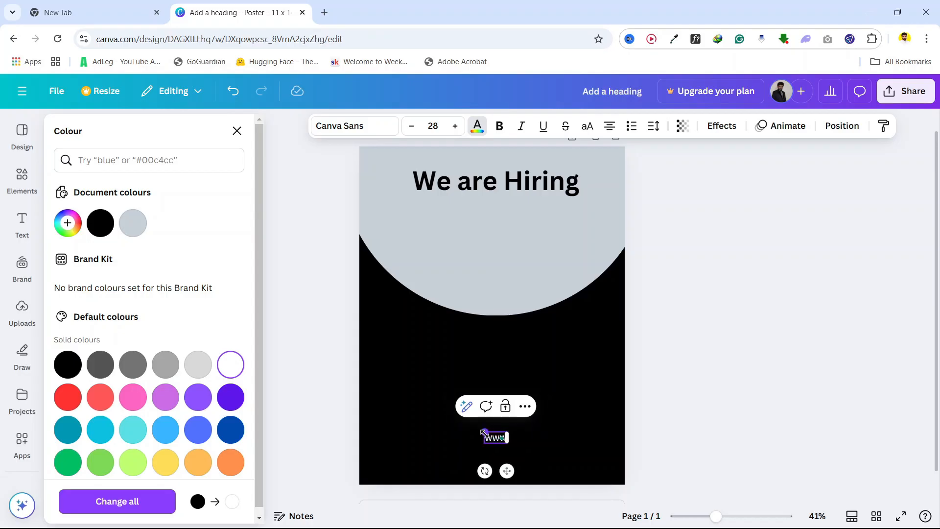
pyautogui.write('.xyz')
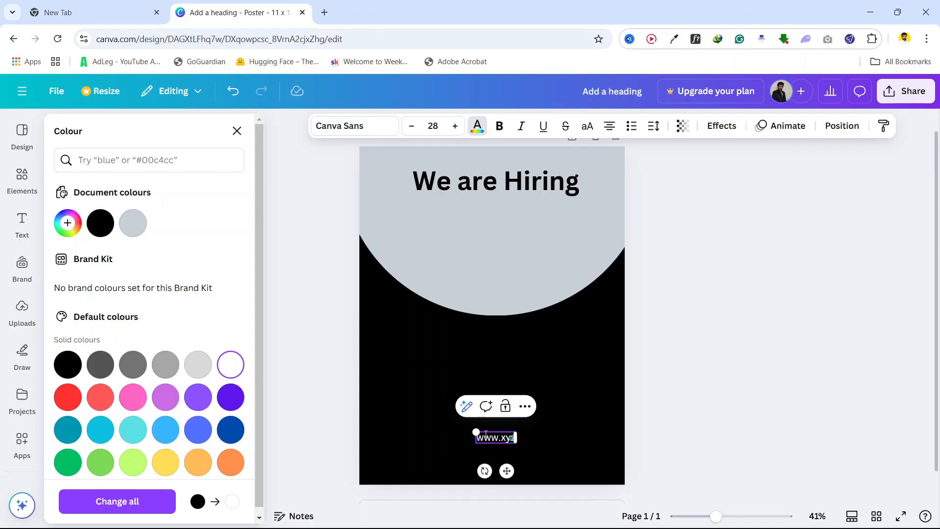
pyautogui.write('.com')
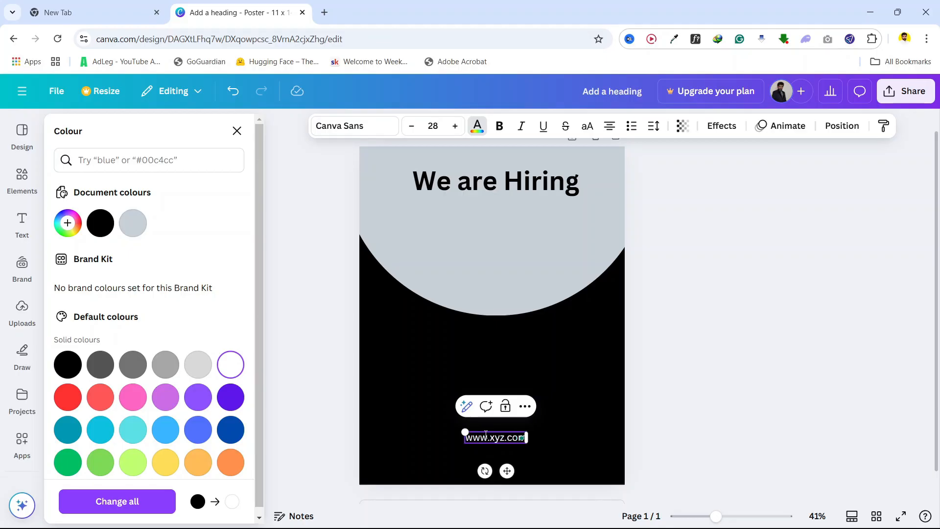
pyautogui.click(346, 362)
pyautogui.click(340, 426)
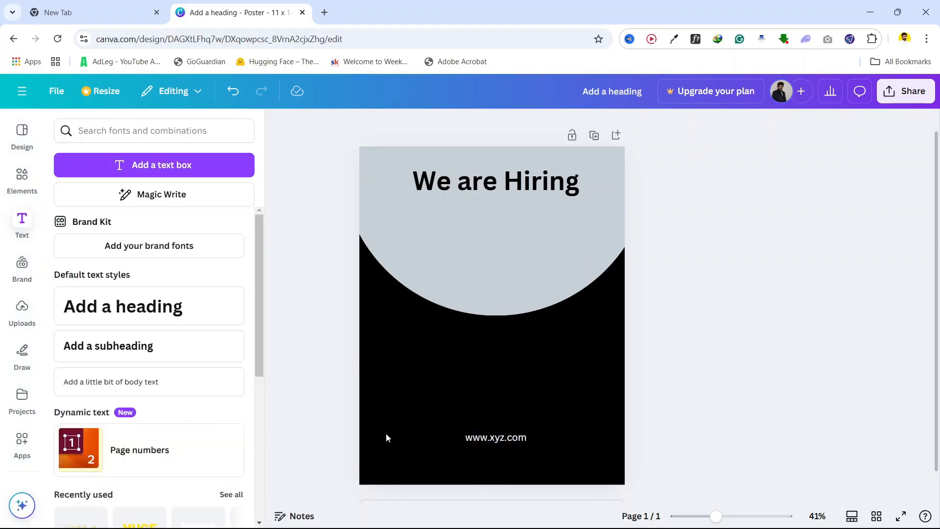
pyautogui.moveTo(496, 438); pyautogui.dragTo(497, 468)
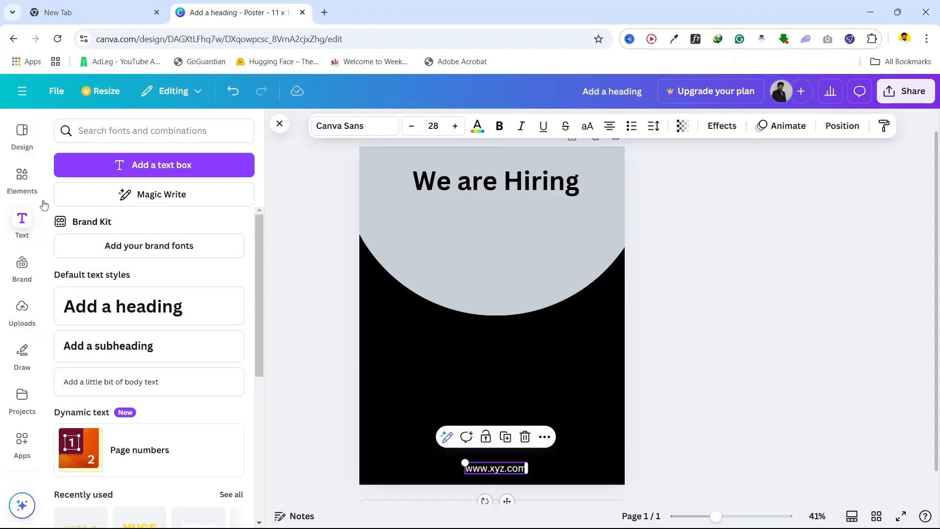
# Search the elements library for "chair" and show all matching graphics.
pyautogui.click(22, 177)
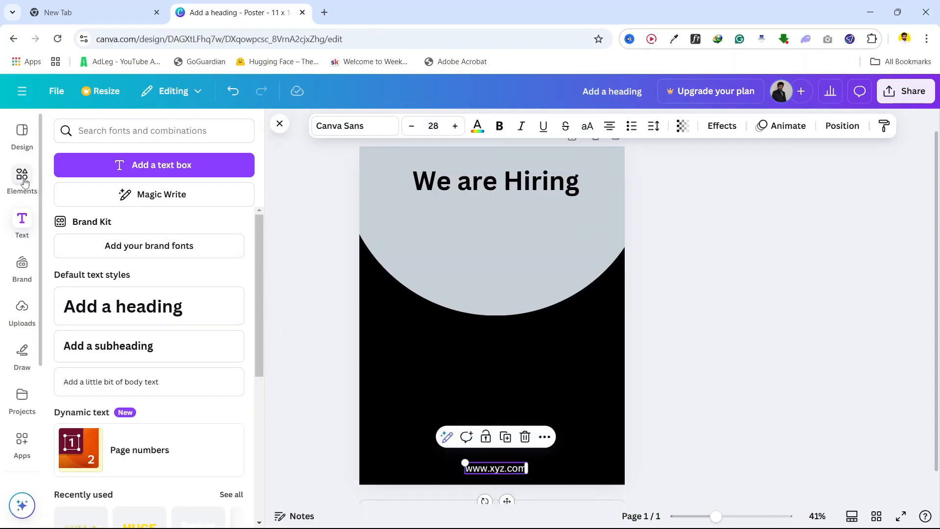
pyautogui.click(117, 131)
pyautogui.write('chair')
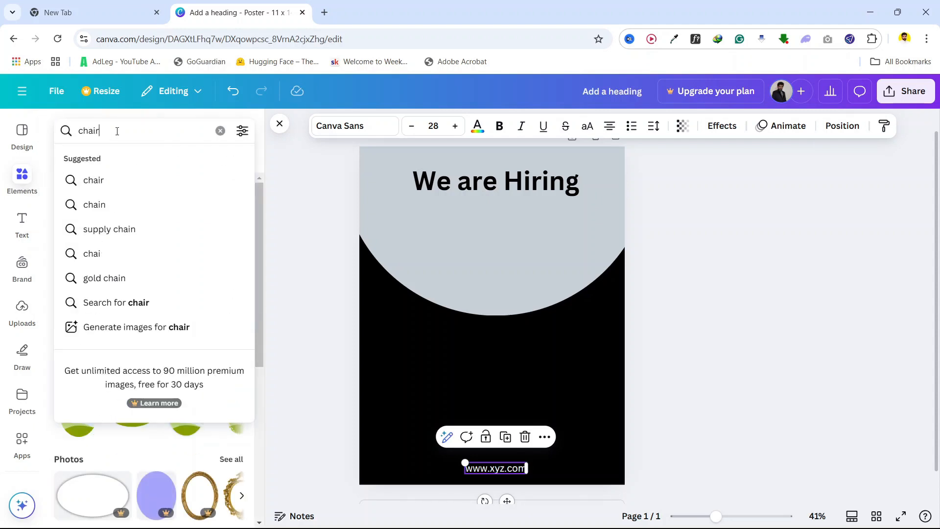
pyautogui.press('Return')
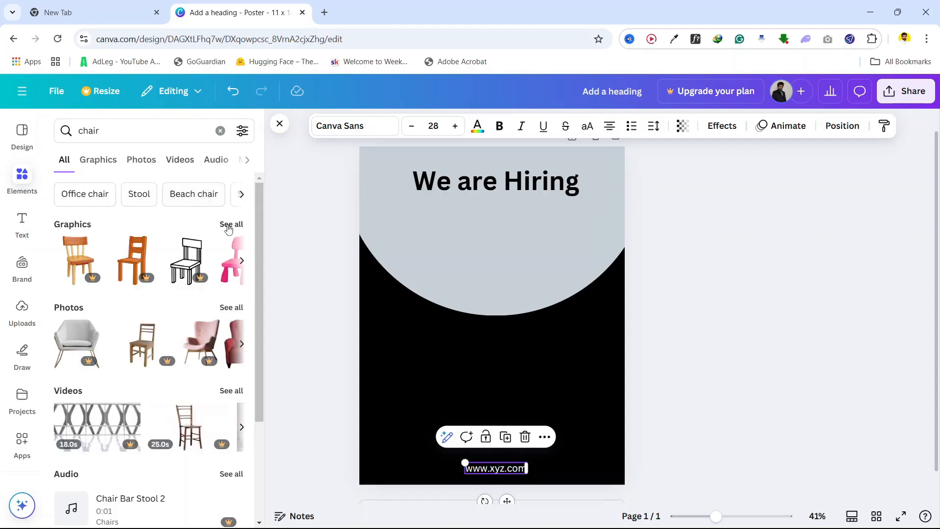
pyautogui.click(229, 224)
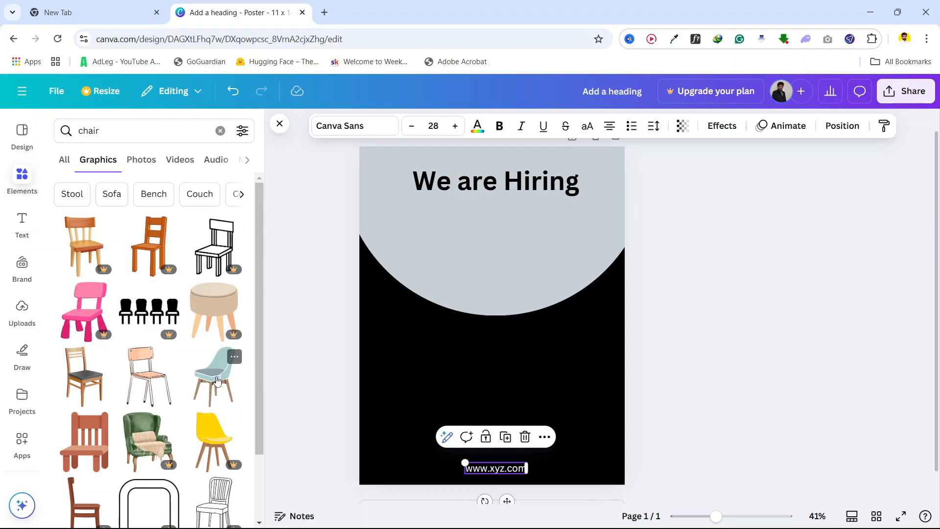
# Add the teal chair graphic with wooden legs and place it in the lower right of the poster's black area.
pyautogui.scroll(-3, 208, 395)
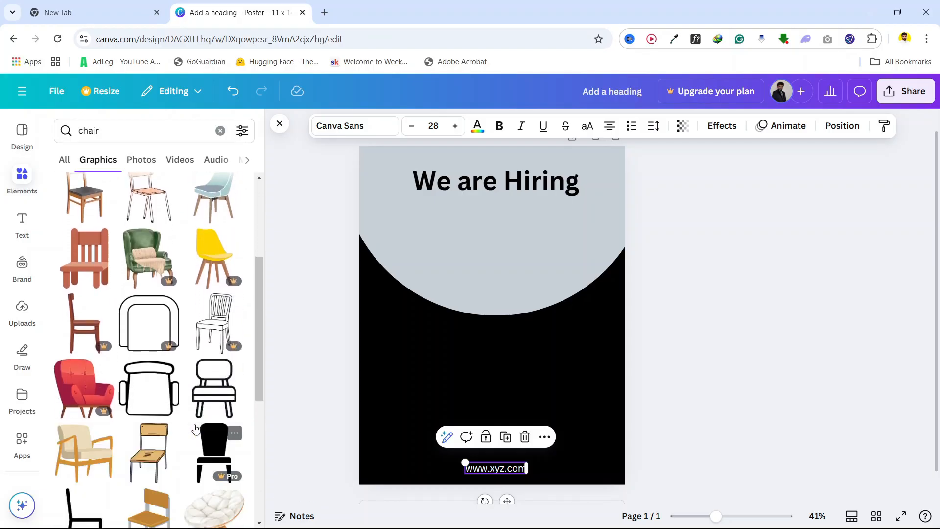
pyautogui.scroll(-2, 195, 429)
pyautogui.scroll(5, 202, 414)
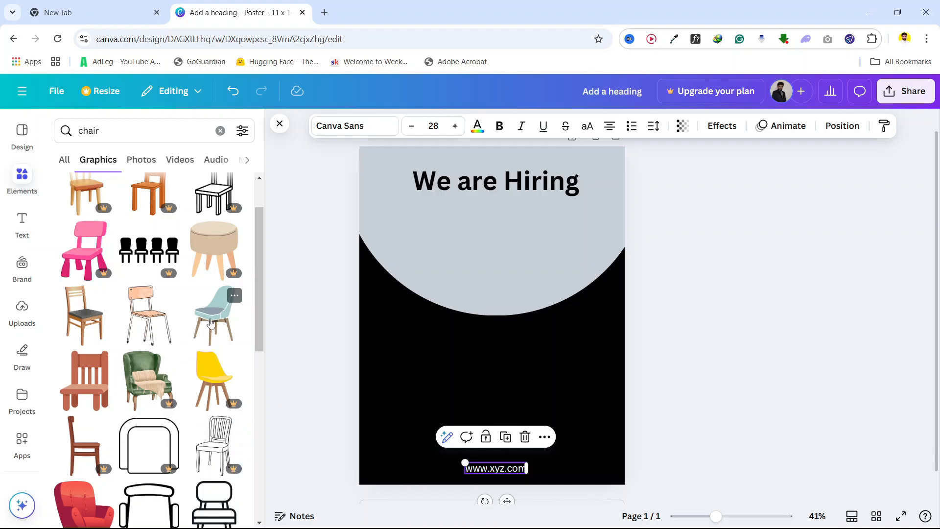
pyautogui.click(242, 329)
pyautogui.moveTo(499, 332); pyautogui.dragTo(567, 406)
pyautogui.click(734, 397)
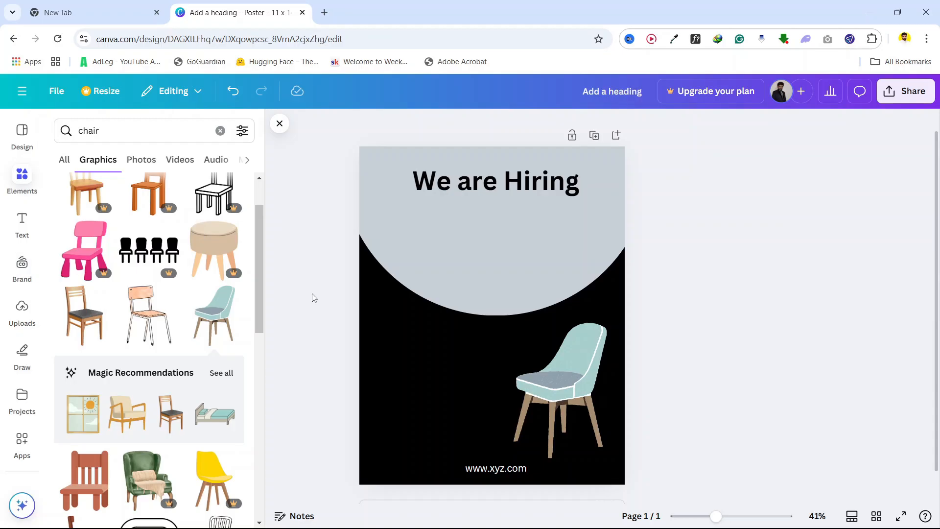
# Replace the element search term with "speaker" and run the graphics search.
pyautogui.scroll(1, 471, 277)
pyautogui.click(111, 127)
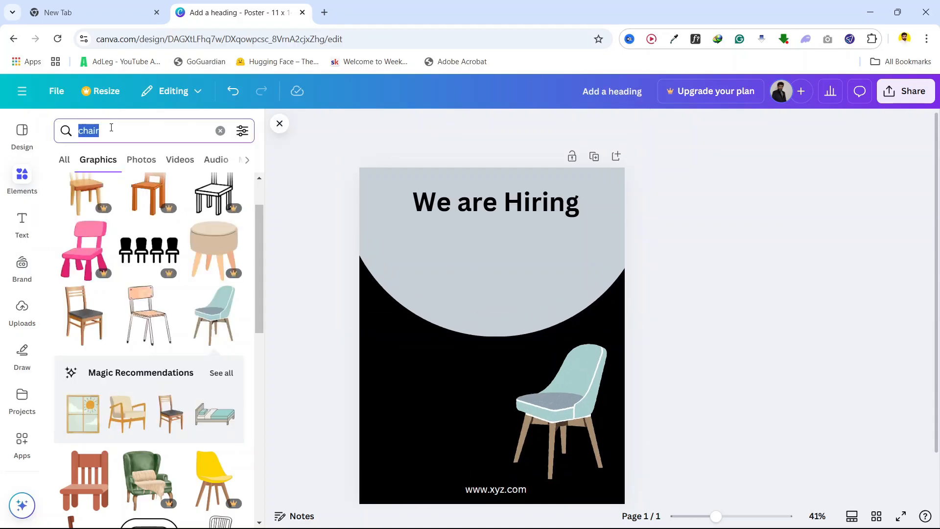
pyautogui.press('BackSpace')
pyautogui.write('speaker')
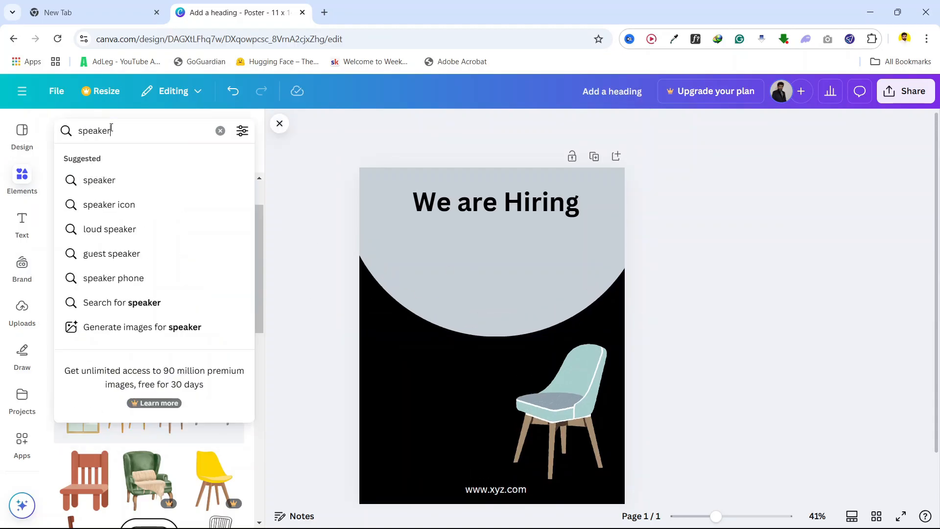
pyautogui.press('Return')
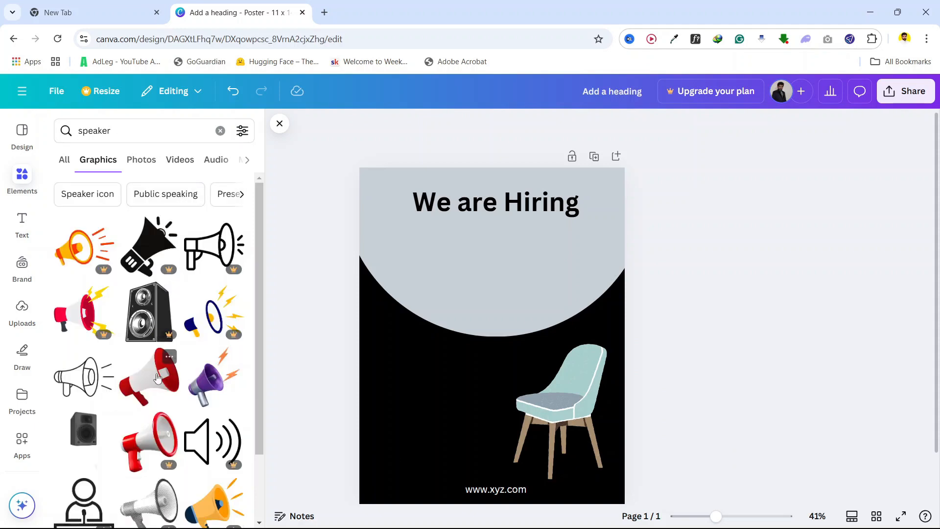
# Add the red and white megaphone graphic, shrink it and place it in the circle's left part below the heading.
pyautogui.click(159, 392)
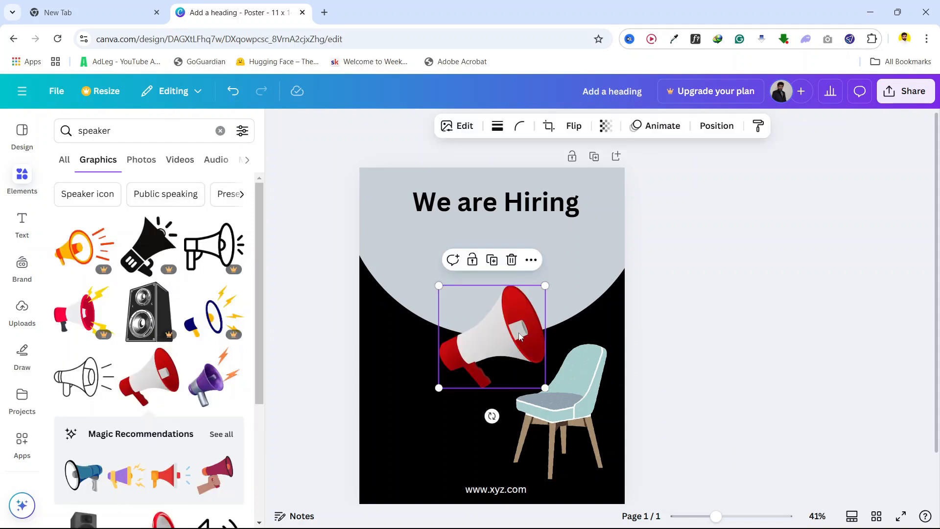
pyautogui.moveTo(531, 384); pyautogui.dragTo(473, 296)
pyautogui.moveTo(442, 265); pyautogui.dragTo(416, 259)
pyautogui.click(290, 192)
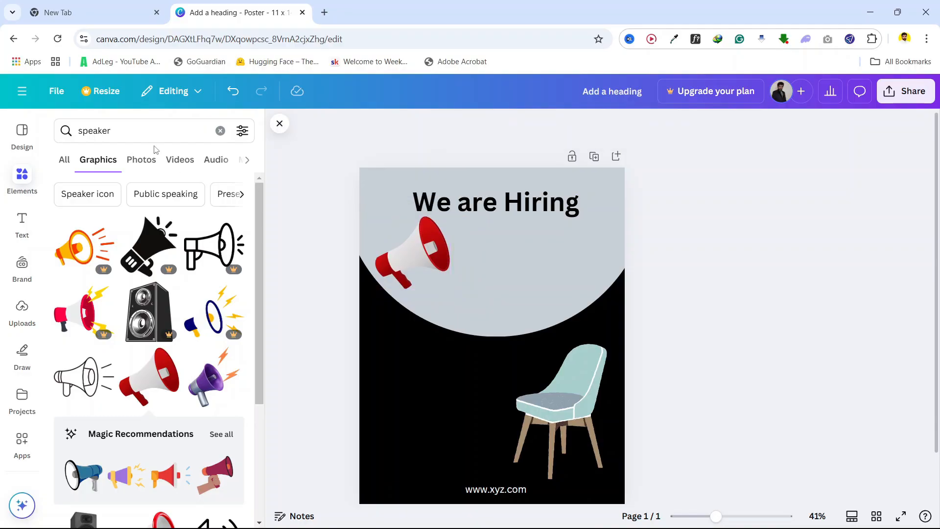
# Search the elements library for "sparkle" and show all matching graphics.
pyautogui.click(220, 130)
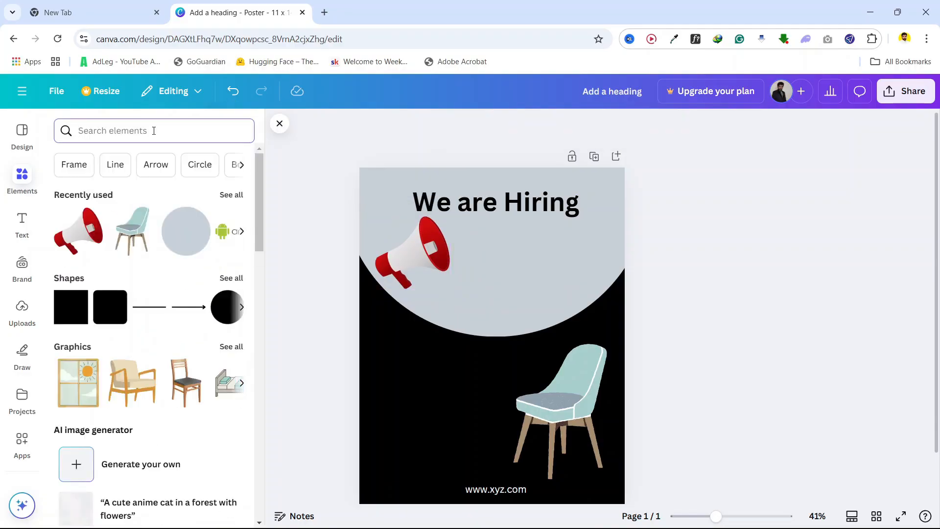
pyautogui.write('spa')
pyautogui.write('rkle')
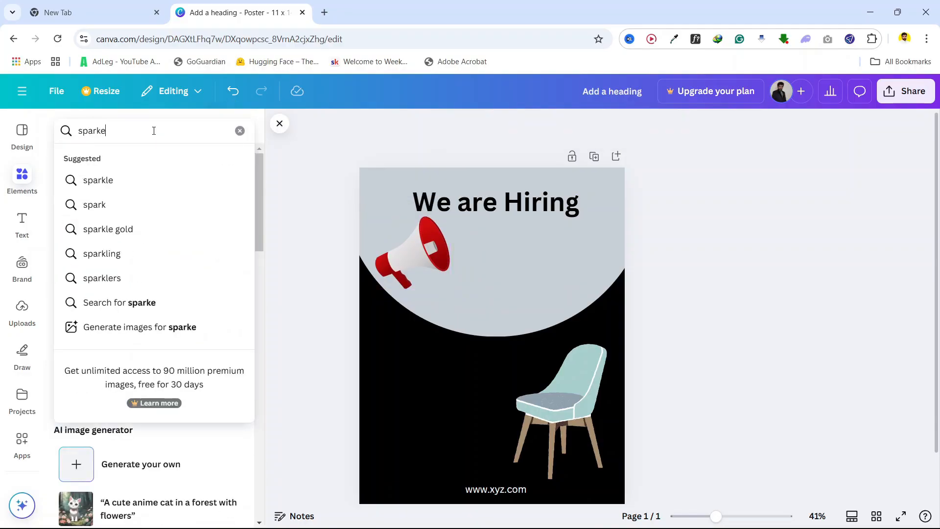
pyautogui.press('BackSpace')
pyautogui.press('BackSpace')
pyautogui.write('le')
pyautogui.press('Return')
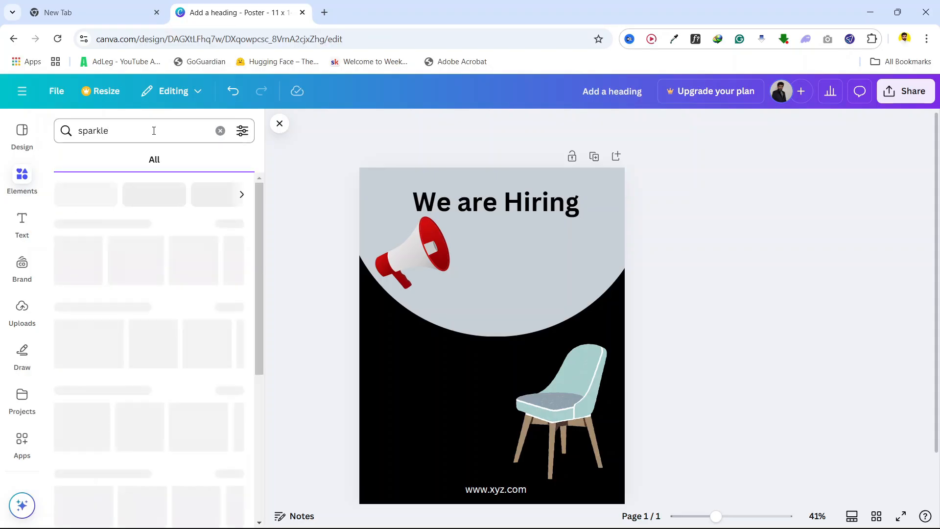
pyautogui.click(227, 226)
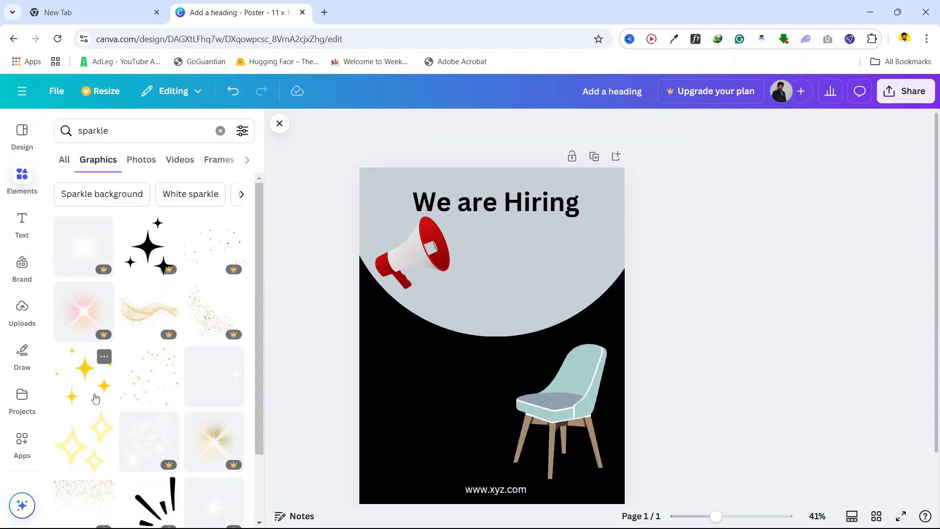
# Add the yellow four-pointed stars graphic and place it in the circle directly right of the megaphone.
pyautogui.click(96, 392)
pyautogui.moveTo(475, 314); pyautogui.dragTo(491, 253)
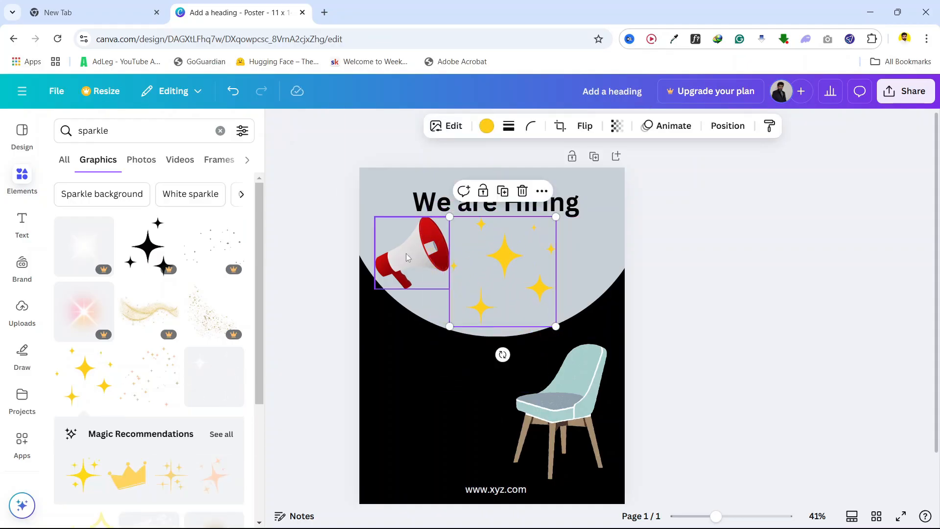
pyautogui.click(318, 234)
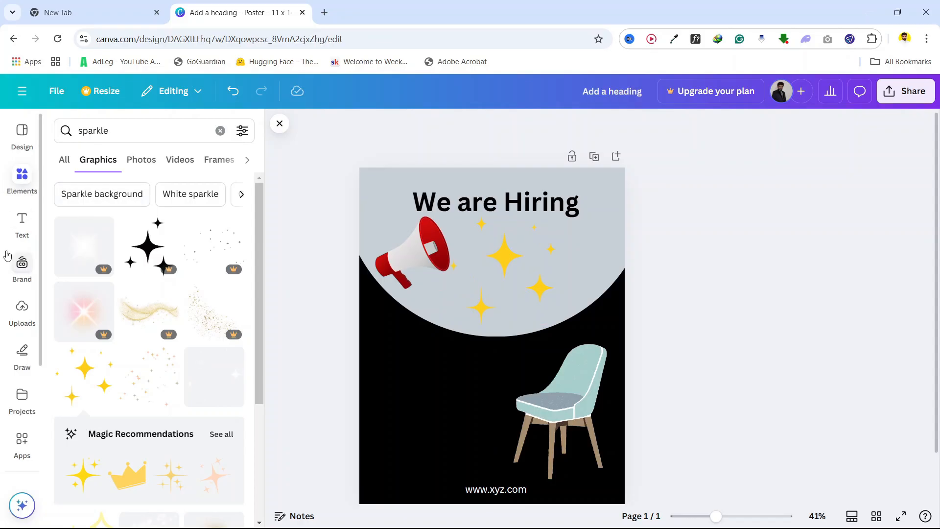
# Add a subheading in the black area left of the chair and set its text colour to white.
pyautogui.click(22, 223)
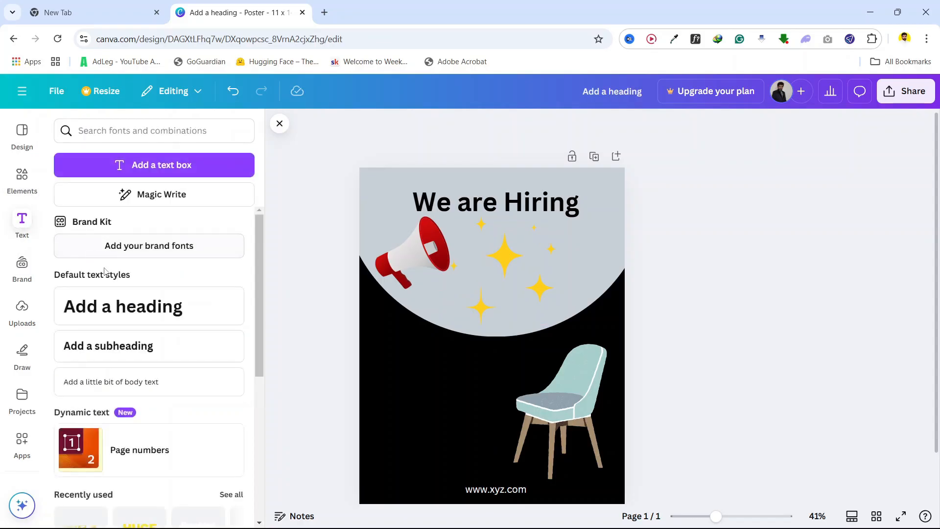
pyautogui.click(101, 354)
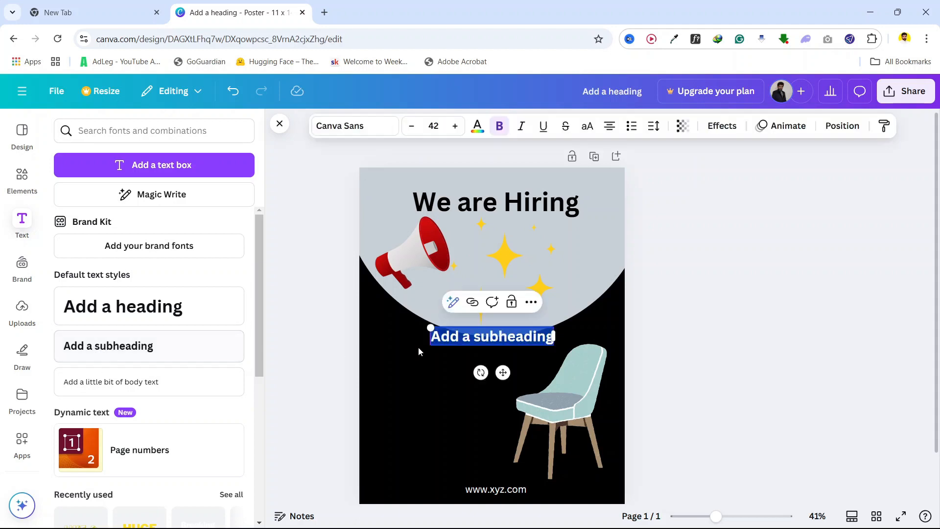
pyautogui.click(415, 333)
pyautogui.moveTo(465, 336); pyautogui.dragTo(420, 358)
pyautogui.click(477, 128)
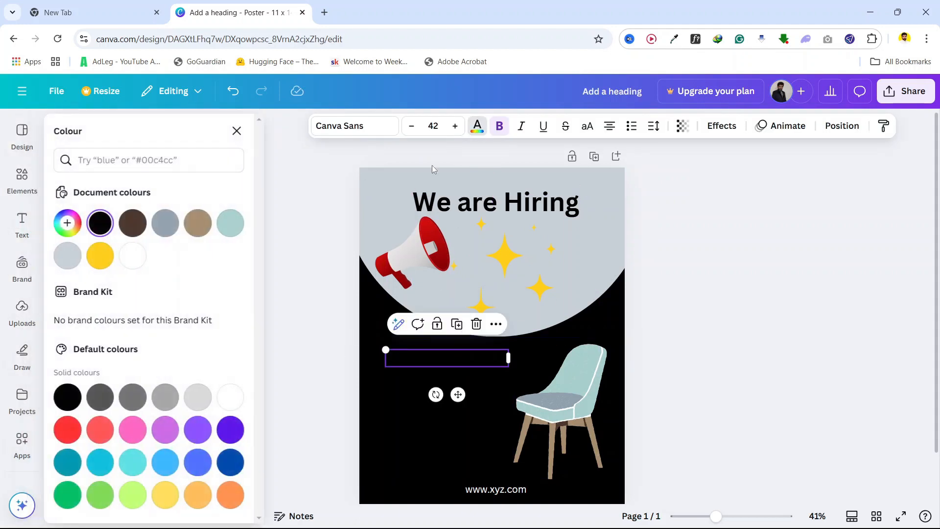
pyautogui.click(133, 255)
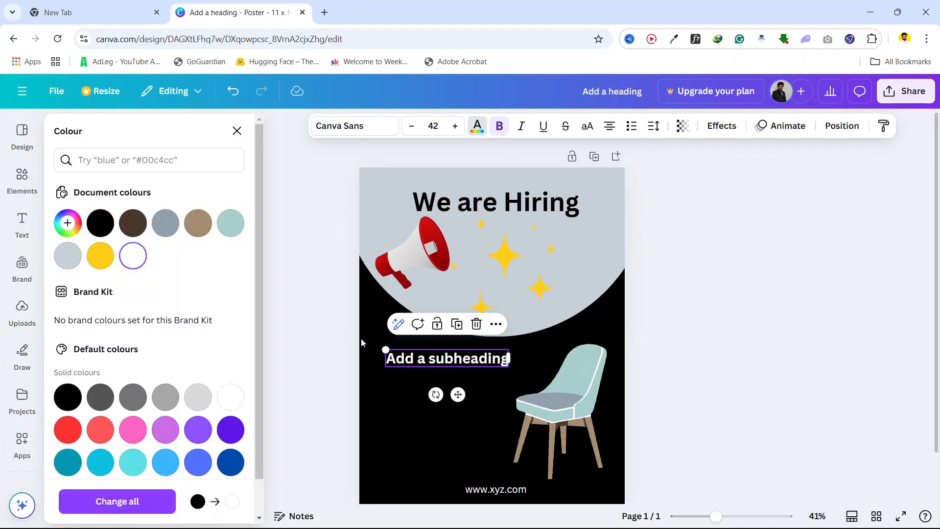
# Replace the subheading text with "Marketing Manager" and shift it slightly down and left.
pyautogui.doubleClick(424, 361)
pyautogui.press('BackSpace')
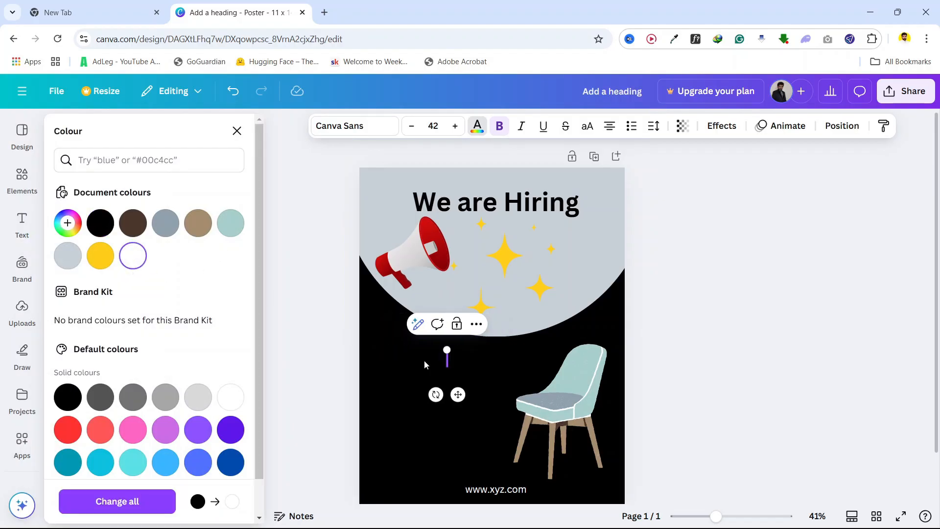
pyautogui.write('Marketing')
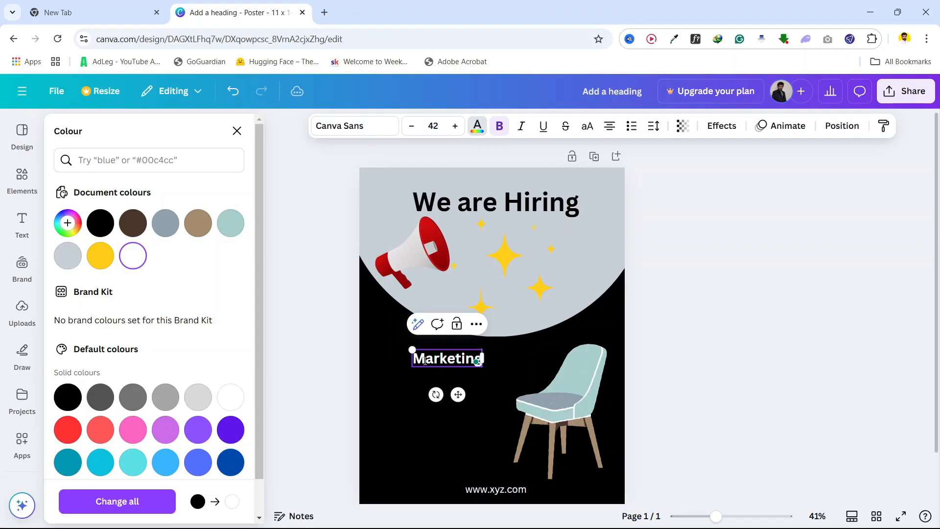
pyautogui.write(' Manager')
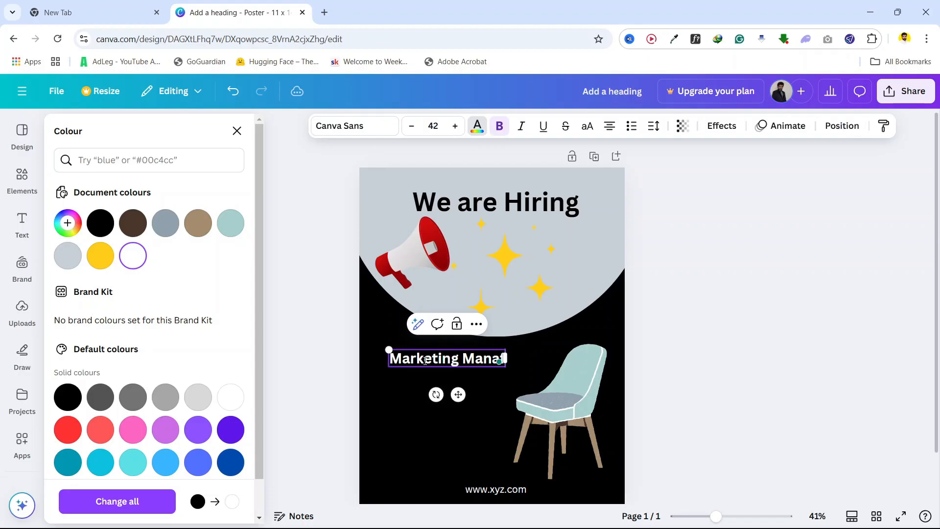
pyautogui.click(319, 348)
pyautogui.moveTo(419, 361); pyautogui.dragTo(412, 365)
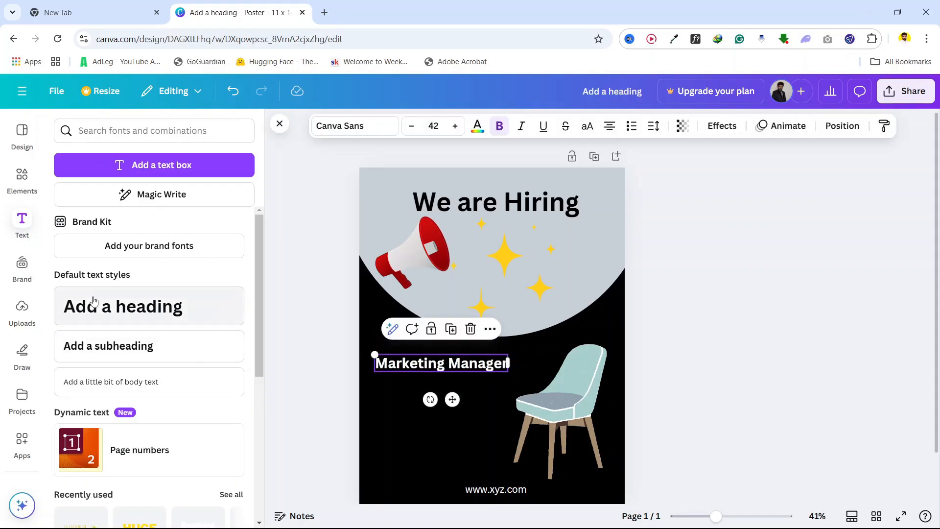
# Add a body text box just below "Marketing Manager" and set its text colour to white.
pyautogui.click(119, 389)
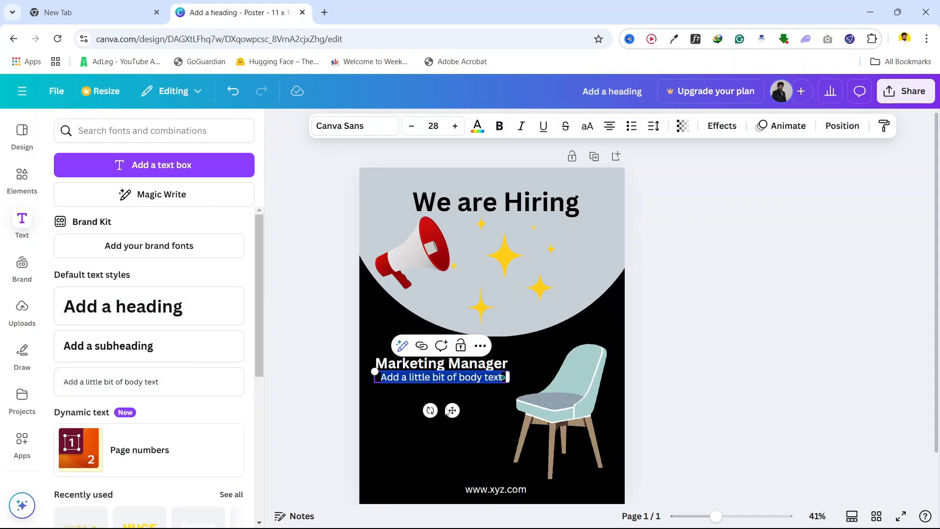
pyautogui.moveTo(451, 412); pyautogui.dragTo(448, 419)
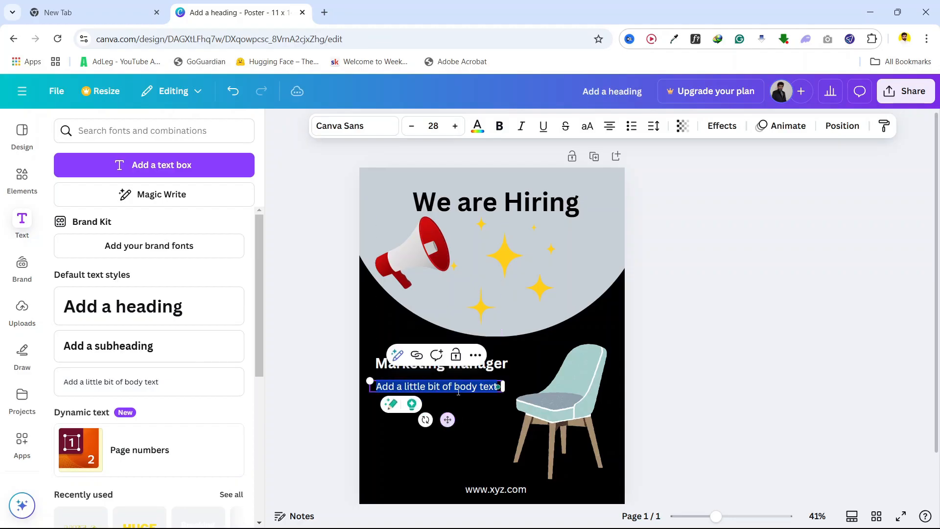
pyautogui.tripleClick(455, 387)
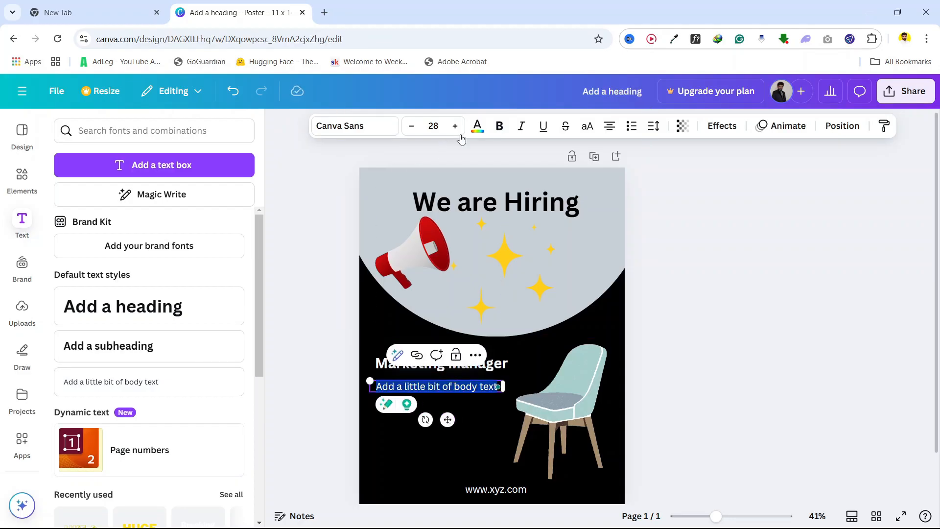
pyautogui.click(478, 127)
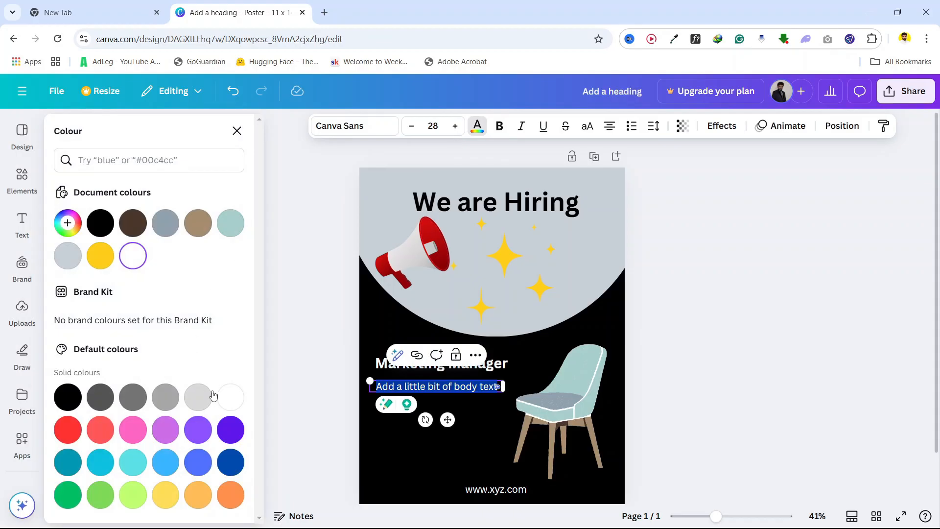
pyautogui.click(229, 397)
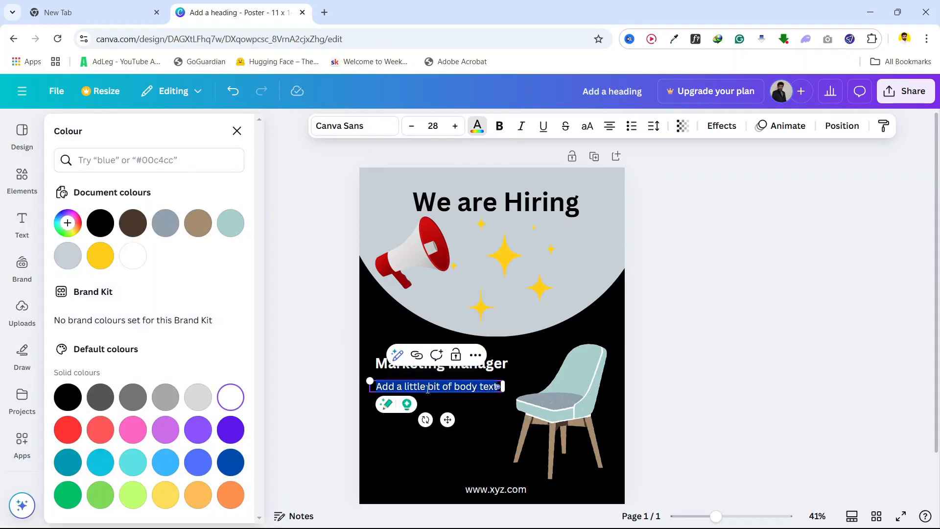
# Replace the body text below "Marketing Manager" with two lines, "Good Looking" and "Good Atitude".
pyautogui.press('BackSpace')
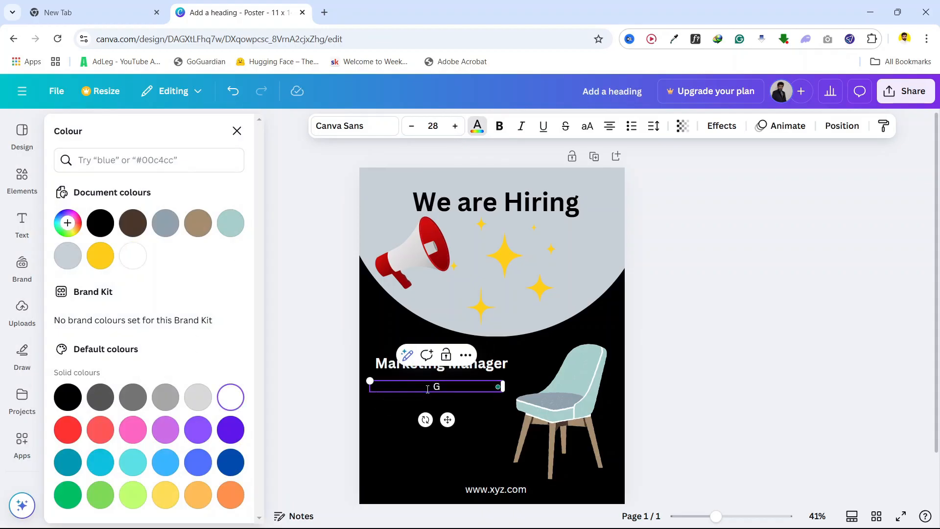
pyautogui.write('Good Looking')
pyautogui.press('Return')
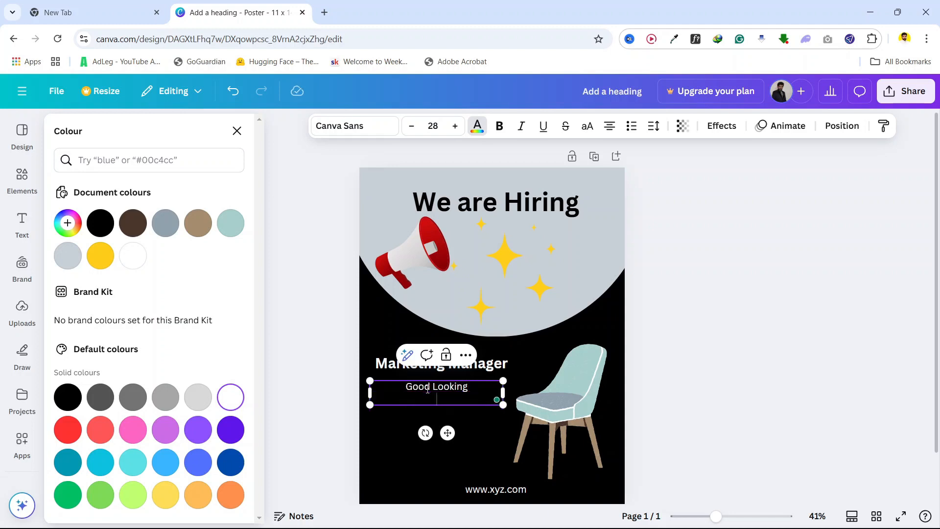
pyautogui.write('Good Atitoe')
pyautogui.press('BackSpace')
pyautogui.press('BackSpace')
pyautogui.press('BackSpace')
pyautogui.write('tude')
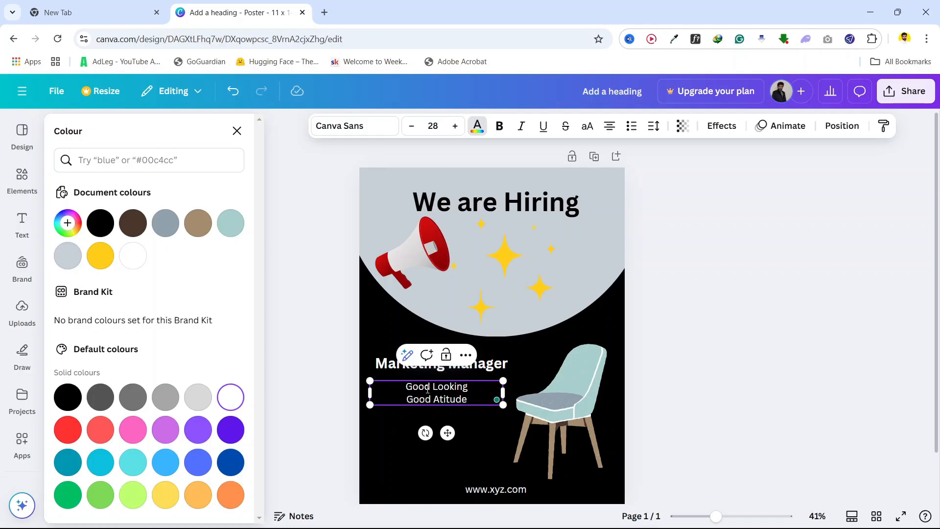
pyautogui.press('Return')
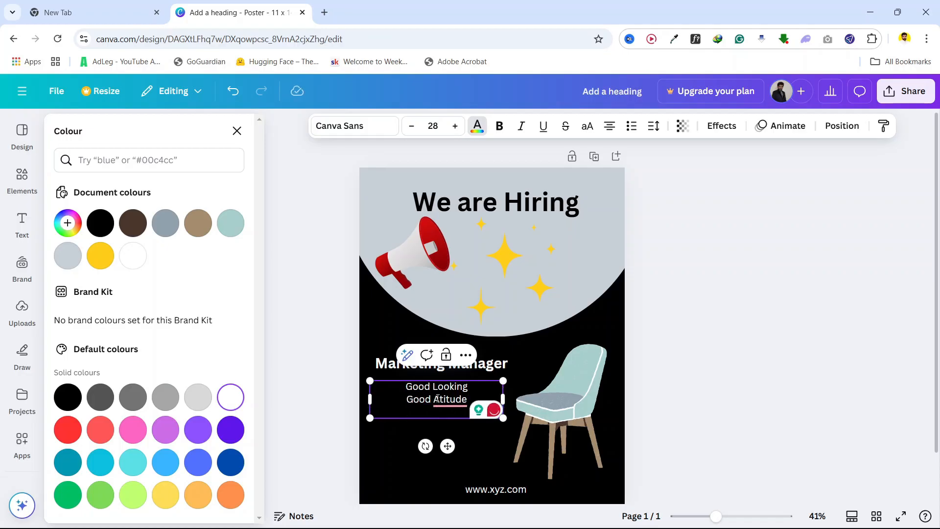
pyautogui.moveTo(448, 400)
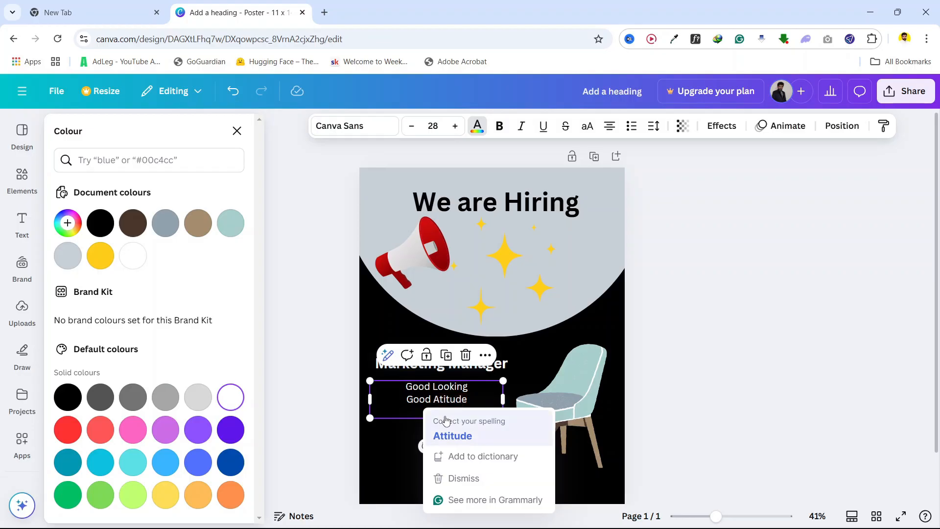
pyautogui.click(471, 399)
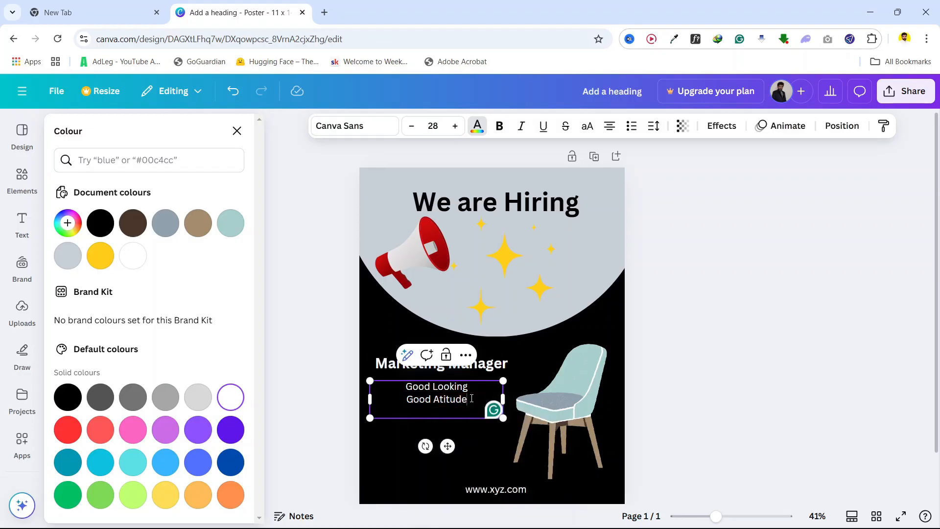
# Add a third line reading "Well grommed" to the body text.
pyautogui.press('Return')
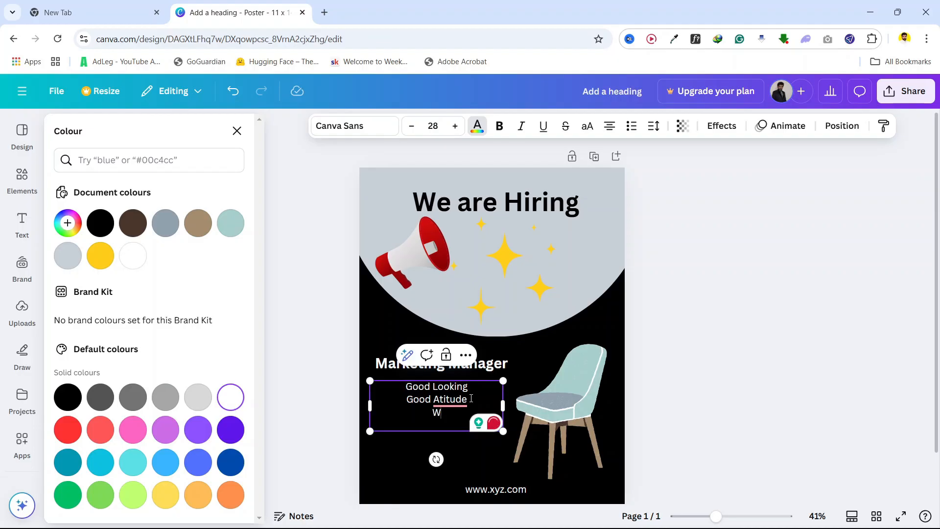
pyautogui.write('We')
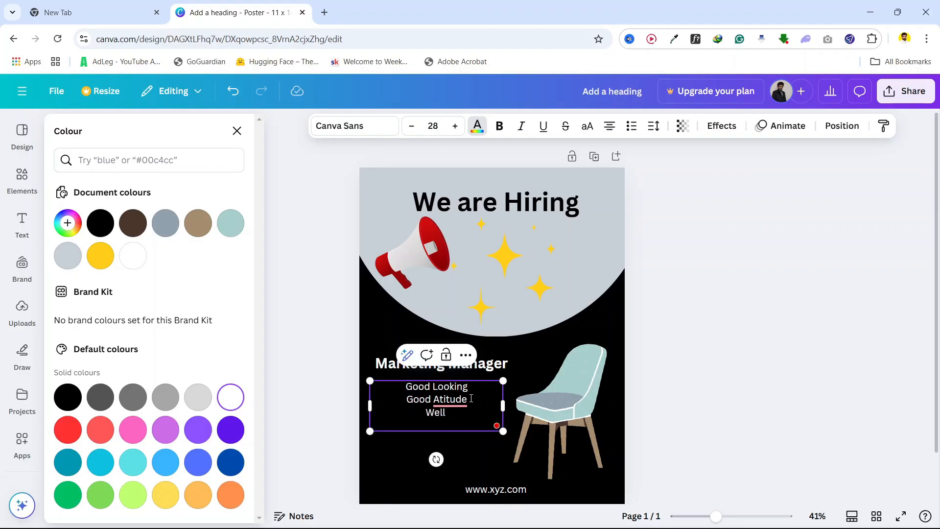
pyautogui.write('ll')
pyautogui.click(455, 399)
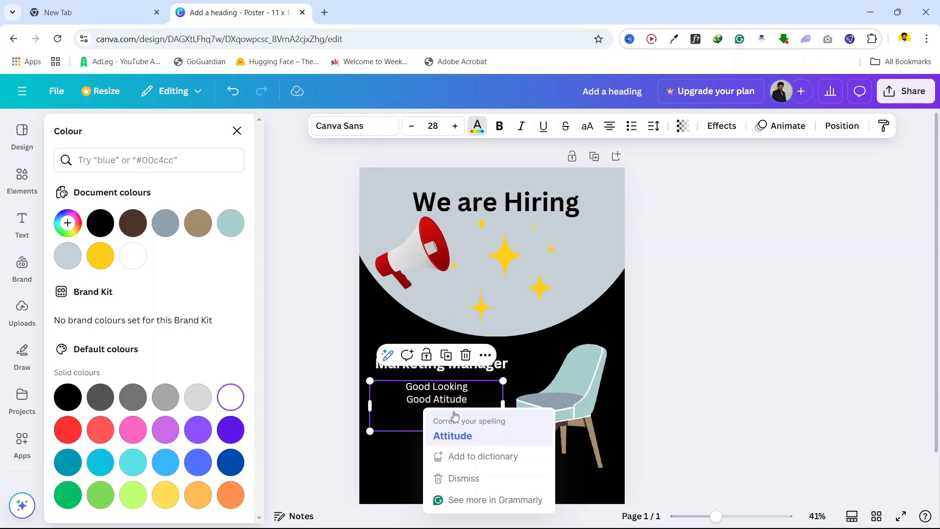
pyautogui.click(409, 399)
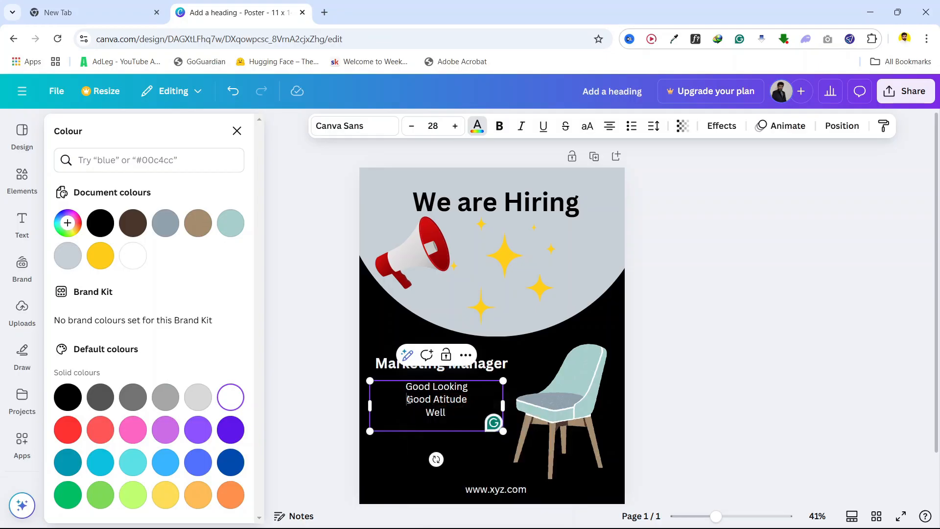
pyautogui.click(453, 429)
pyautogui.write('grommed')
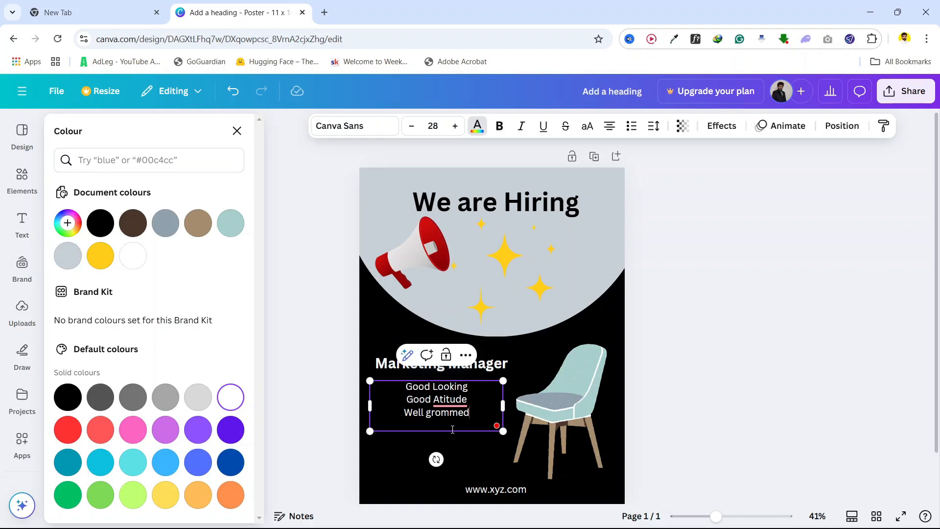
# Try bulleted and numbered list formatting on the three body text lines, and return them to plain text.
pyautogui.moveTo(472, 415); pyautogui.dragTo(404, 414)
pyautogui.click(471, 400)
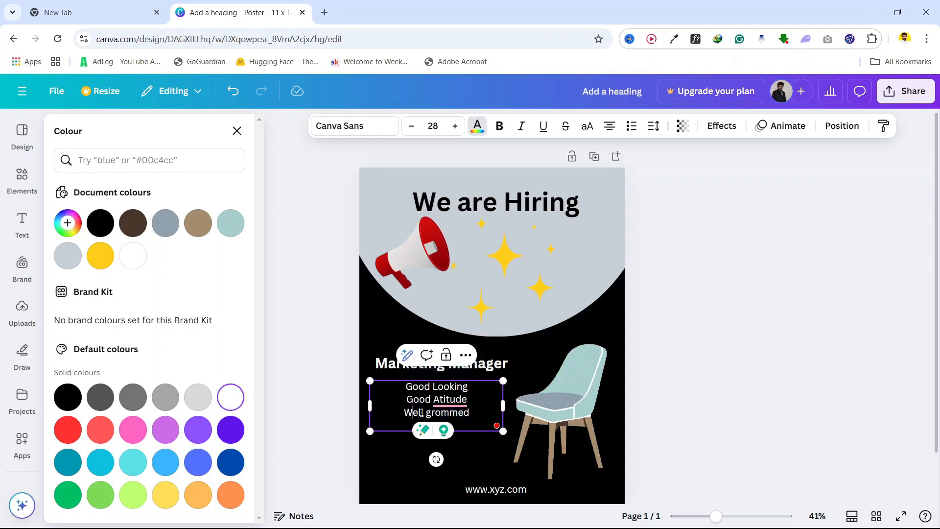
pyautogui.click(450, 399)
pyautogui.click(406, 407)
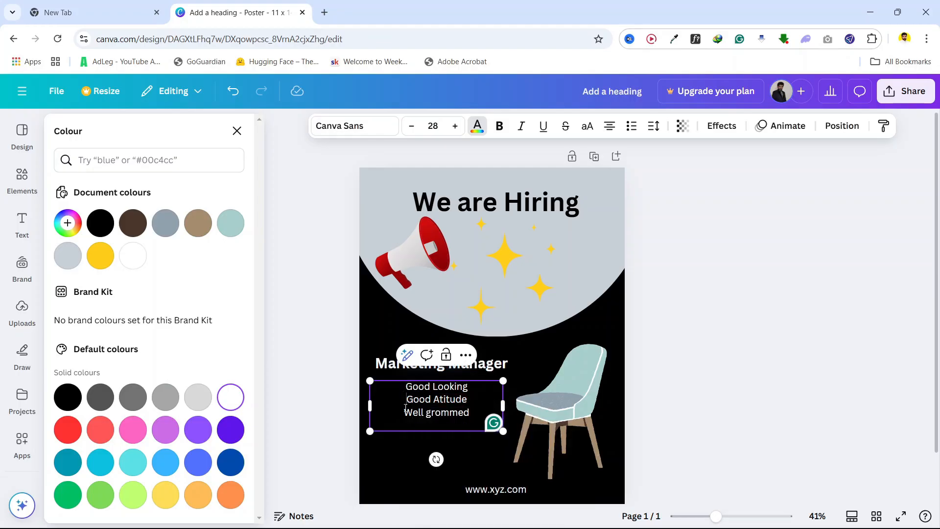
pyautogui.moveTo(473, 413); pyautogui.dragTo(406, 389)
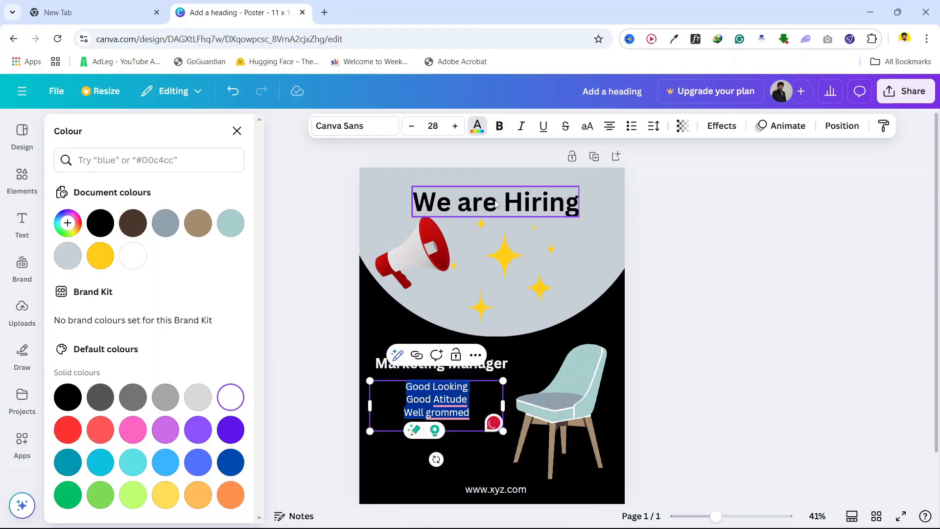
pyautogui.click(632, 126)
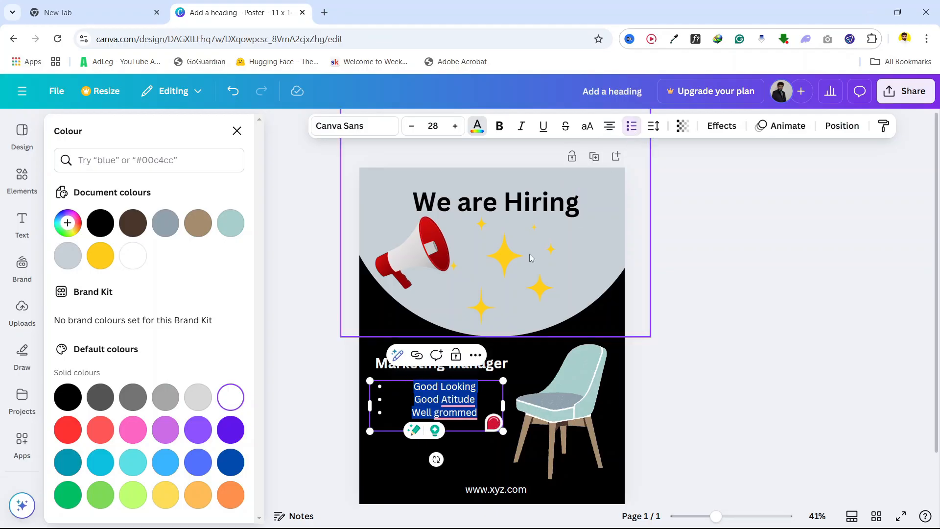
pyautogui.click(631, 126)
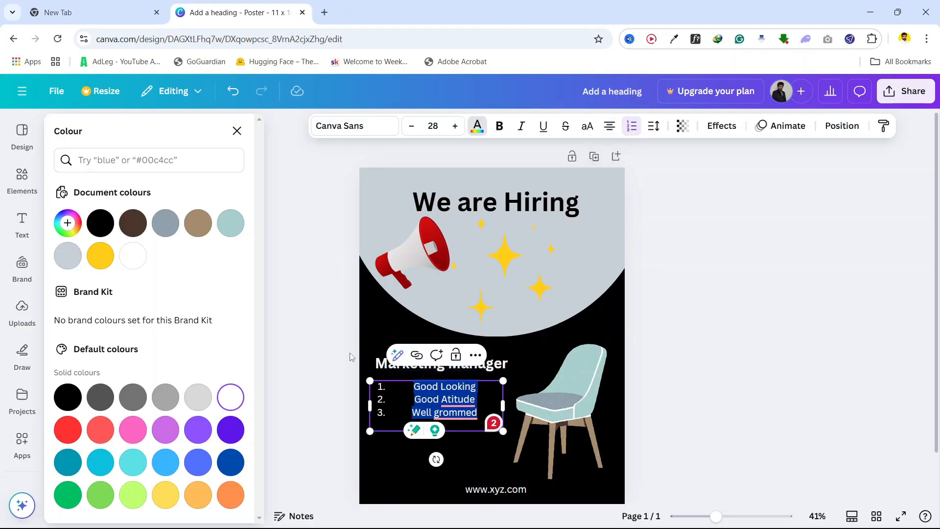
pyautogui.click(632, 126)
# Enlarge the three-line body text to font size 37.3 and position it just below "Marketing Manager".
pyautogui.click(361, 396)
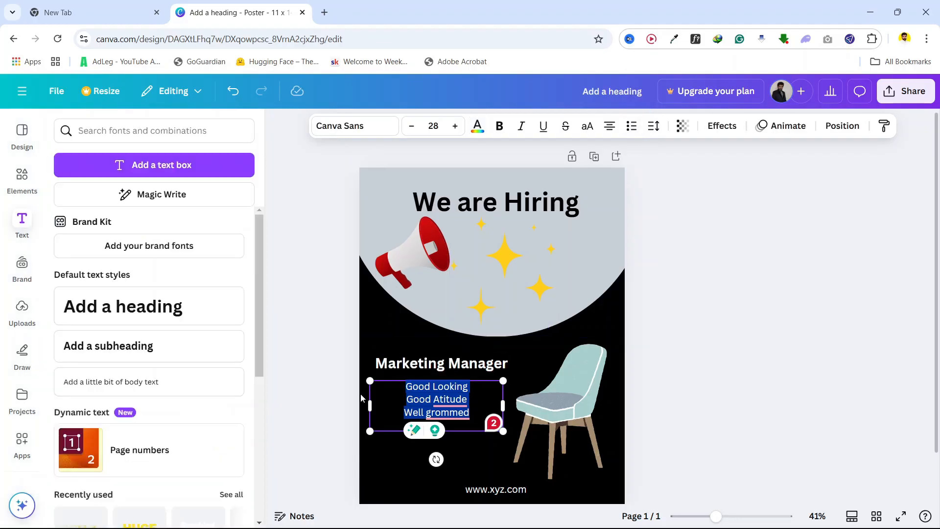
pyautogui.click(341, 385)
pyautogui.moveTo(407, 396)
pyautogui.mouseDown()
pyautogui.moveTo(387, 400)
pyautogui.moveTo(309, 357)
pyautogui.moveTo(306, 368)
pyautogui.moveTo(409, 394)
pyautogui.mouseUp()
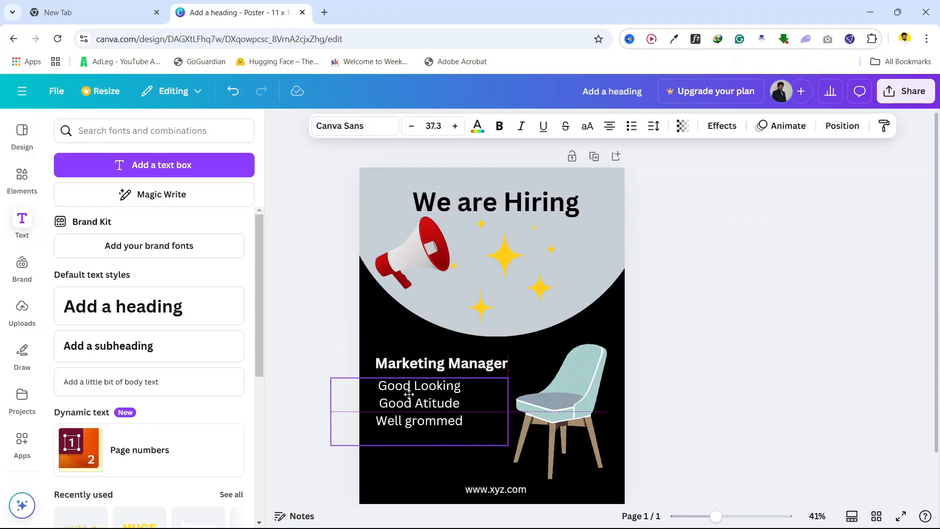
# Delete the "Well grommed" and "Good Atitude" lines, leaving only "Good Looking" in the body text box.
pyautogui.click(387, 409)
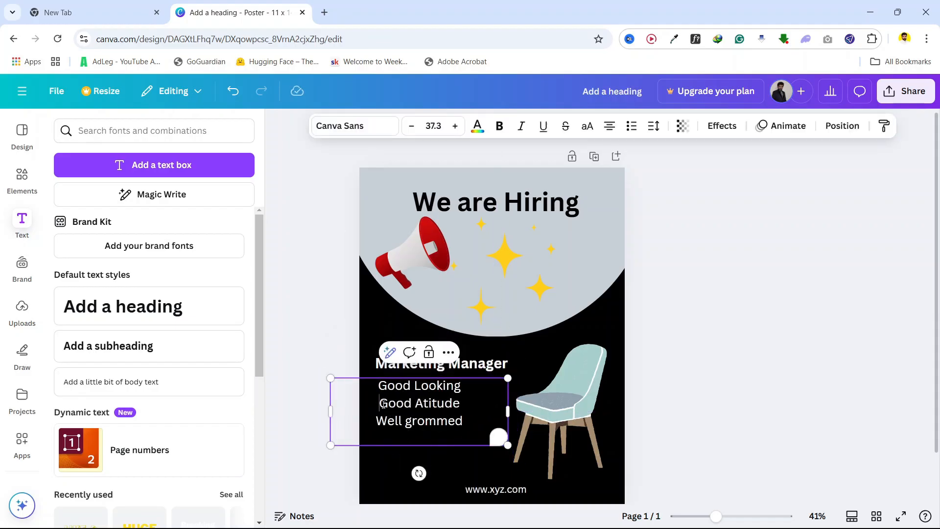
pyautogui.click(381, 403)
pyautogui.press('BackSpace')
pyautogui.press('Return')
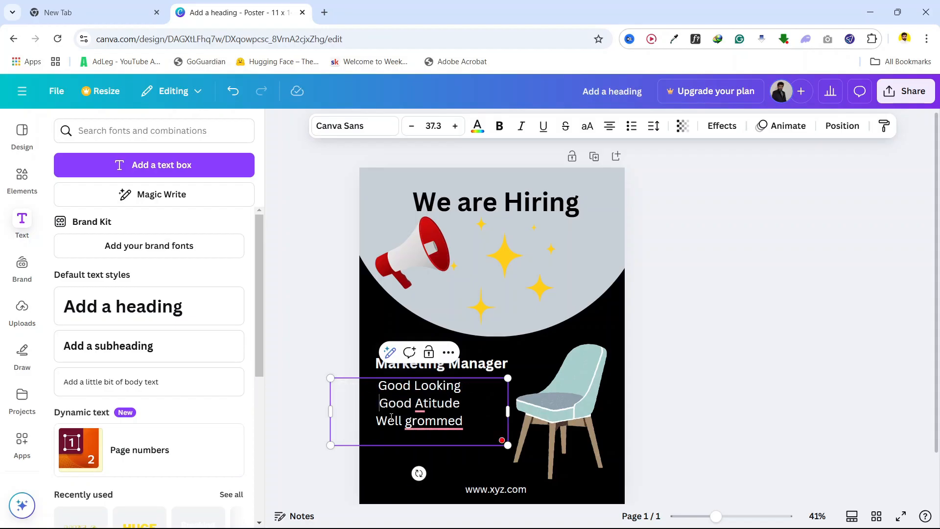
pyautogui.moveTo(371, 424); pyautogui.dragTo(463, 422)
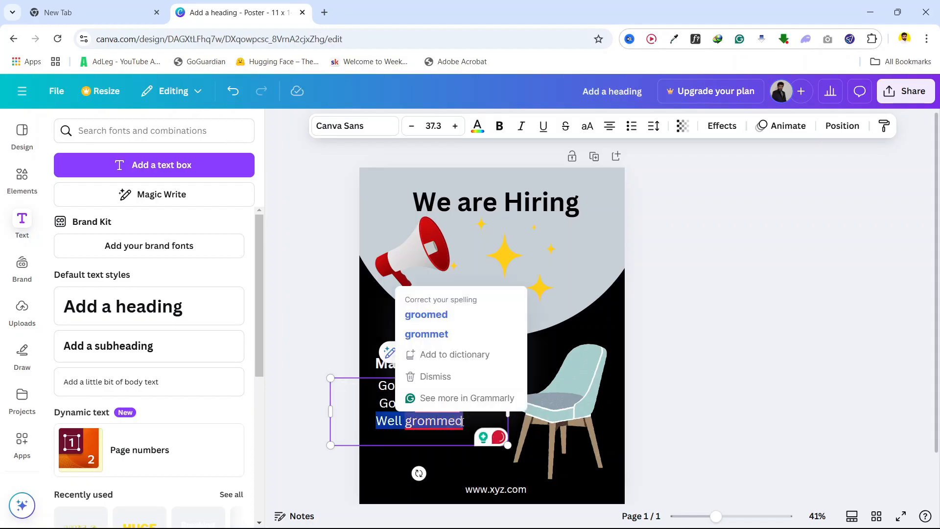
pyautogui.press('BackSpace')
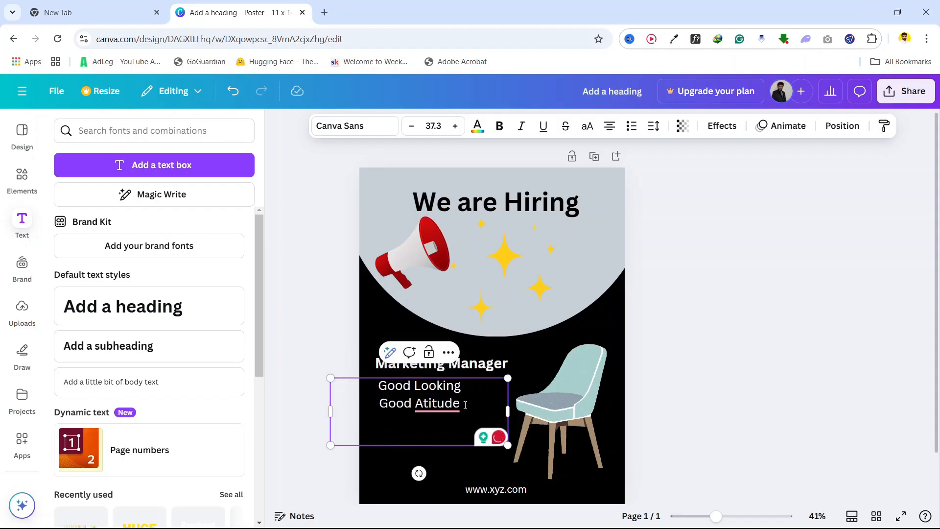
pyautogui.moveTo(465, 405); pyautogui.dragTo(400, 405)
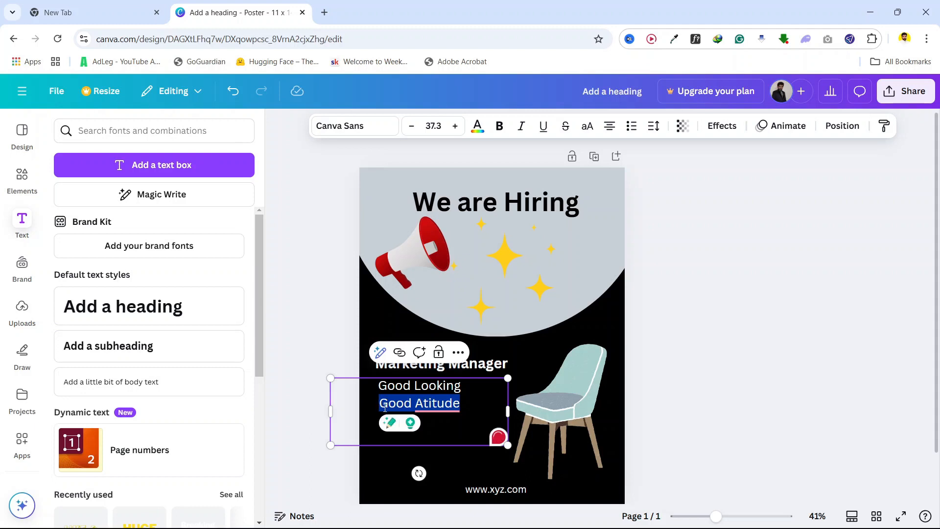
pyautogui.press('BackSpace')
pyautogui.click(297, 323)
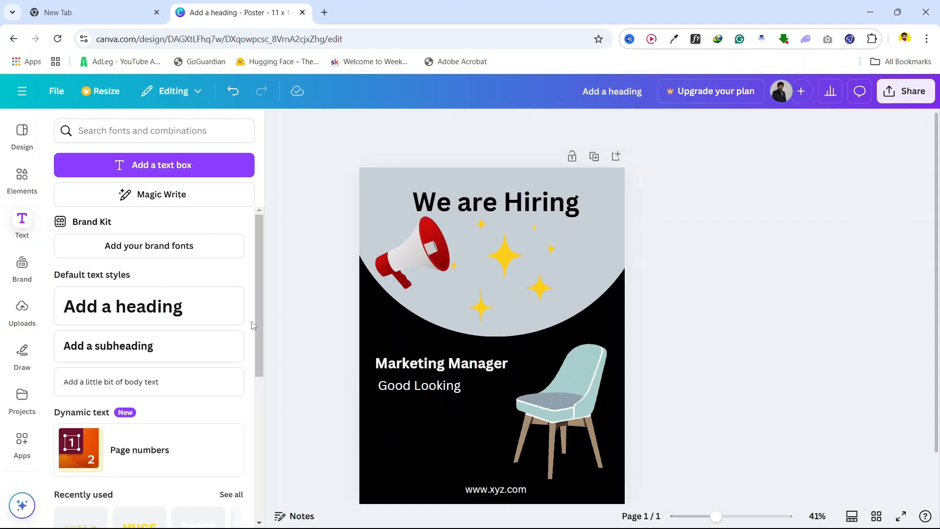
# Duplicate the "Good Looking" text box and place the copy directly below the original, aligned with it.
pyautogui.click(111, 382)
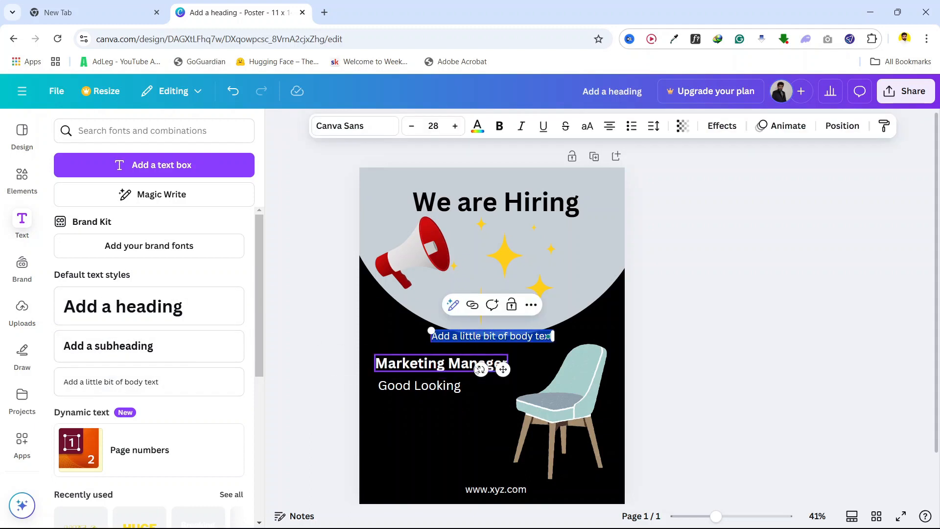
pyautogui.press('BackSpace')
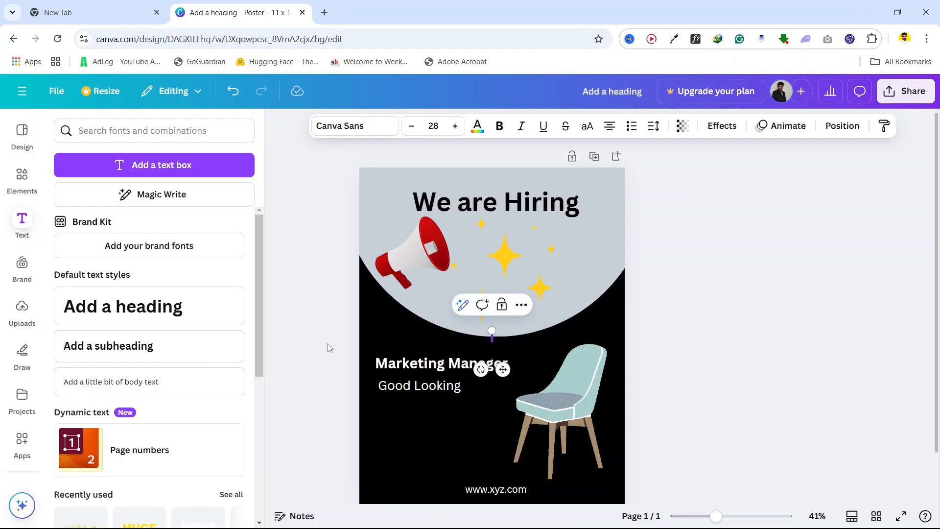
pyautogui.click(404, 390)
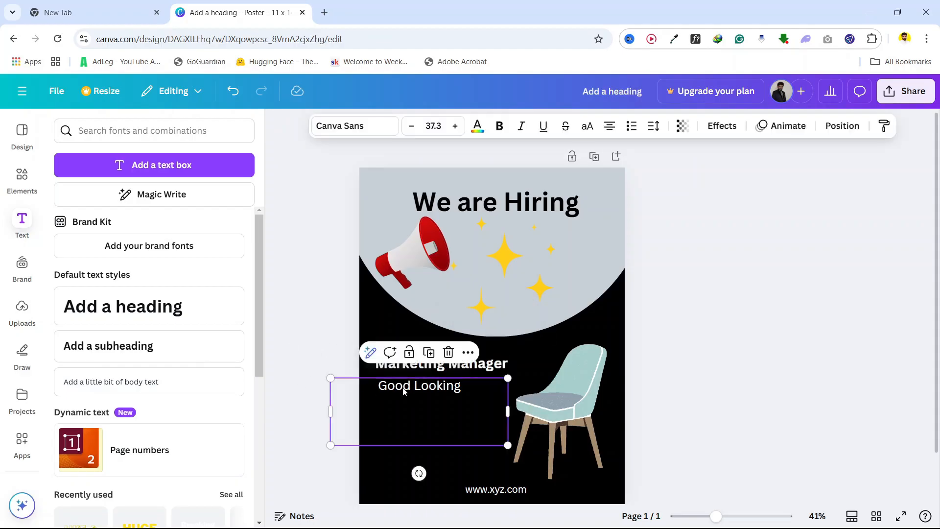
pyautogui.hotkey('ctrl', 'd')
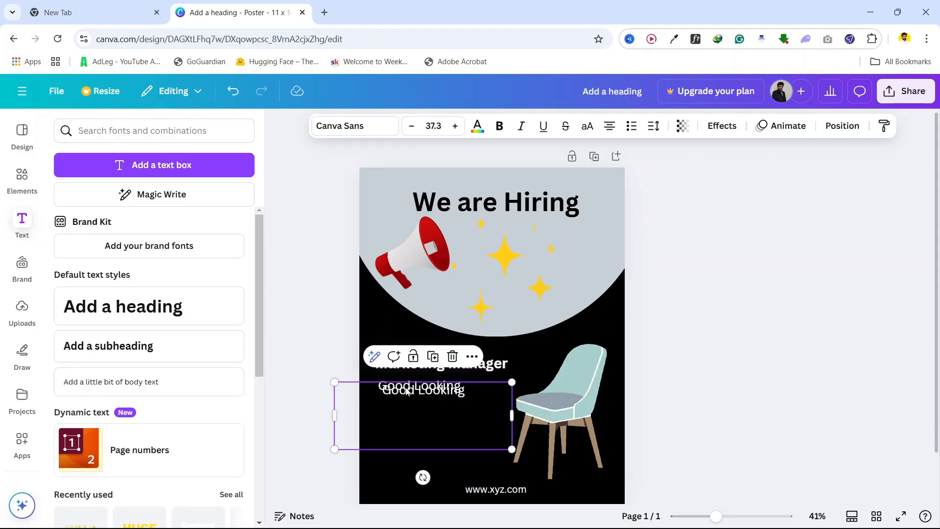
pyautogui.moveTo(416, 392); pyautogui.dragTo(412, 401)
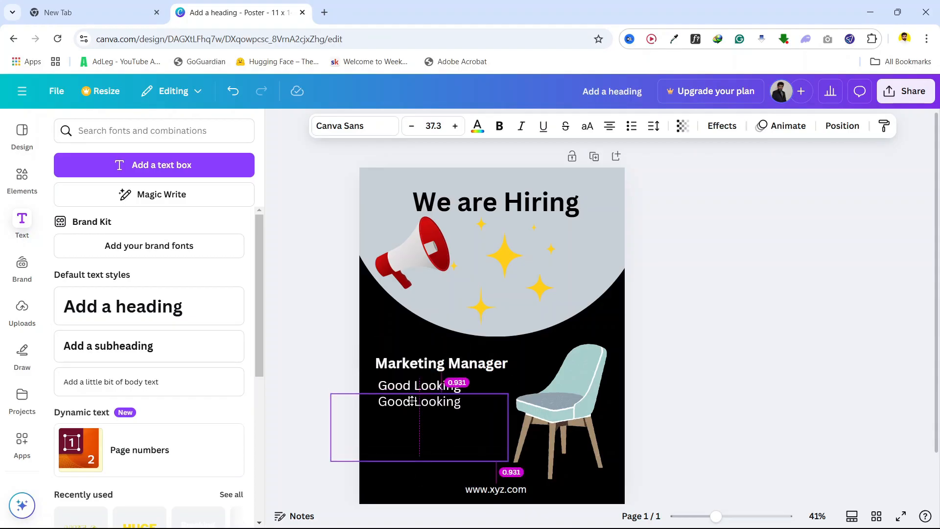
# Change the duplicated line to read "Good Attitude".
pyautogui.doubleClick(413, 403)
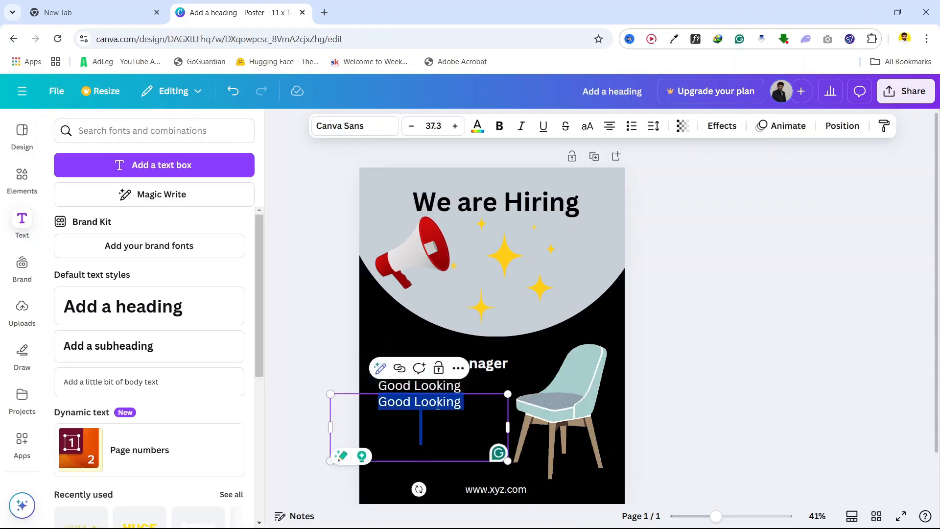
pyautogui.doubleClick(431, 406)
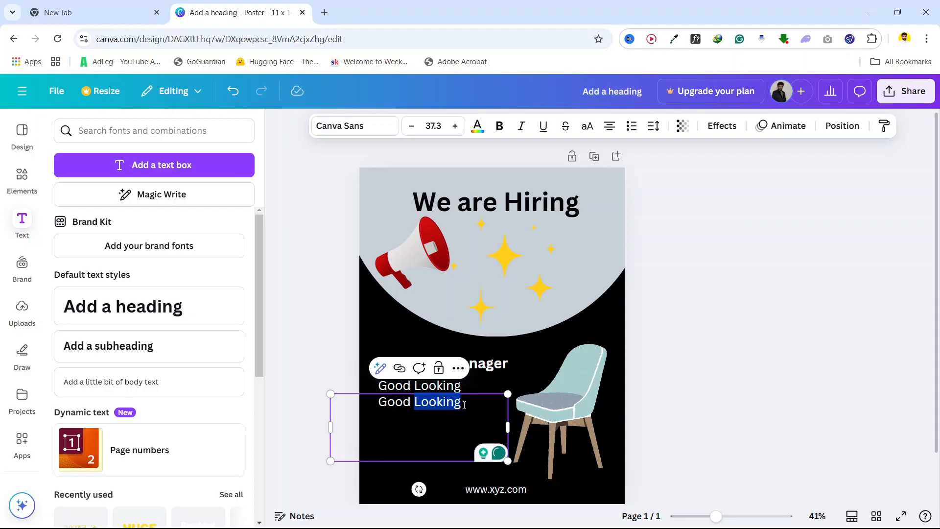
pyautogui.moveTo(464, 405); pyautogui.dragTo(421, 402)
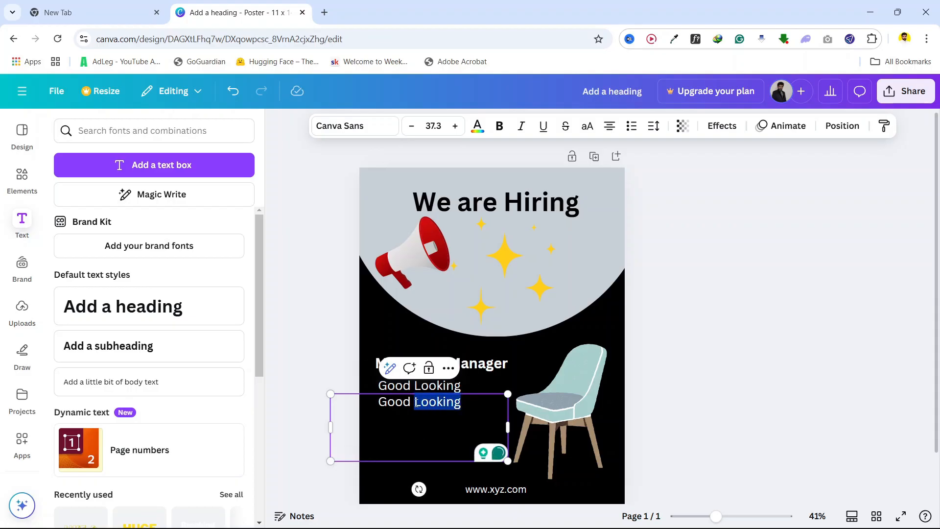
pyautogui.press('BackSpace')
pyautogui.write('A')
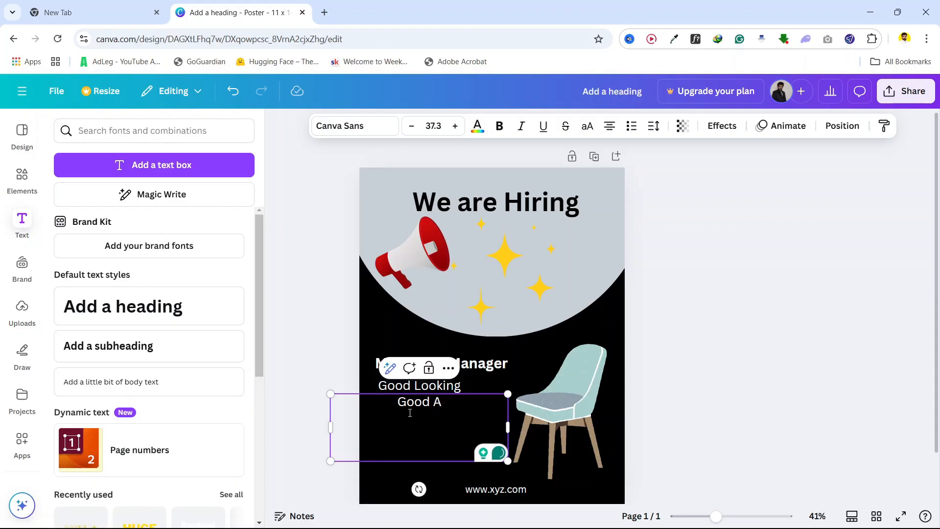
pyautogui.write('ttitud')
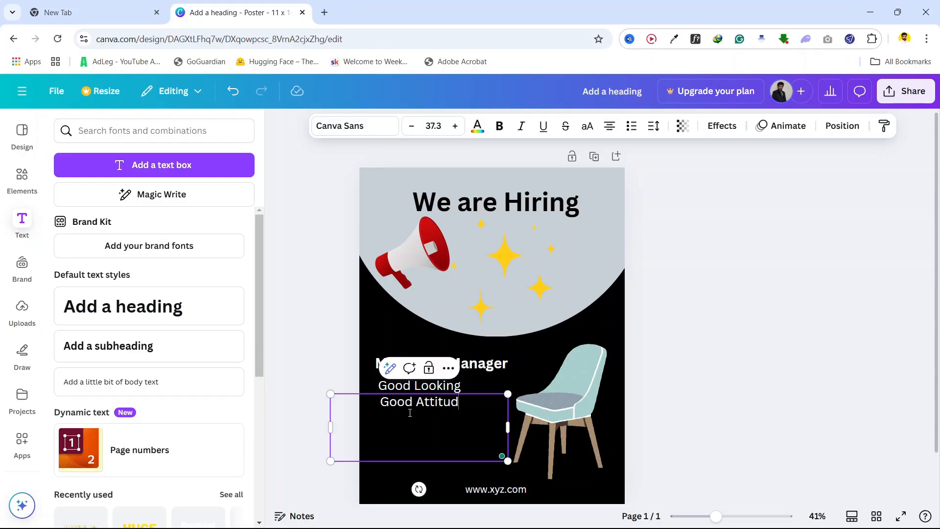
pyautogui.write('e')
pyautogui.click(314, 365)
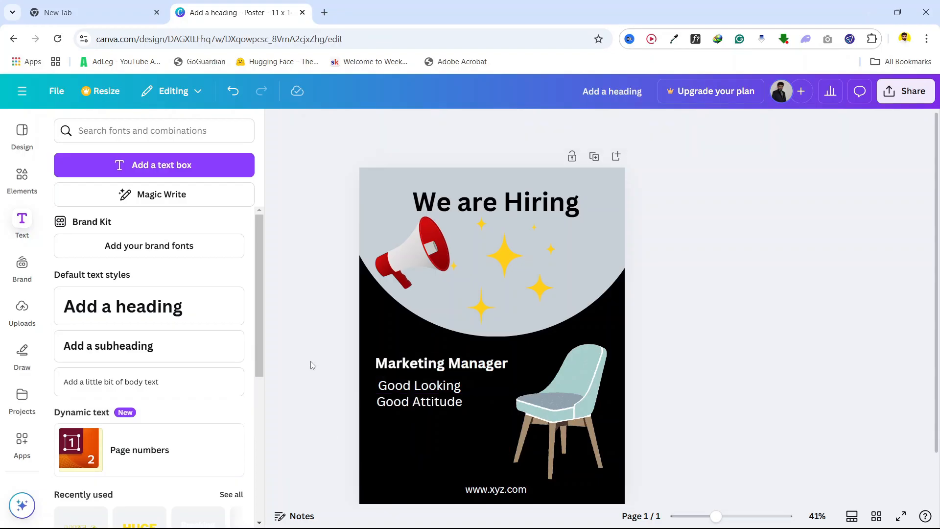
# Duplicate the "Good Attitude" text box and place the copy directly below the original, aligned with it.
pyautogui.click(412, 404)
pyautogui.hotkey('ctrl', 'd')
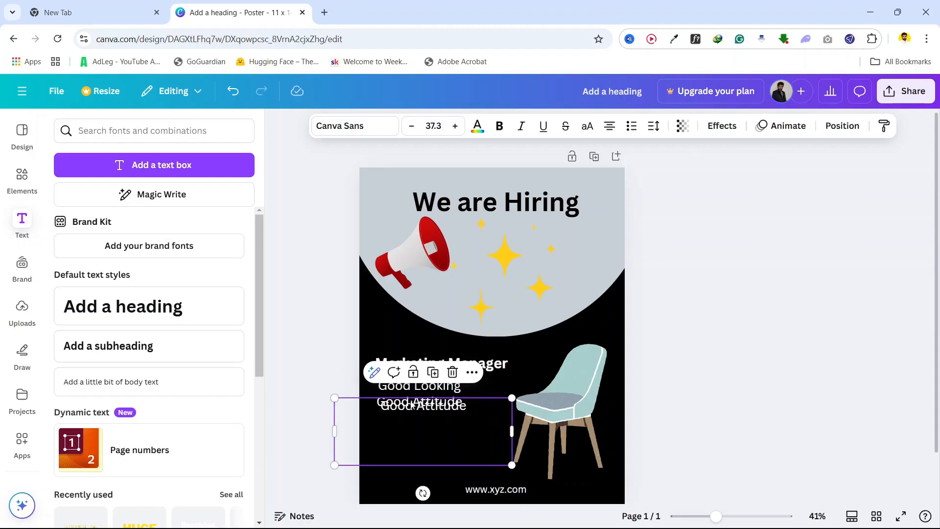
pyautogui.moveTo(413, 404); pyautogui.dragTo(409, 420)
# Change the new copy to read "Team Player" and shift it left to line up with the requirement lines above.
pyautogui.doubleClick(434, 421)
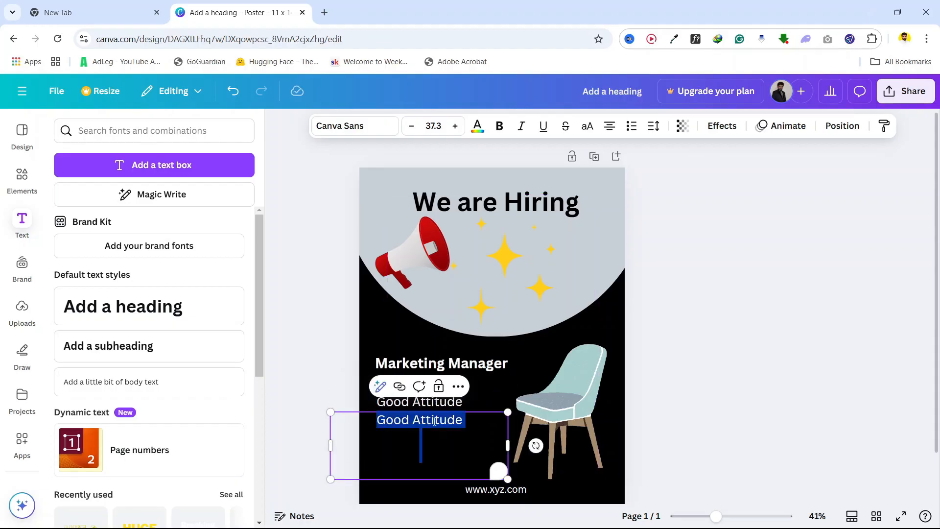
pyautogui.doubleClick(434, 422)
pyautogui.click(435, 421)
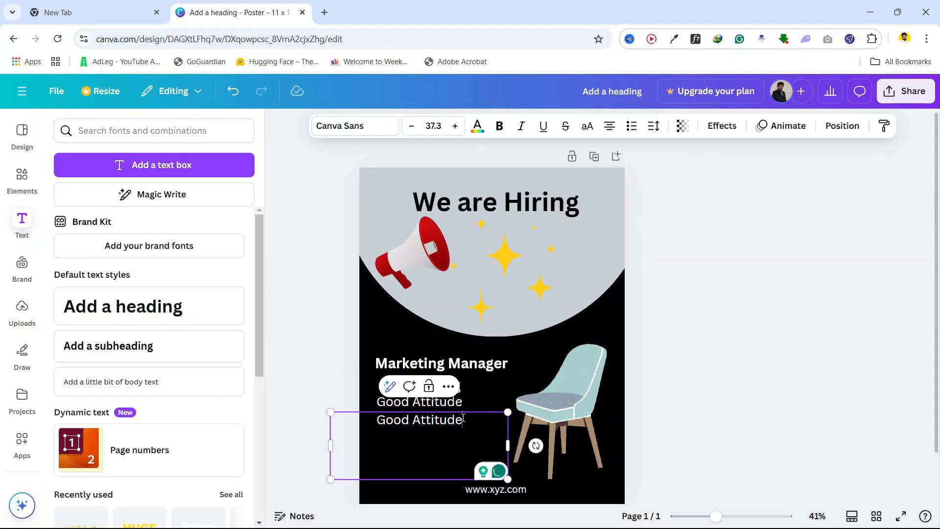
pyautogui.moveTo(463, 419); pyautogui.dragTo(376, 421)
pyautogui.press('BackSpace')
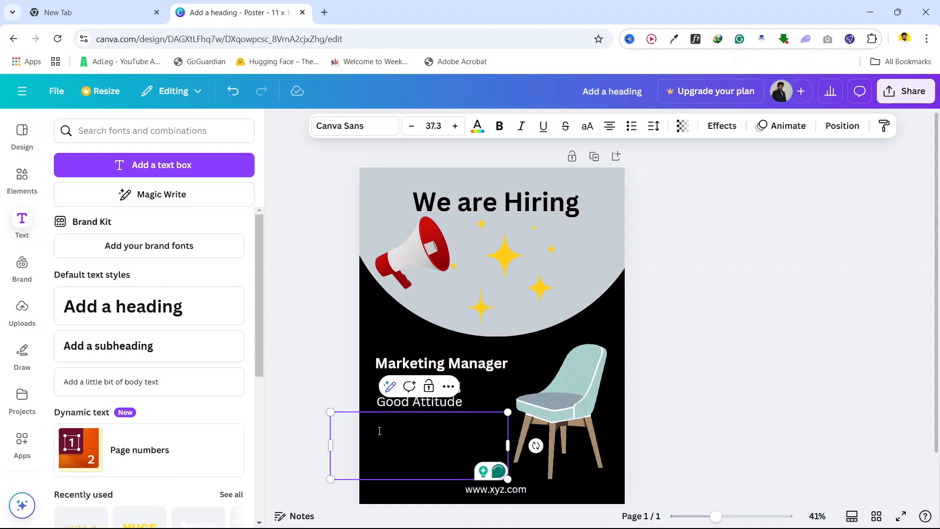
pyautogui.write('Team P')
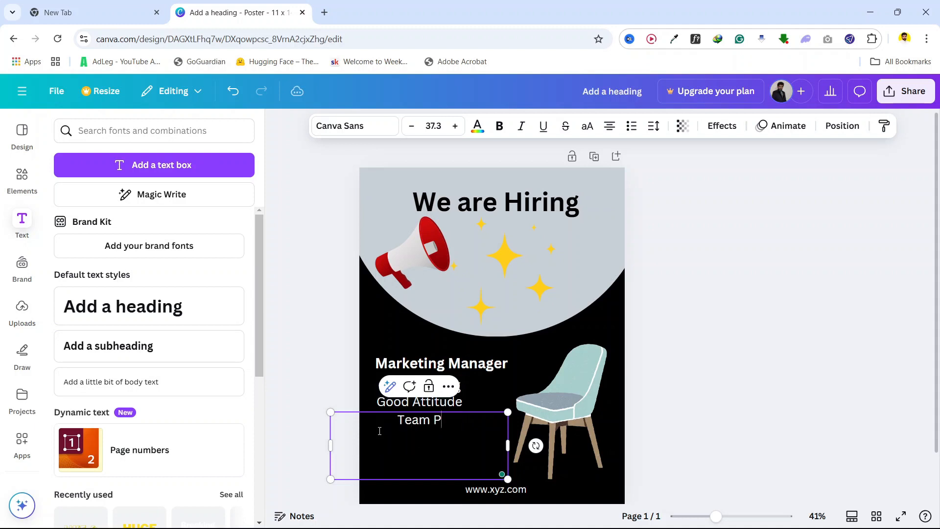
pyautogui.write('layer')
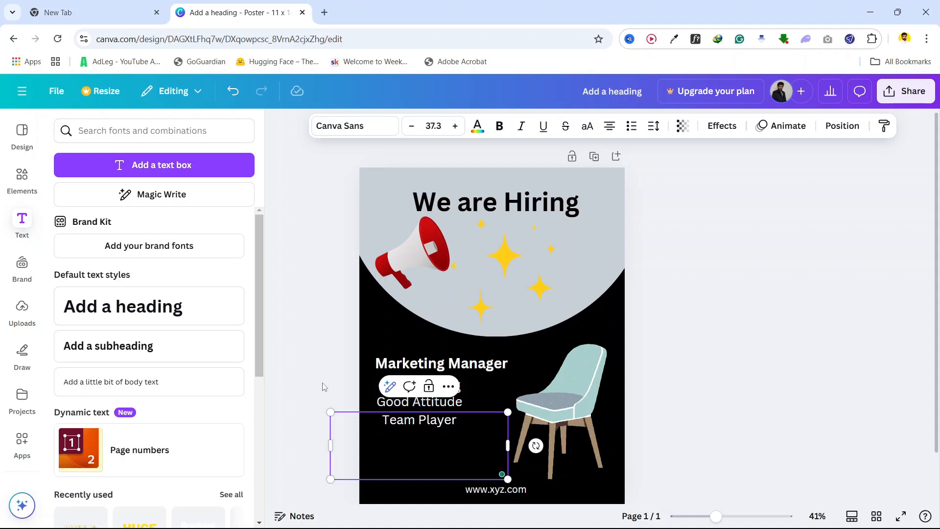
pyautogui.click(323, 387)
pyautogui.moveTo(396, 417); pyautogui.dragTo(392, 418)
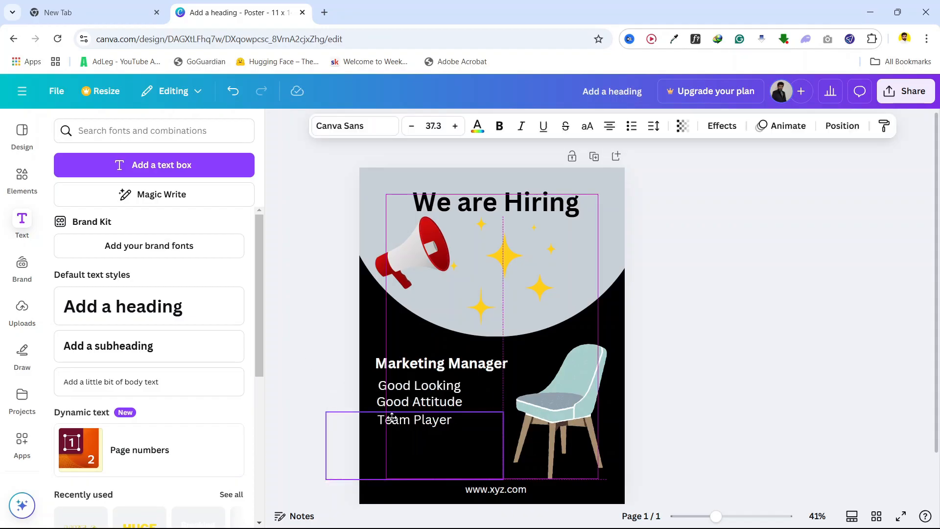
pyautogui.click(292, 356)
# Add a copy of the "Team Player" line beneath it, reading "Positive Atitude", and line it up with the other requirements.
pyautogui.click(422, 420)
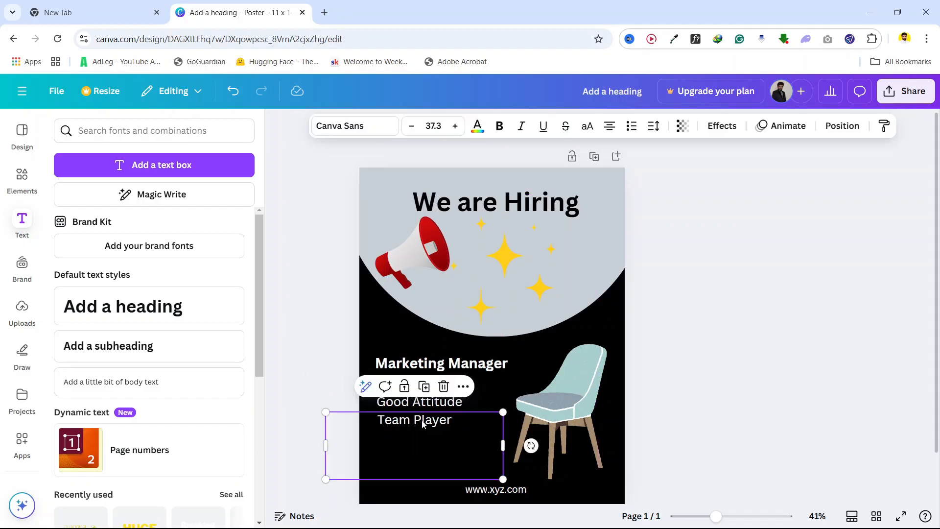
pyautogui.moveTo(422, 423); pyautogui.dragTo(415, 436)
pyautogui.doubleClick(421, 445)
pyautogui.press('BackSpace')
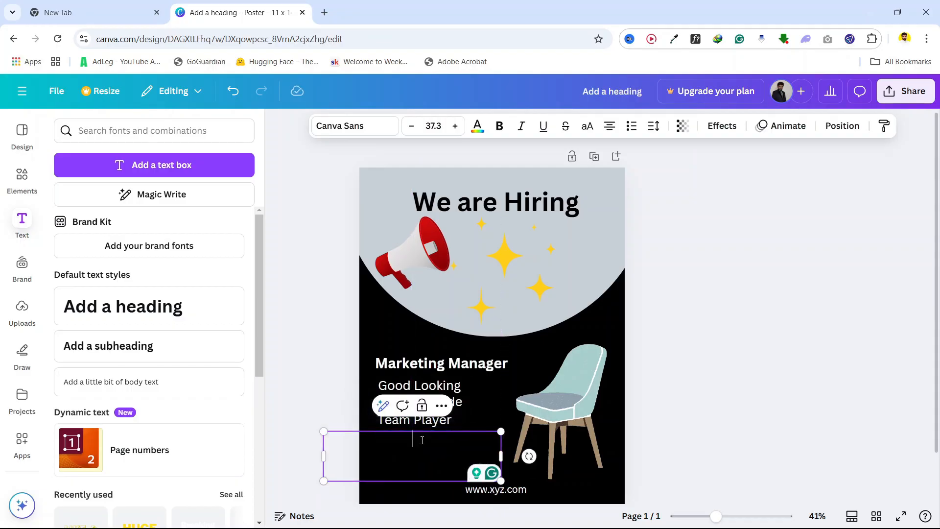
pyautogui.write('Posit')
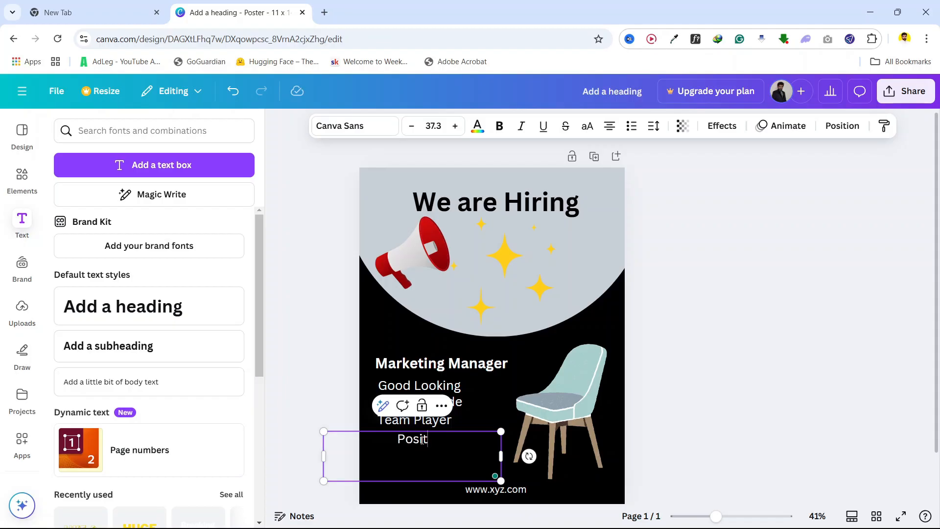
pyautogui.write('ive At')
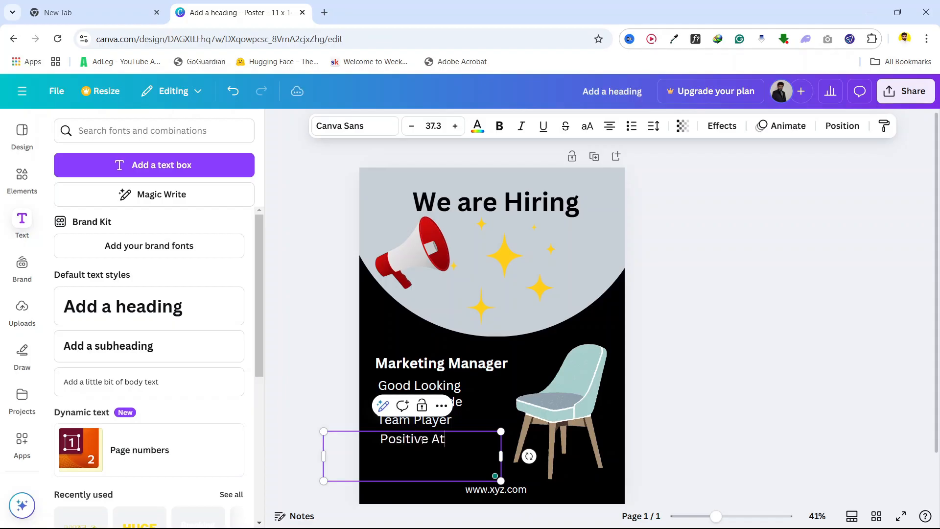
pyautogui.write('itude')
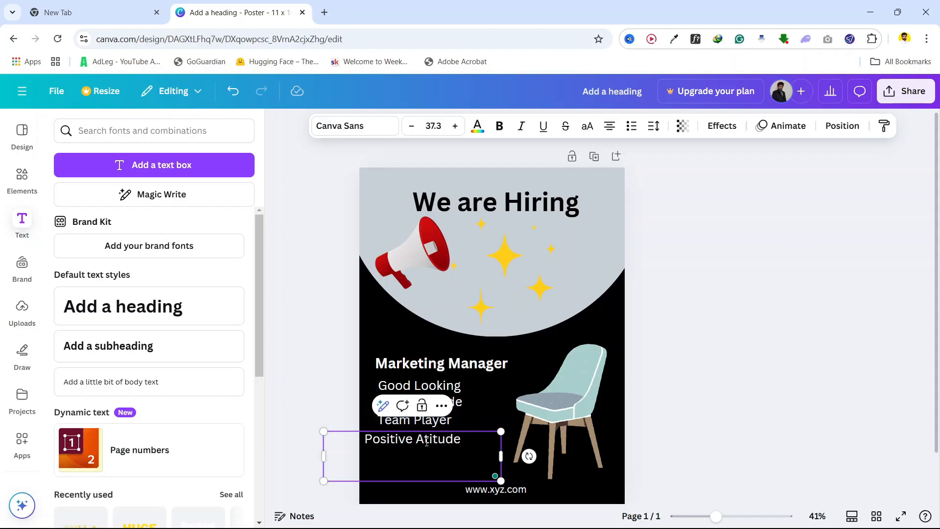
pyautogui.scroll(-5, 260, 414)
pyautogui.click(312, 397)
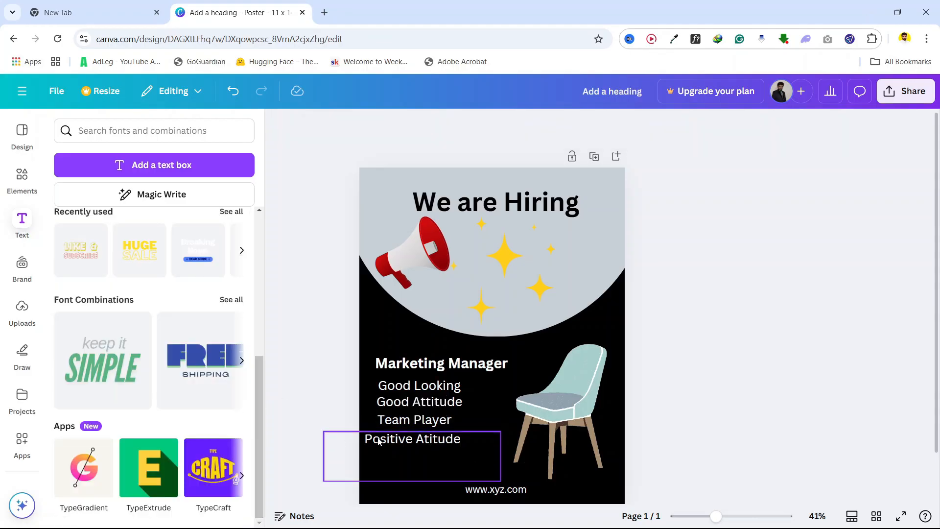
pyautogui.moveTo(379, 440); pyautogui.dragTo(389, 437)
pyautogui.click(392, 387)
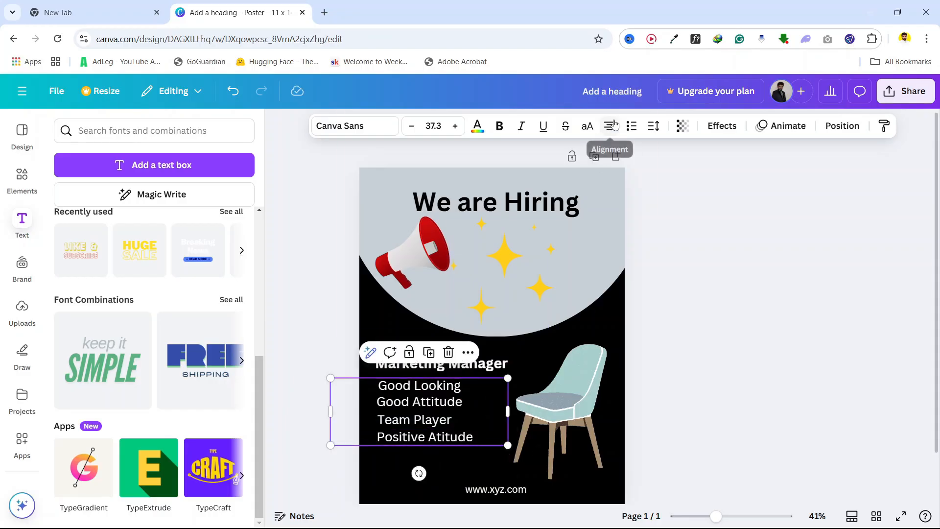
pyautogui.click(632, 127)
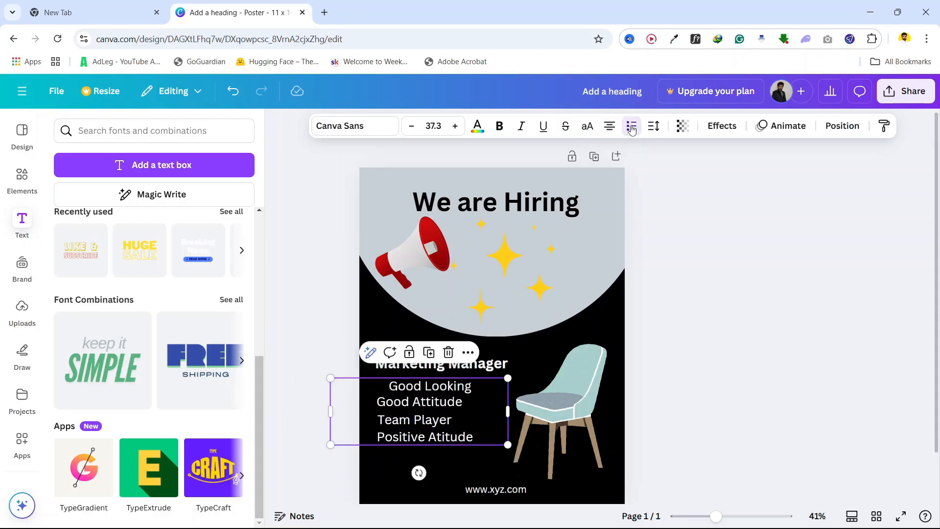
pyautogui.click(632, 126)
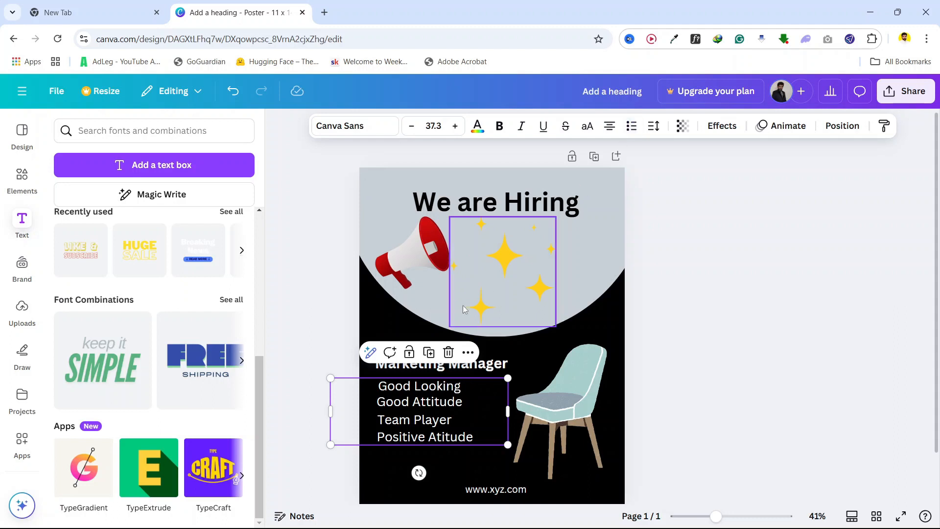
# Fine-tune the positions of the requirement lines so they are evenly spaced below "Marketing Manager".
pyautogui.moveTo(387, 443)
pyautogui.mouseDown()
pyautogui.moveTo(397, 419)
pyautogui.moveTo(404, 439)
pyautogui.mouseUp()
pyautogui.click(331, 300)
pyautogui.click(398, 423)
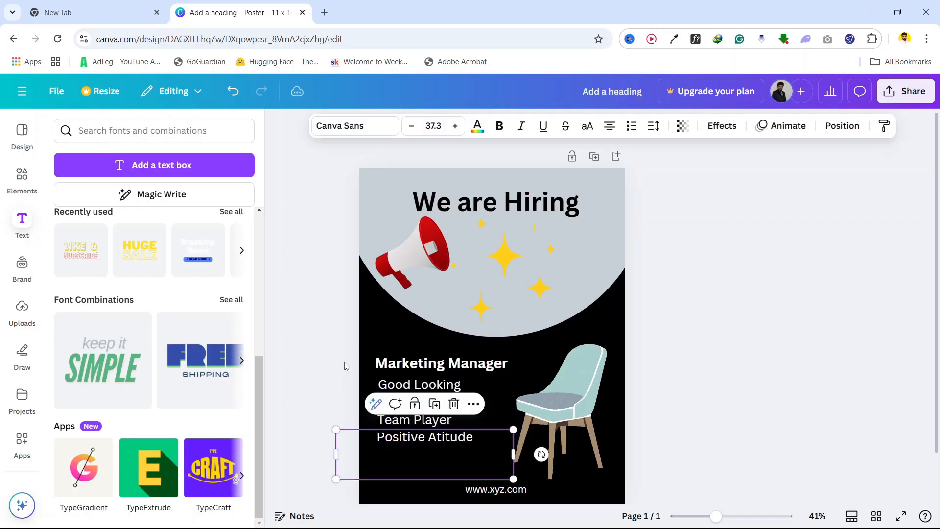
pyautogui.click(338, 357)
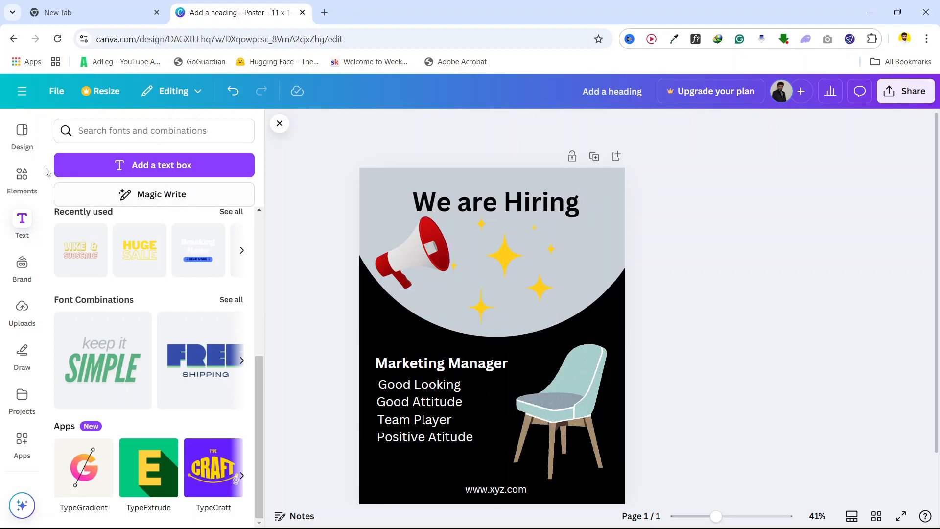
# Search the element graphics for "manager" and insert the multi-armed businessman in a black suit.
pyautogui.click(22, 179)
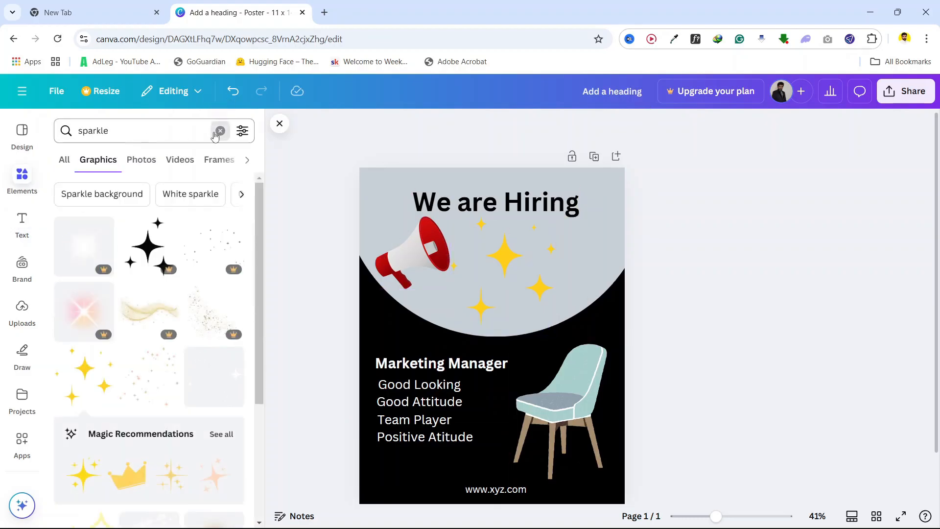
pyautogui.click(220, 130)
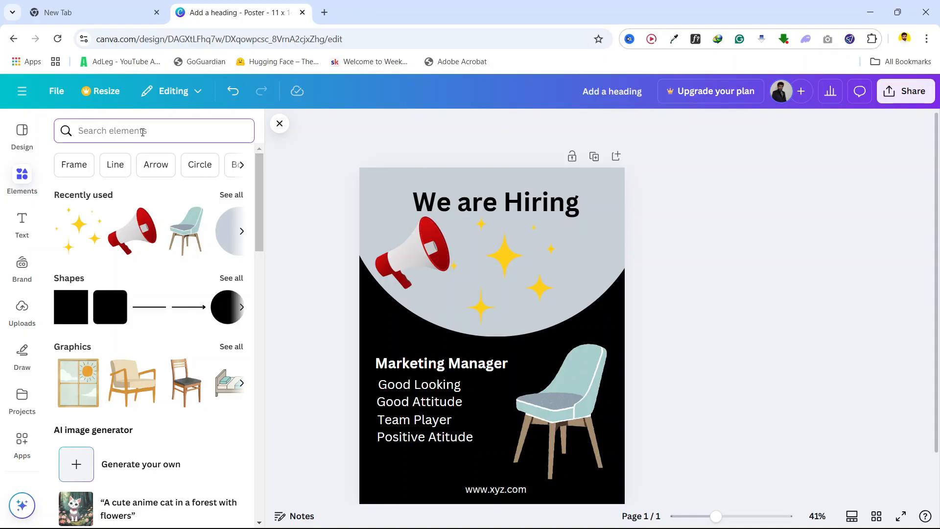
pyautogui.write('manager')
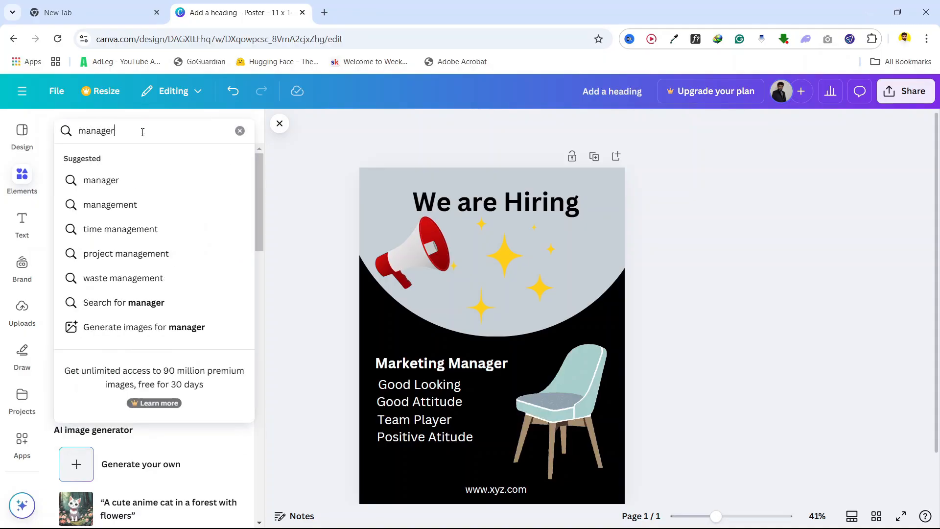
pyautogui.press('Return')
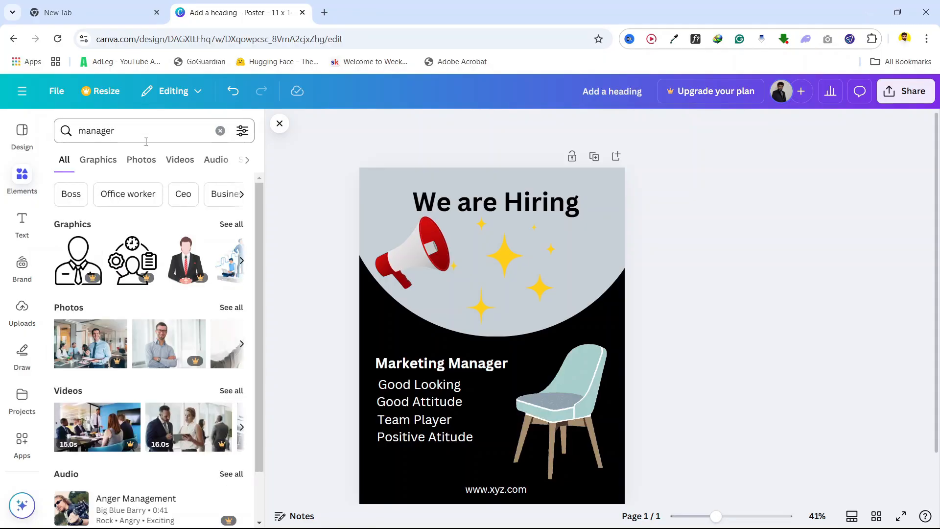
pyautogui.click(238, 225)
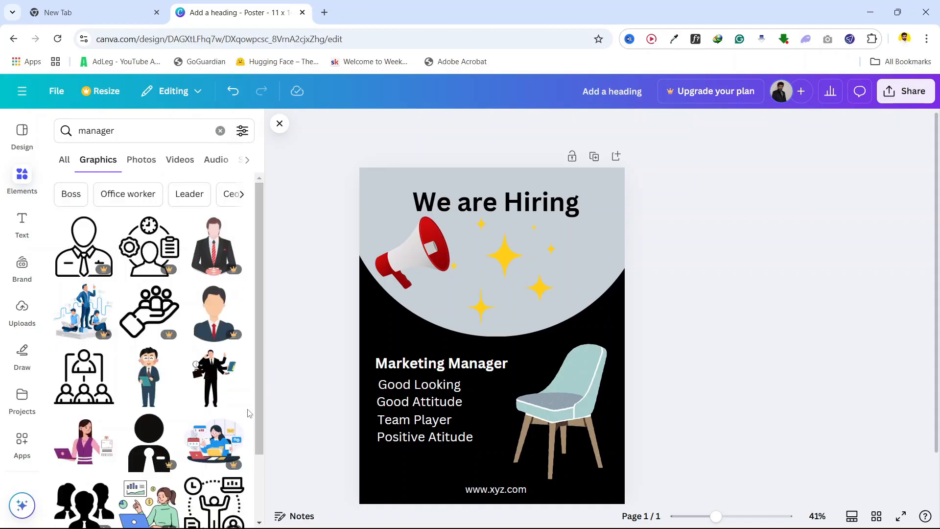
pyautogui.click(213, 382)
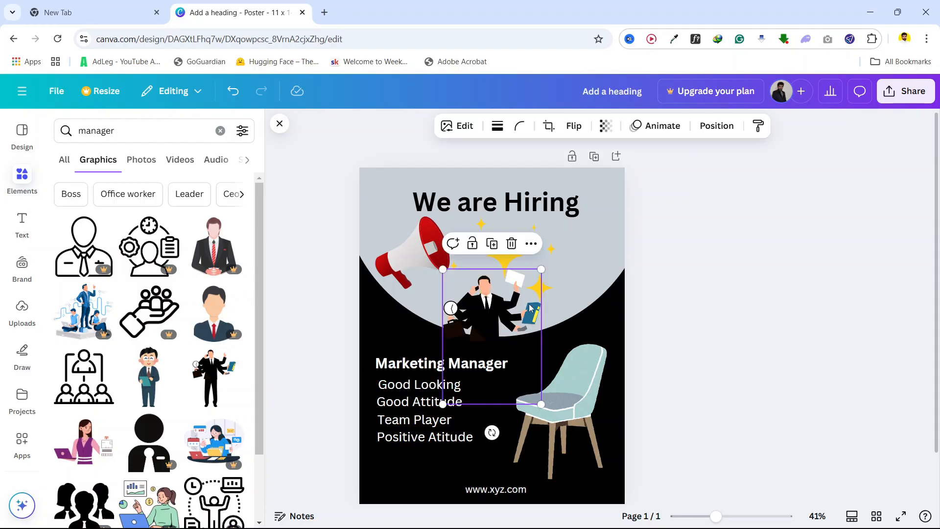
# Enlarge the businessman and center him at the base of the grey circle, moving the yellow sparkles toward the poster's right edge.
pyautogui.moveTo(495, 326)
pyautogui.mouseDown()
pyautogui.moveTo(522, 322)
pyautogui.moveTo(499, 310)
pyautogui.mouseUp()
pyautogui.moveTo(450, 258); pyautogui.dragTo(436, 239)
pyautogui.moveTo(475, 290); pyautogui.dragTo(483, 300)
pyautogui.moveTo(494, 248); pyautogui.dragTo(574, 227)
pyautogui.moveTo(478, 290); pyautogui.dragTo(480, 292)
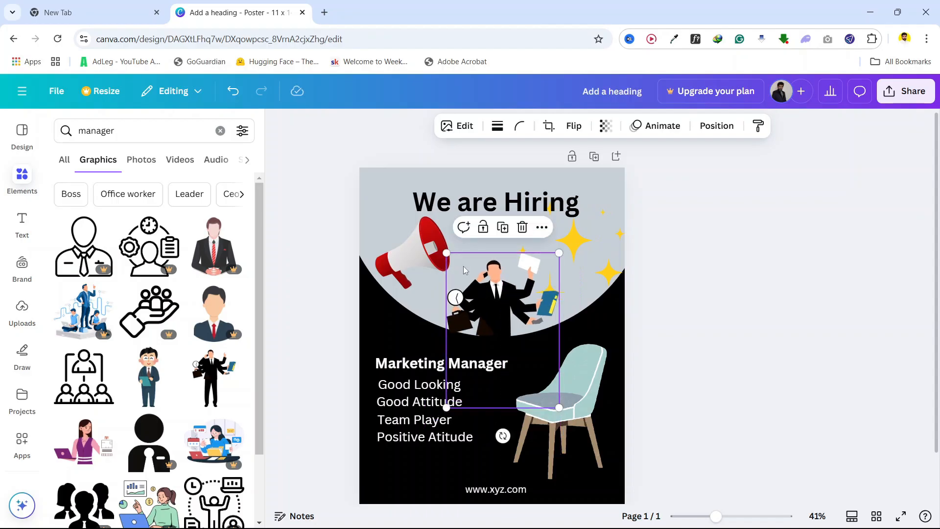
pyautogui.moveTo(449, 249); pyautogui.dragTo(437, 233)
pyautogui.moveTo(472, 292); pyautogui.dragTo(479, 297)
pyautogui.click(311, 242)
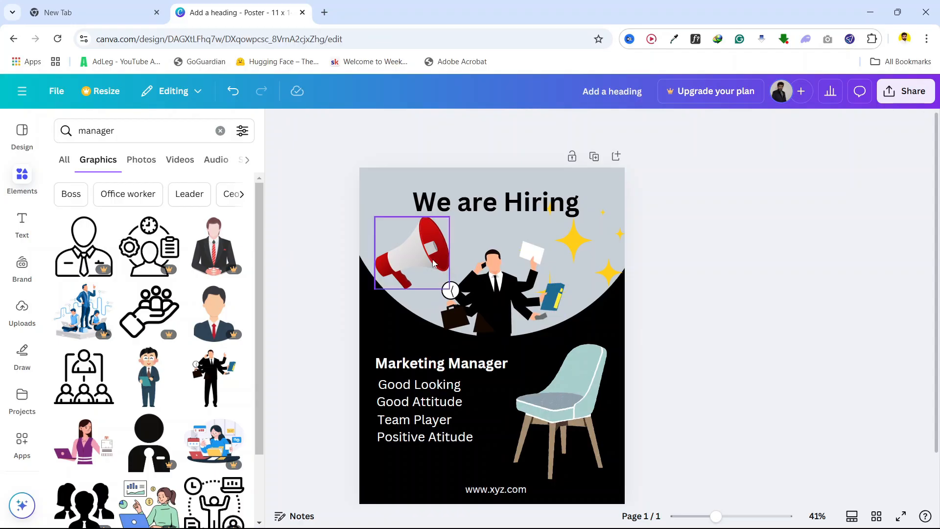
# Rename the design as "Company Manger Hiring Poster".
pyautogui.moveTo(715, 517); pyautogui.dragTo(710, 518)
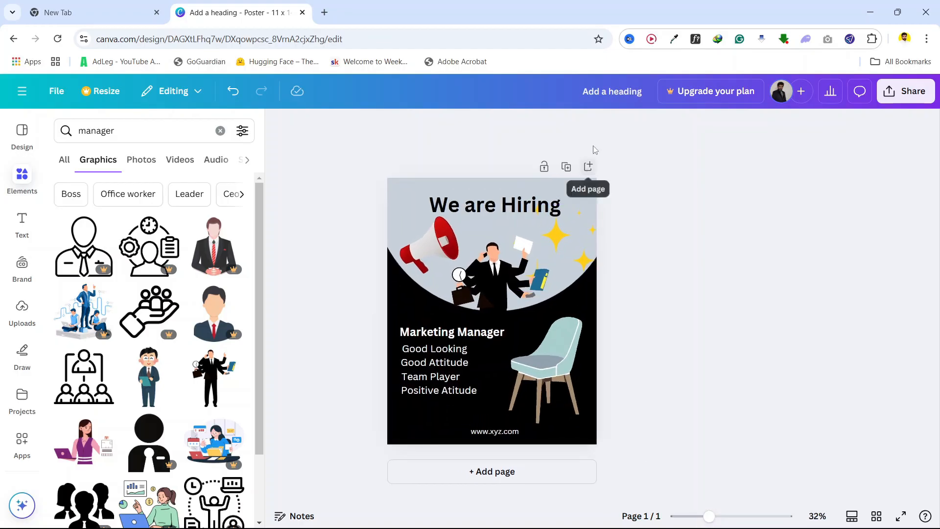
pyautogui.click(608, 94)
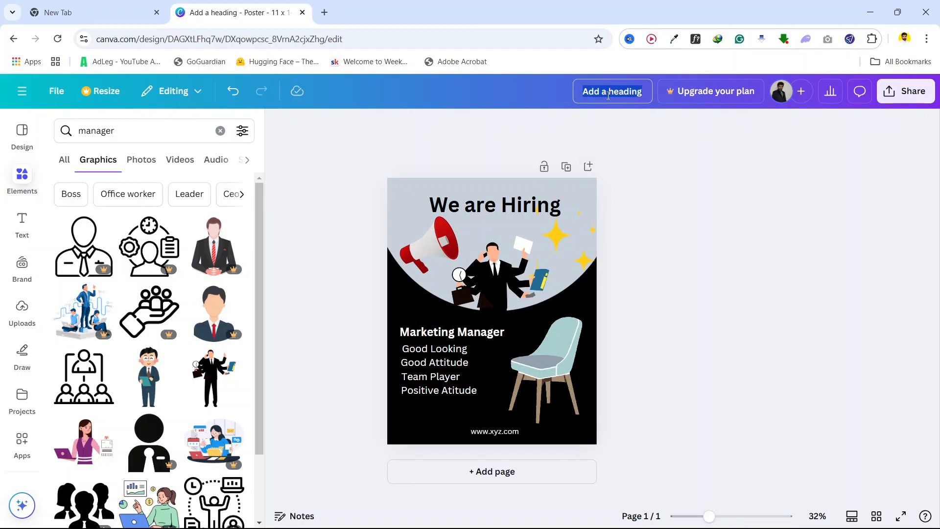
pyautogui.write('c')
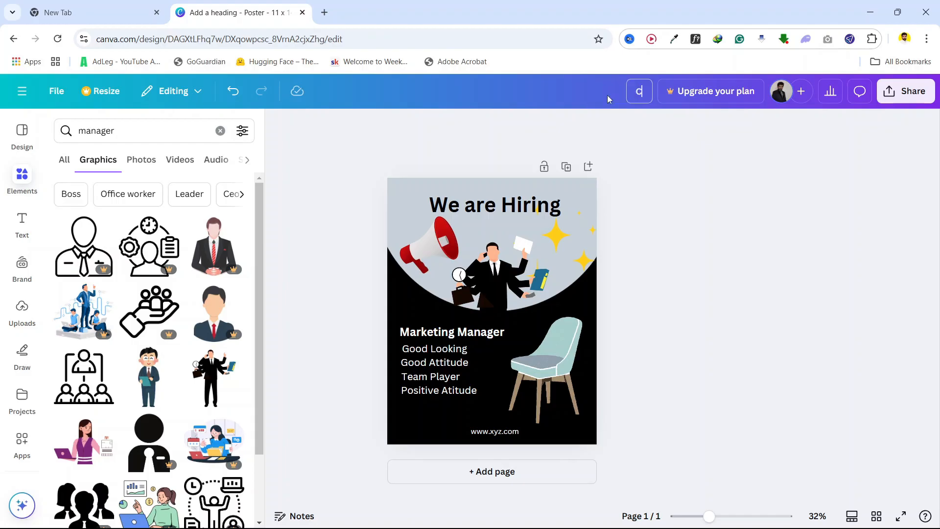
pyautogui.write('ompany Mang')
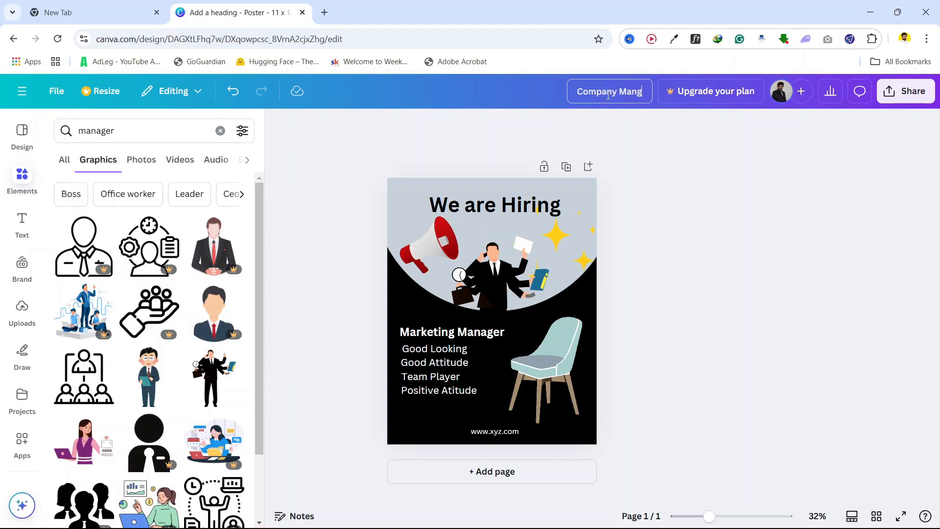
pyautogui.write('er H')
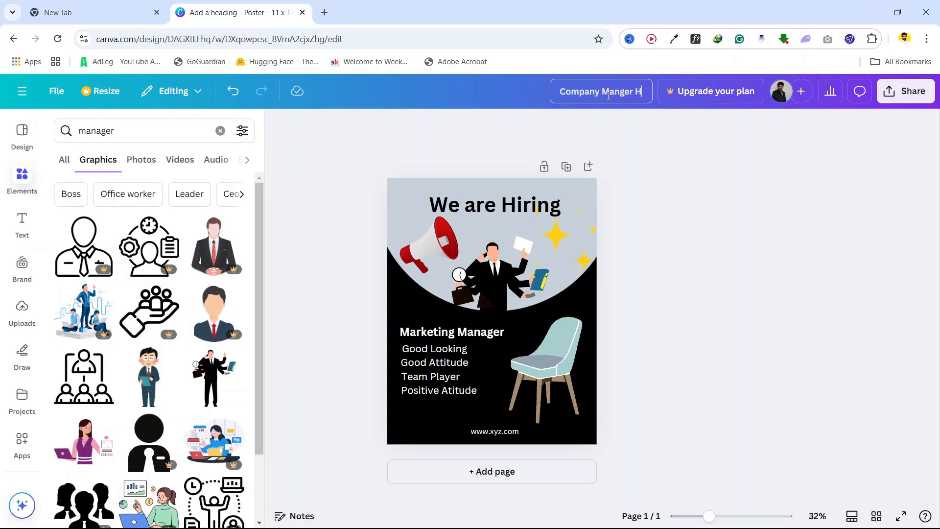
pyautogui.write('iring Poster')
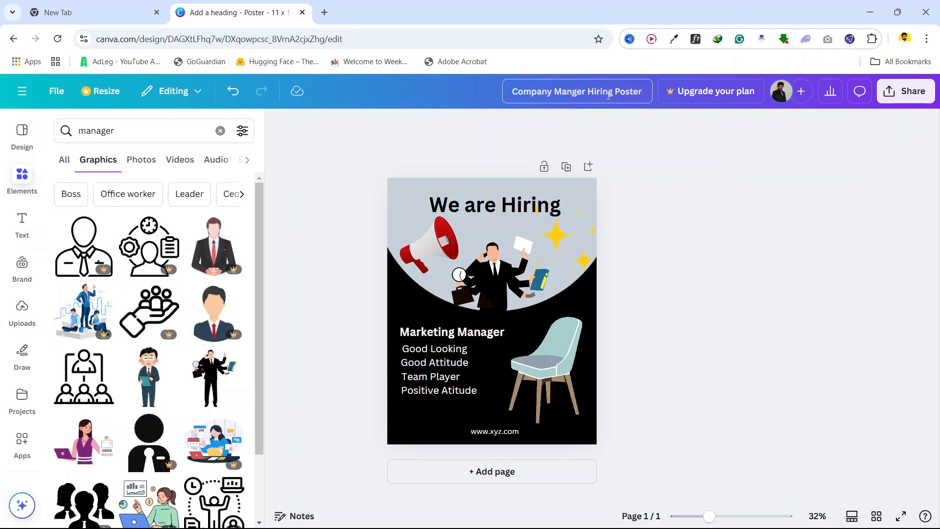
pyautogui.click(642, 155)
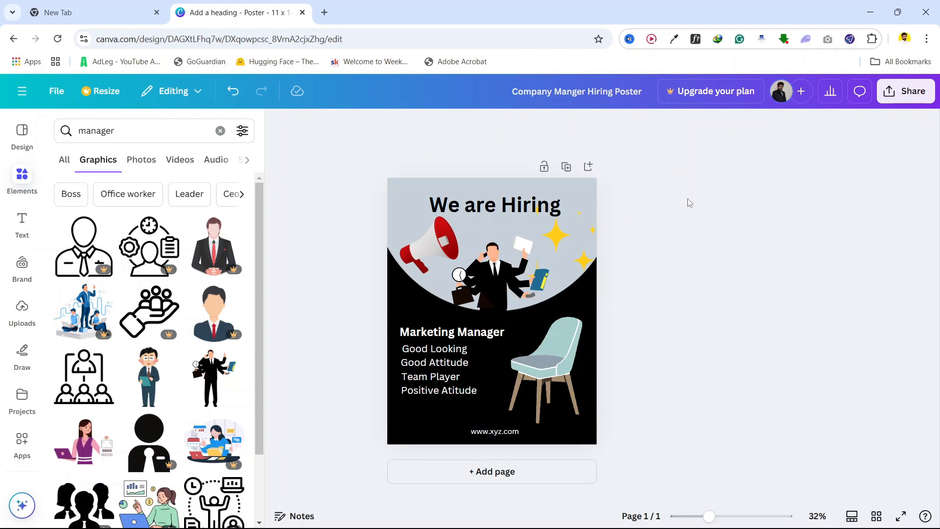
# Review the file types available for downloading the poster, and close the download options without choosing one.
pyautogui.click(901, 93)
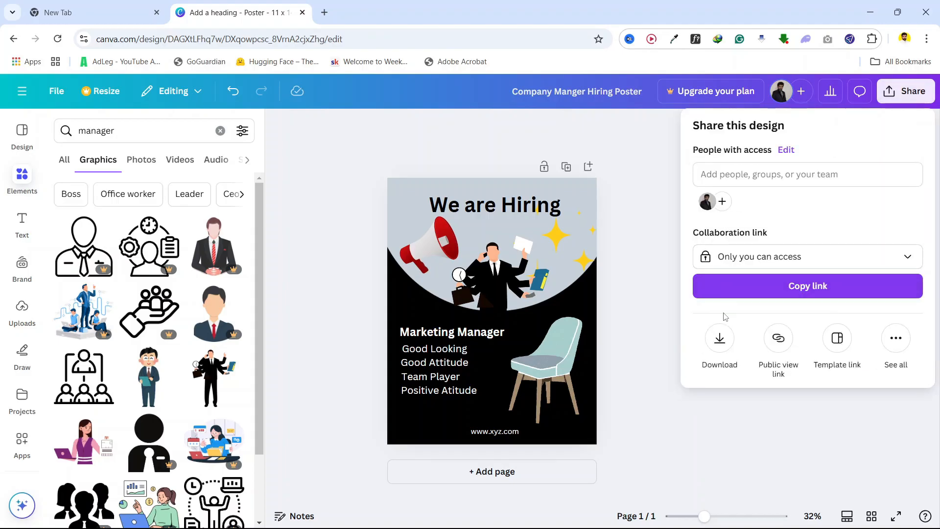
pyautogui.click(719, 341)
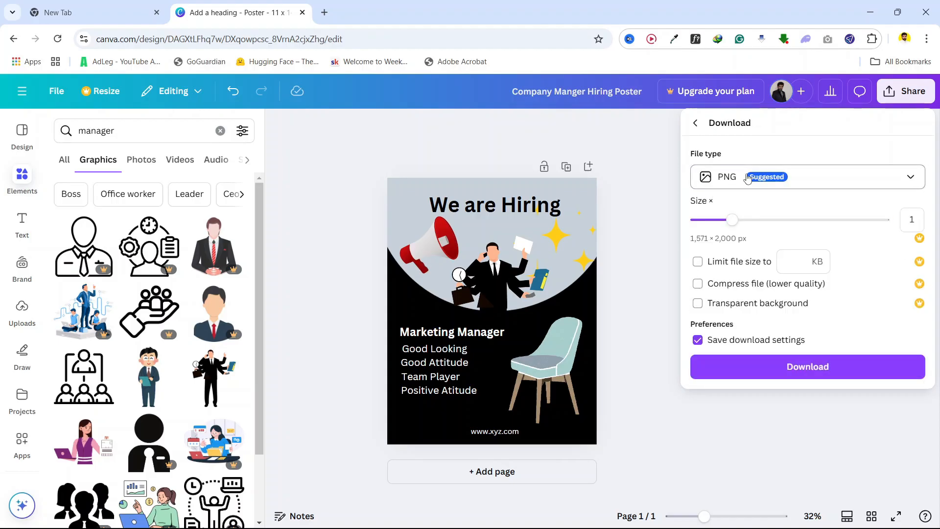
pyautogui.click(748, 179)
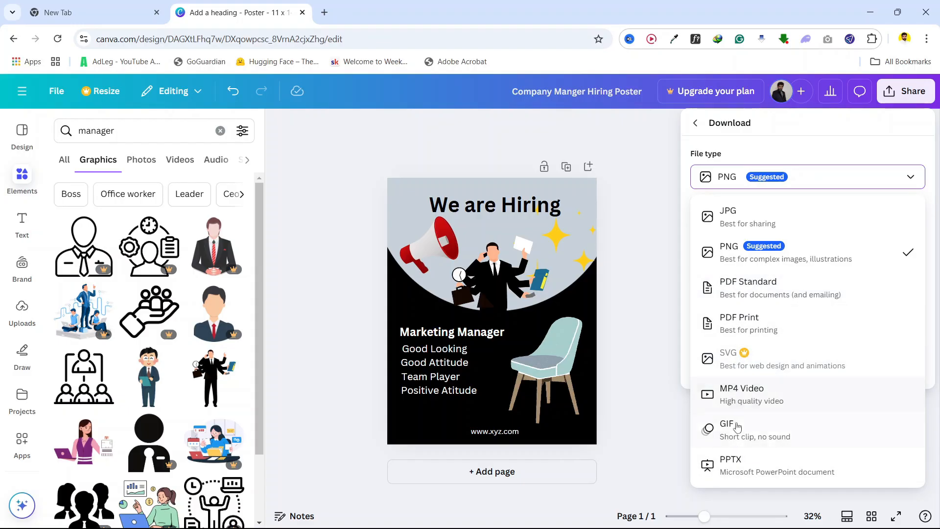
pyautogui.click(666, 261)
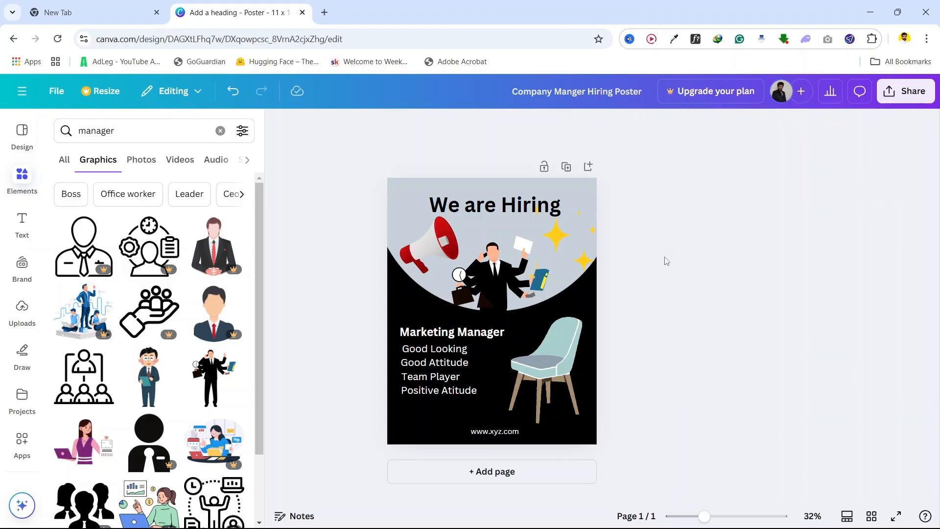
# Choose PNG as the poster's download file type and try to adjust the export size.
pyautogui.click(893, 92)
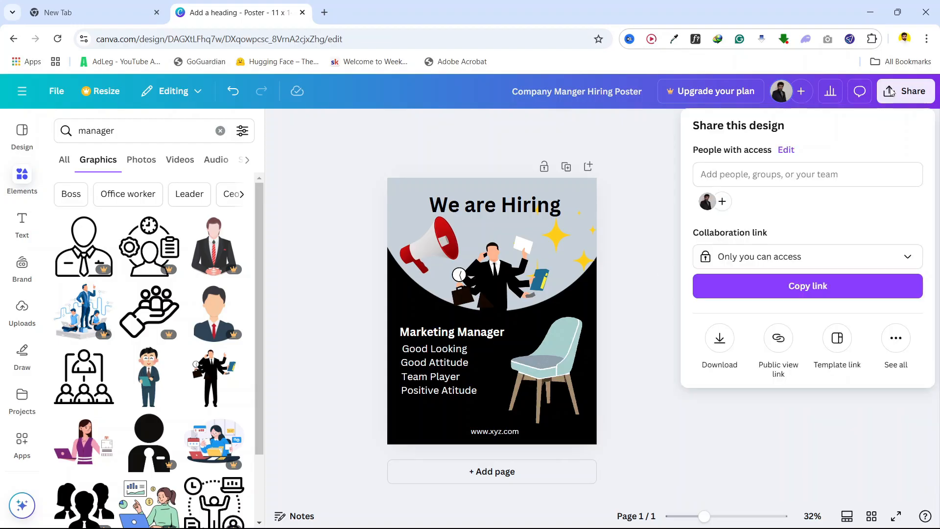
pyautogui.click(719, 338)
pyautogui.click(752, 175)
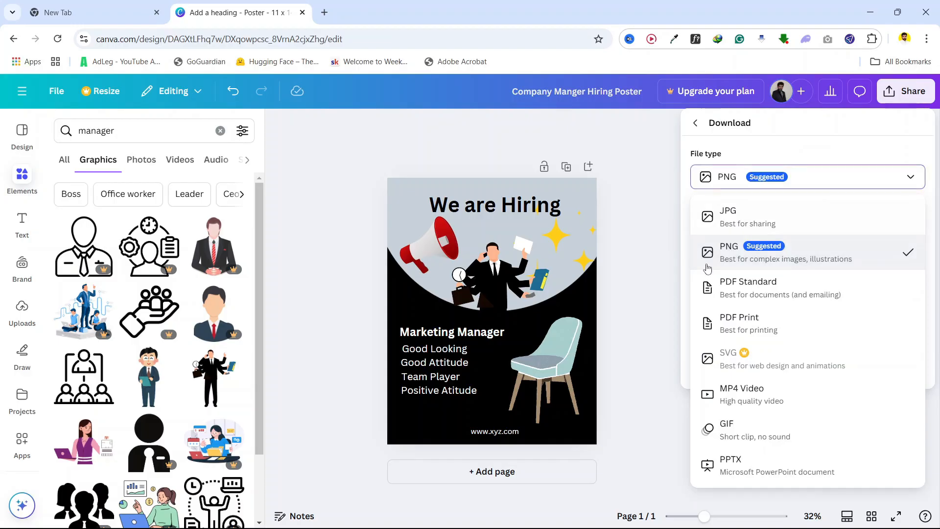
pyautogui.click(744, 255)
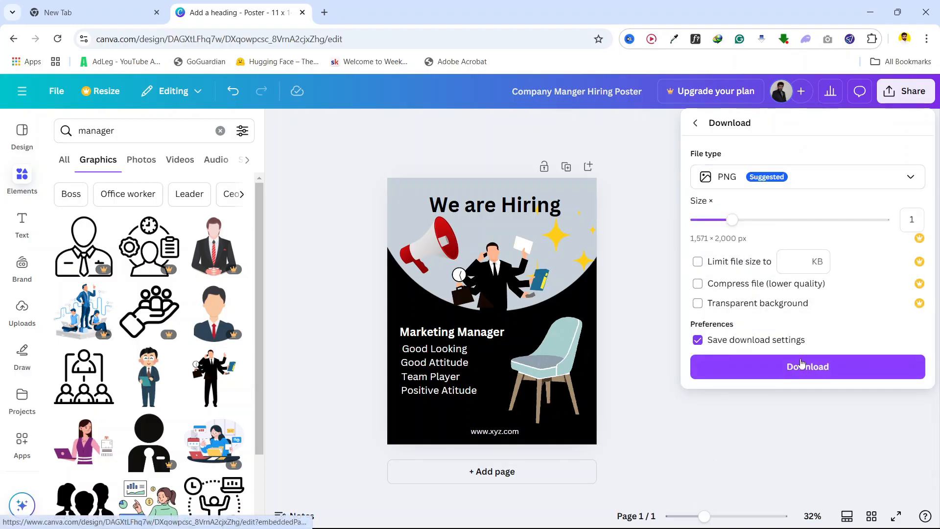
pyautogui.click(726, 223)
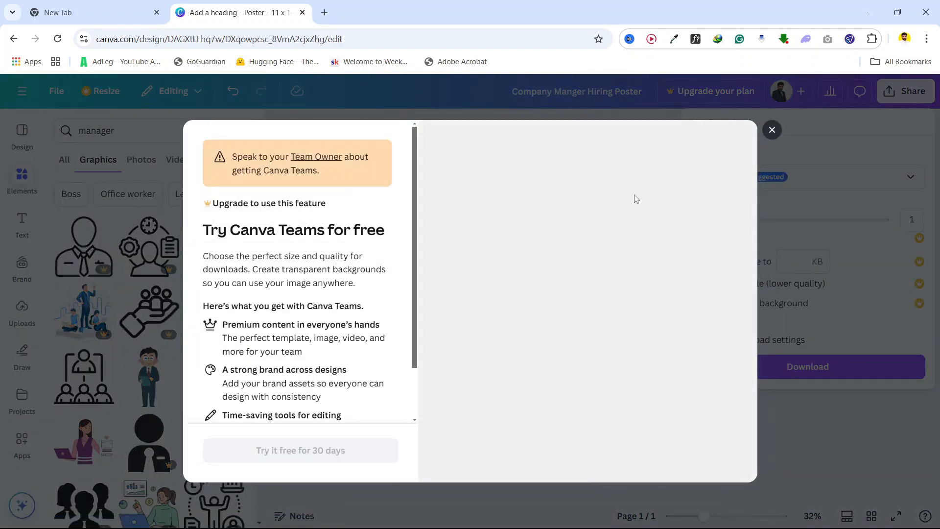
pyautogui.click(772, 129)
# Download the hiring poster as a PNG file and dismiss the download progress notice.
pyautogui.click(888, 98)
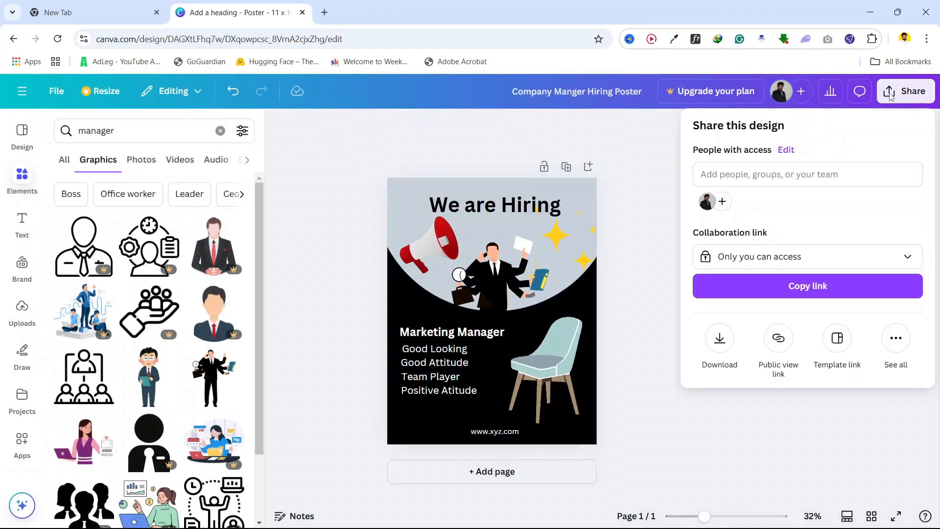
pyautogui.click(720, 335)
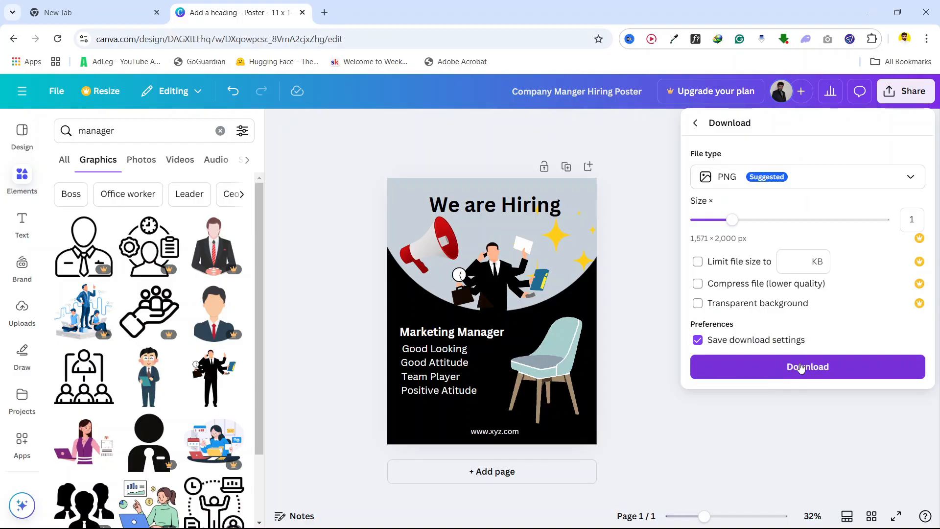
pyautogui.click(802, 368)
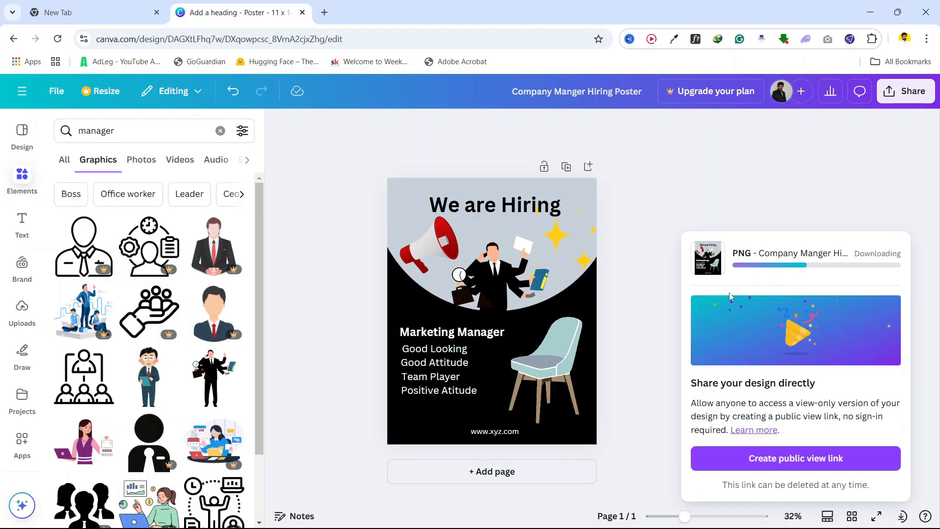
pyautogui.click(675, 180)
# Return to the Canva home page and reopen the hiring poster from the recent designs.
pyautogui.click(22, 91)
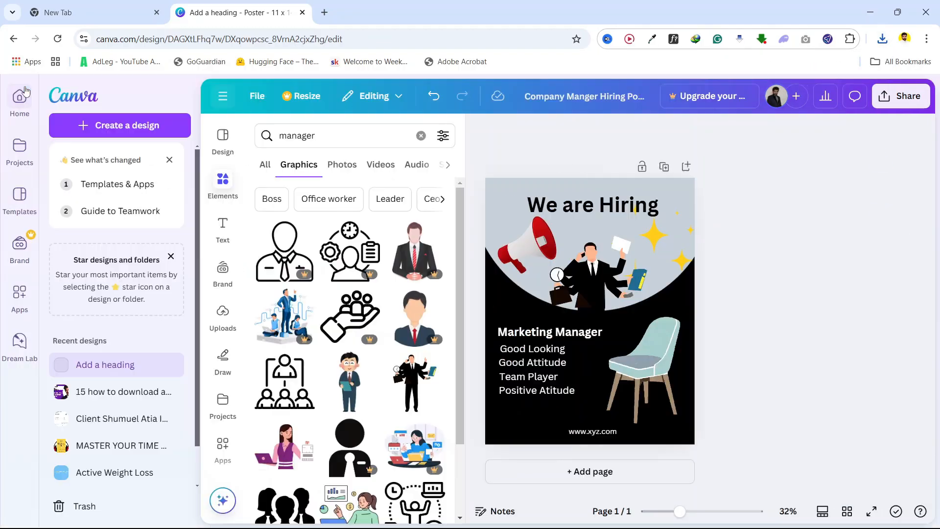
pyautogui.click(82, 97)
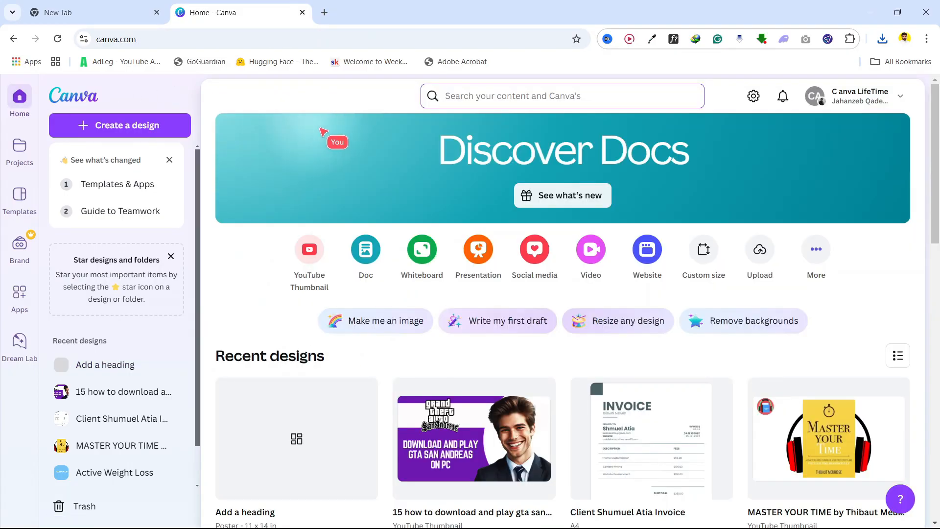
pyautogui.scroll(-1, 222, 436)
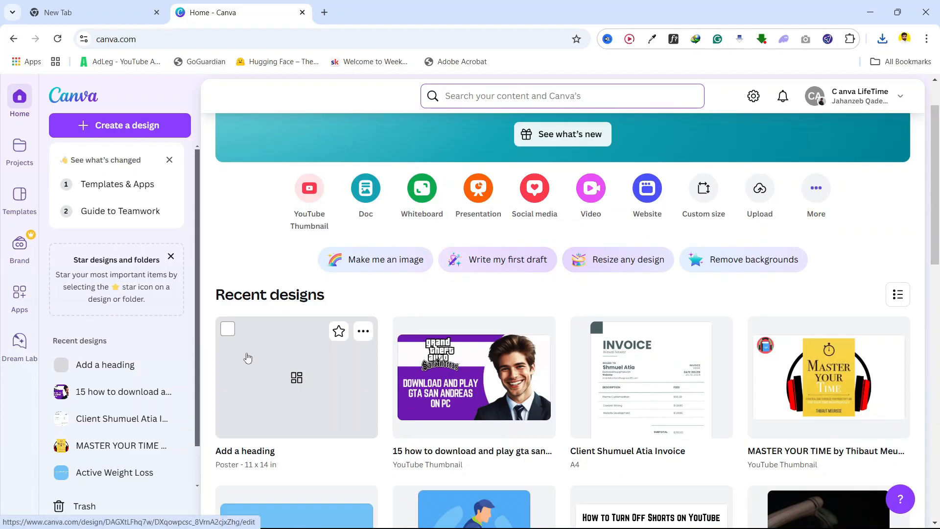
pyautogui.click(273, 378)
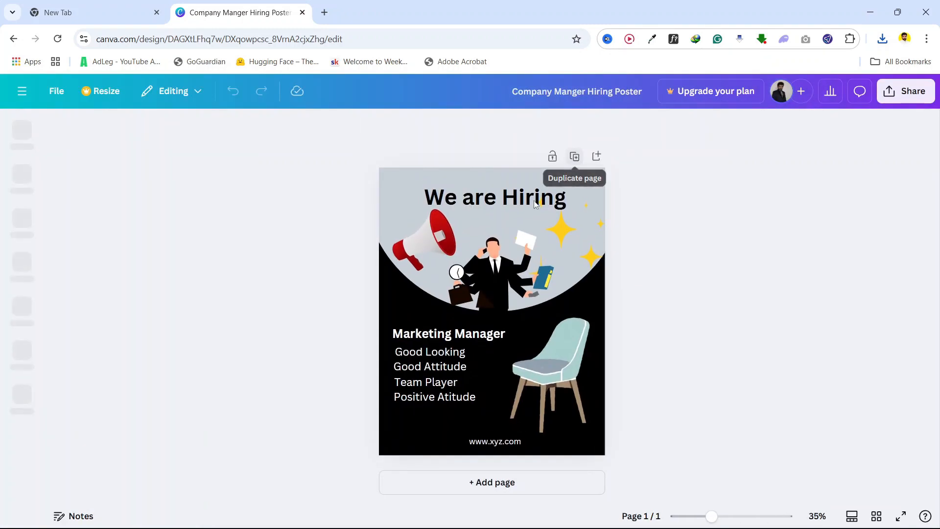
# Check that the heading, businessman and chair can still be selected individually on the reopened poster, and clear the selection.
pyautogui.click(468, 198)
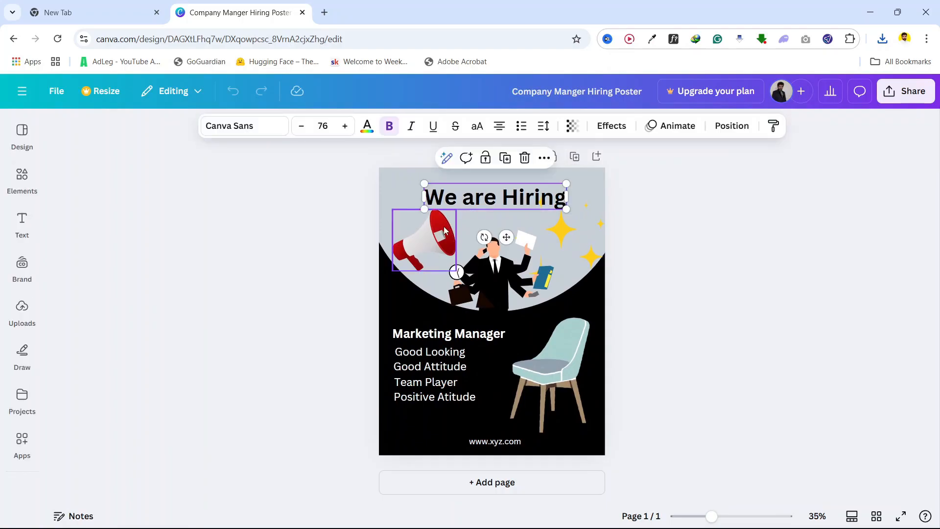
pyautogui.click(484, 271)
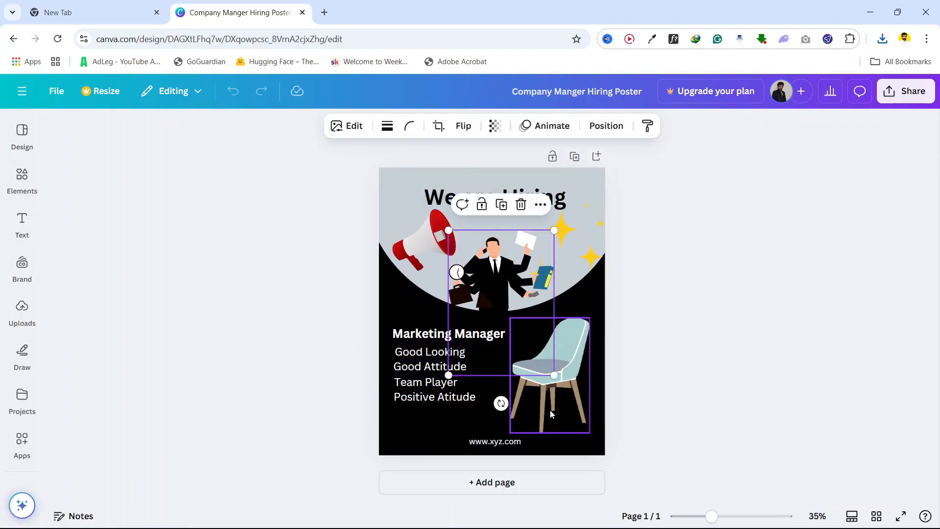
pyautogui.click(569, 393)
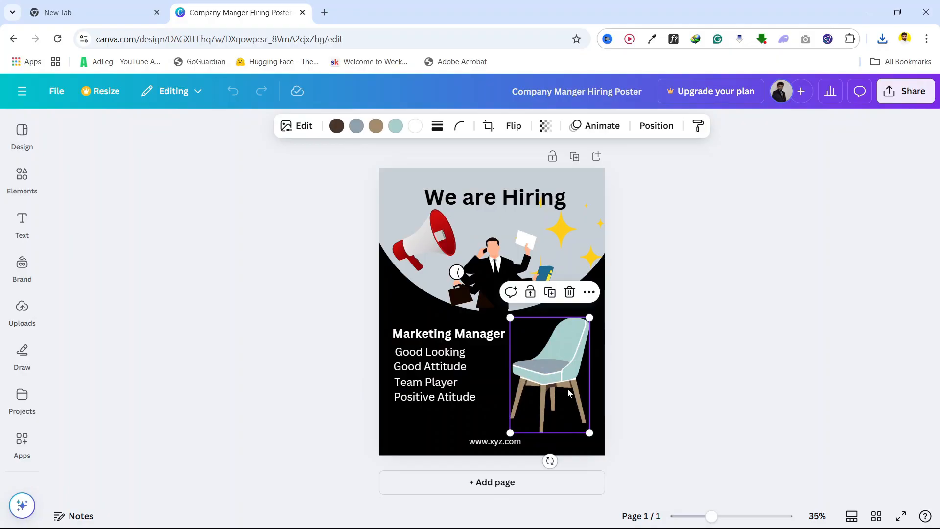
pyautogui.click(348, 226)
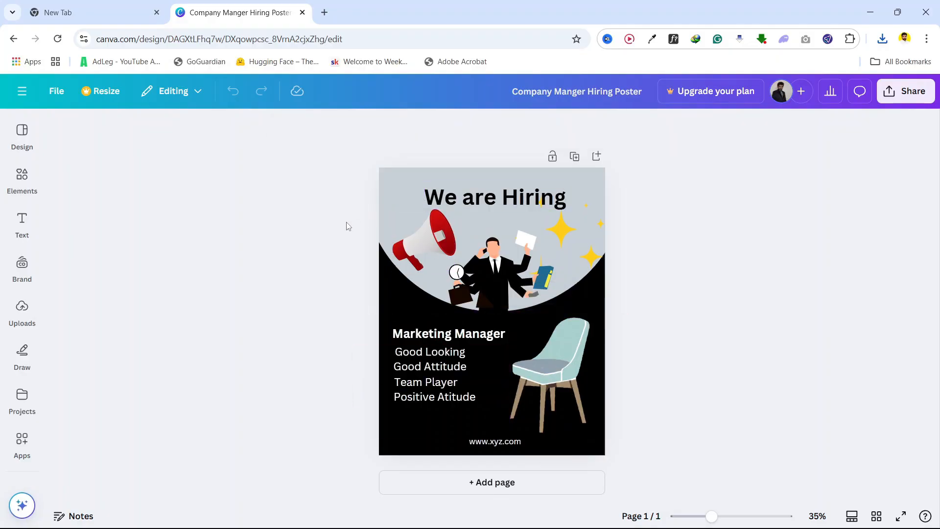